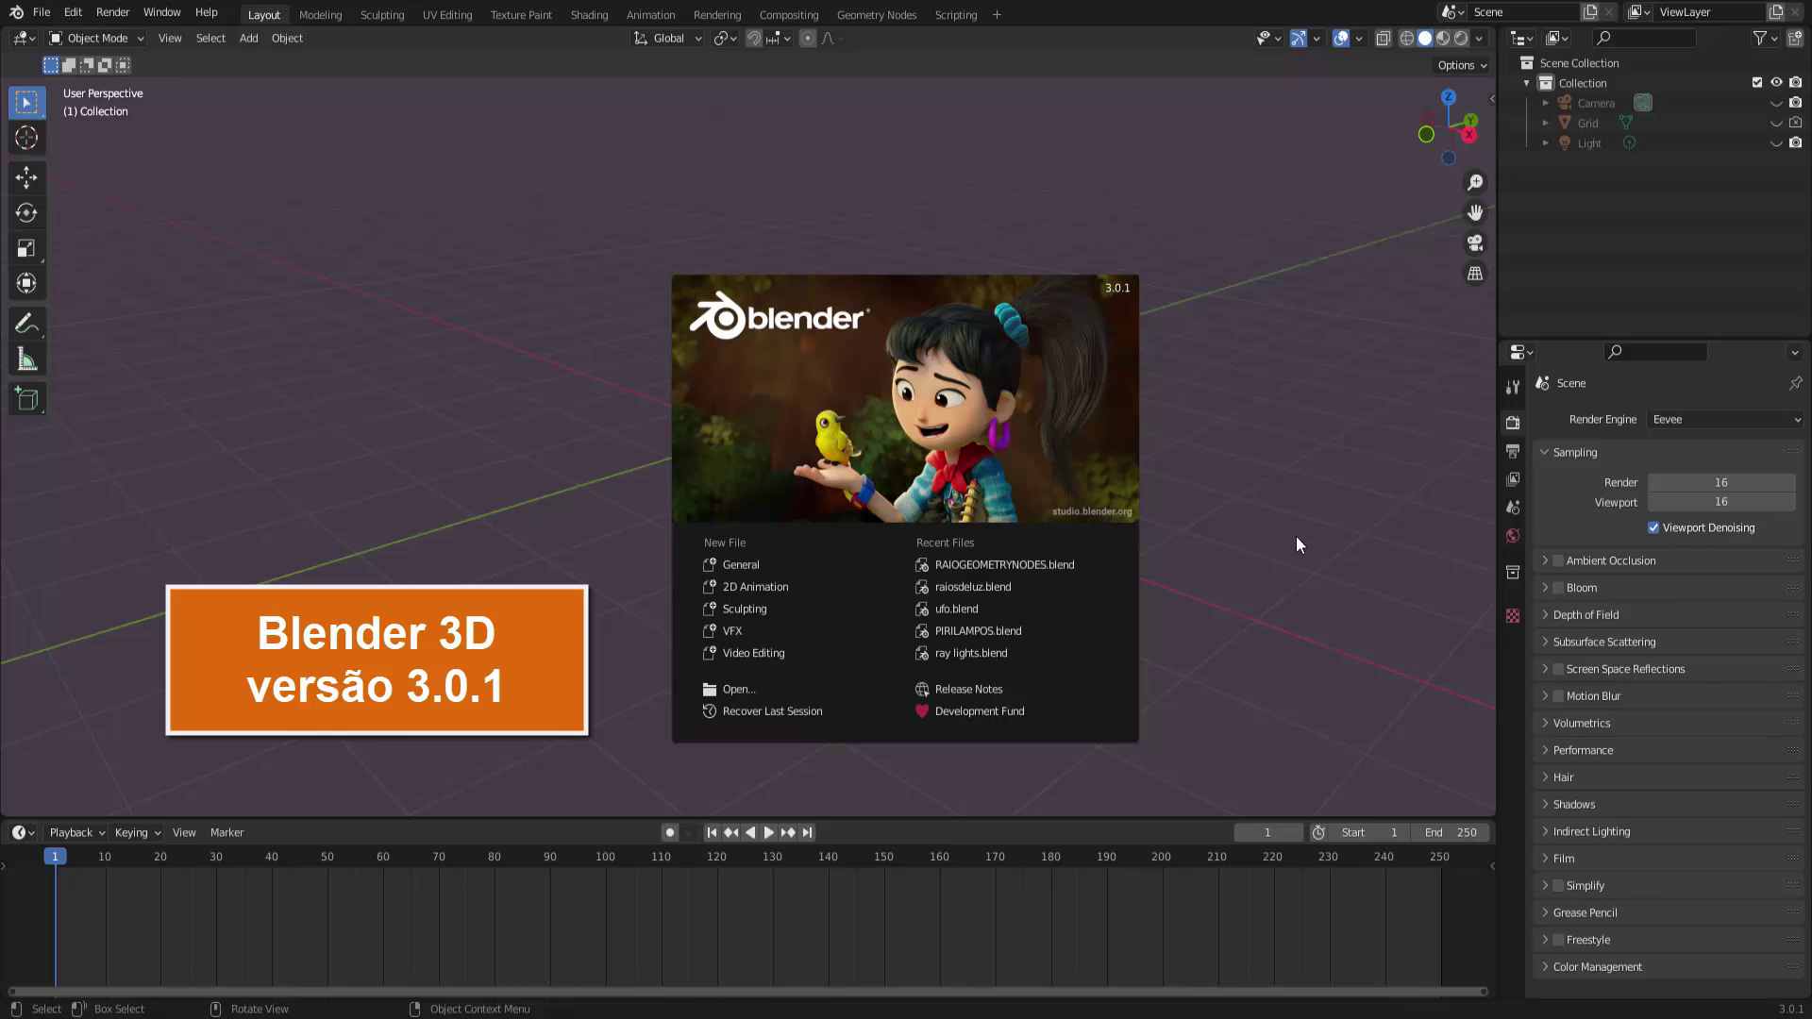
# Step: Dismiss the splash screen, check the sun images in the Downloads folder, and set the viewport to top orthographic view
pyautogui.click(1244, 450)
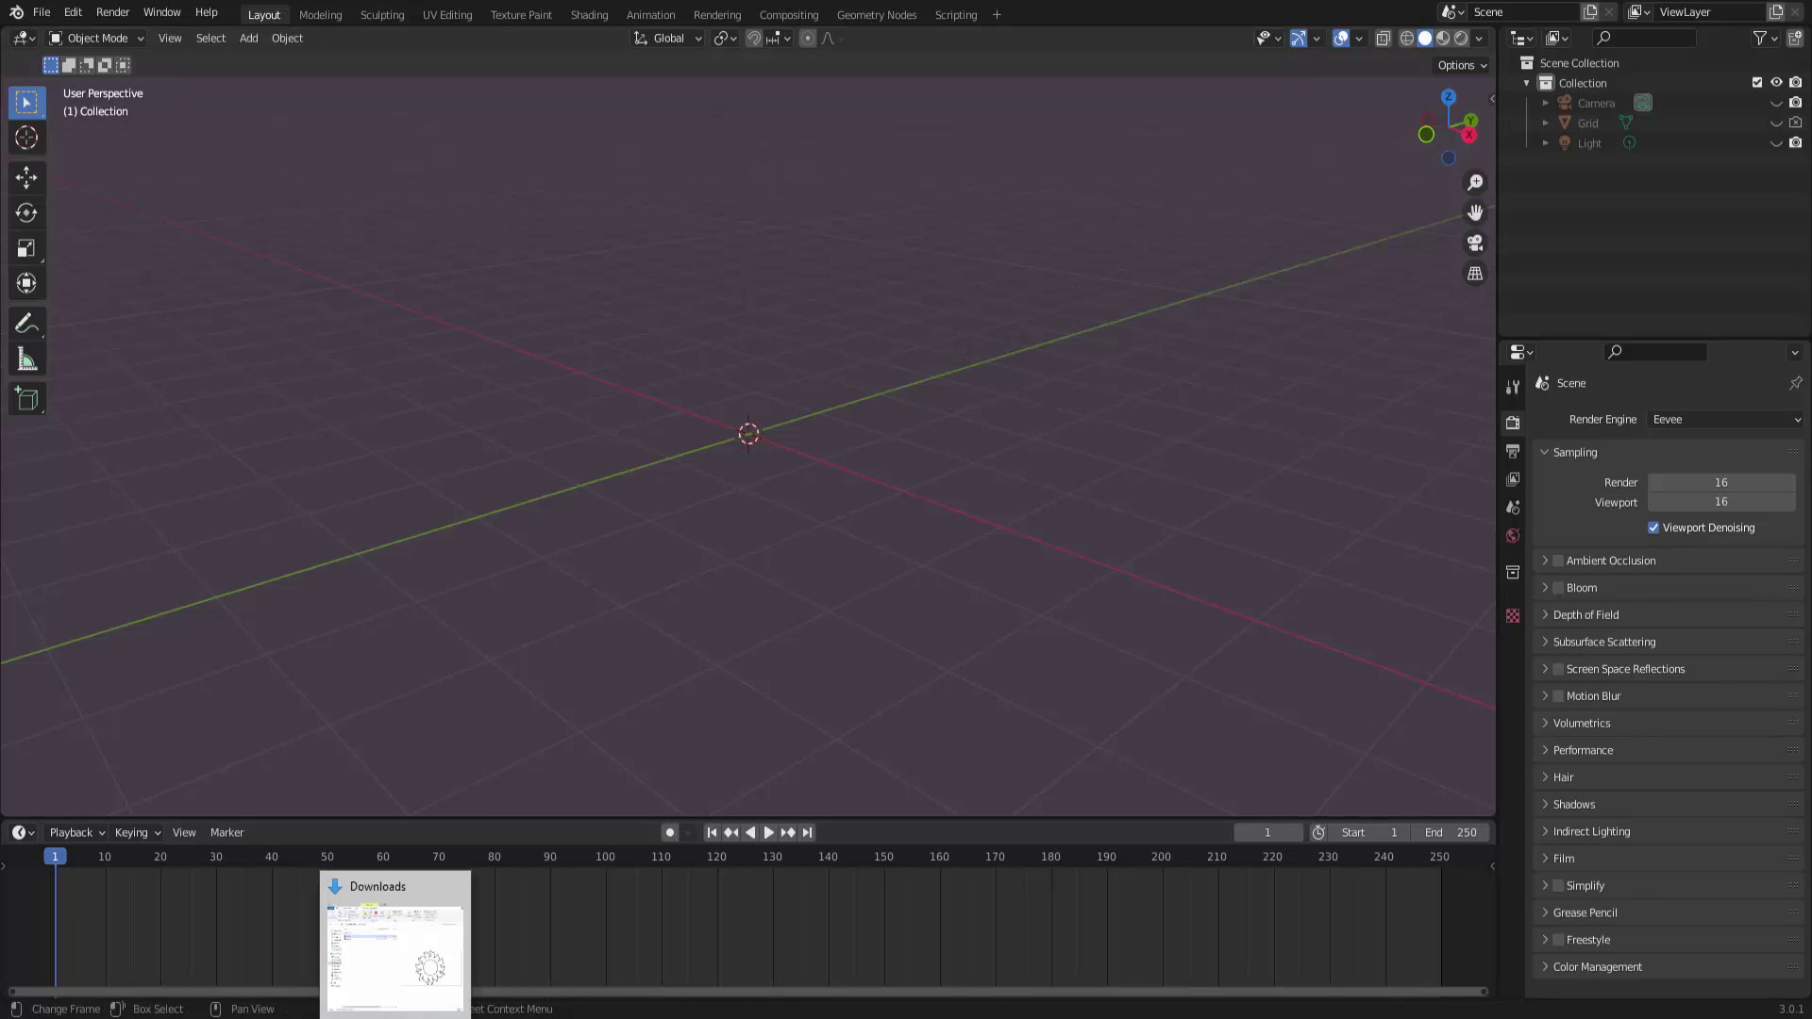
pyautogui.click(395, 1018)
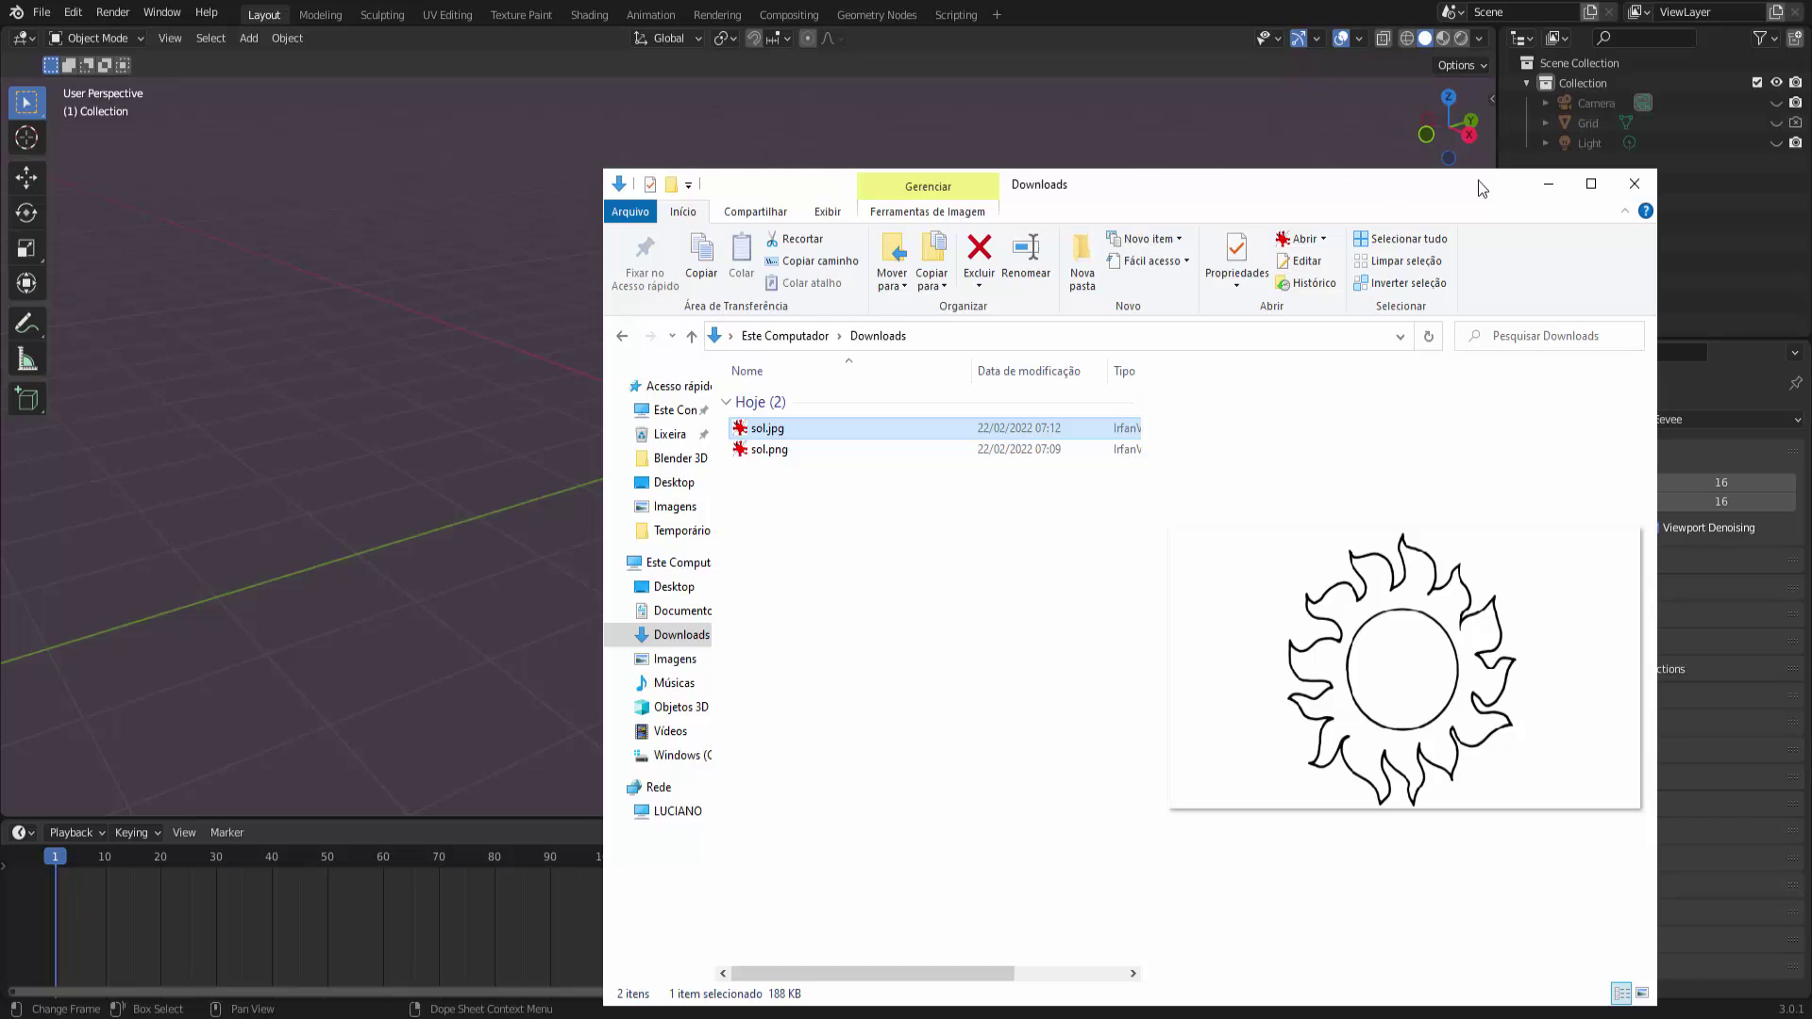
pyautogui.click(1550, 184)
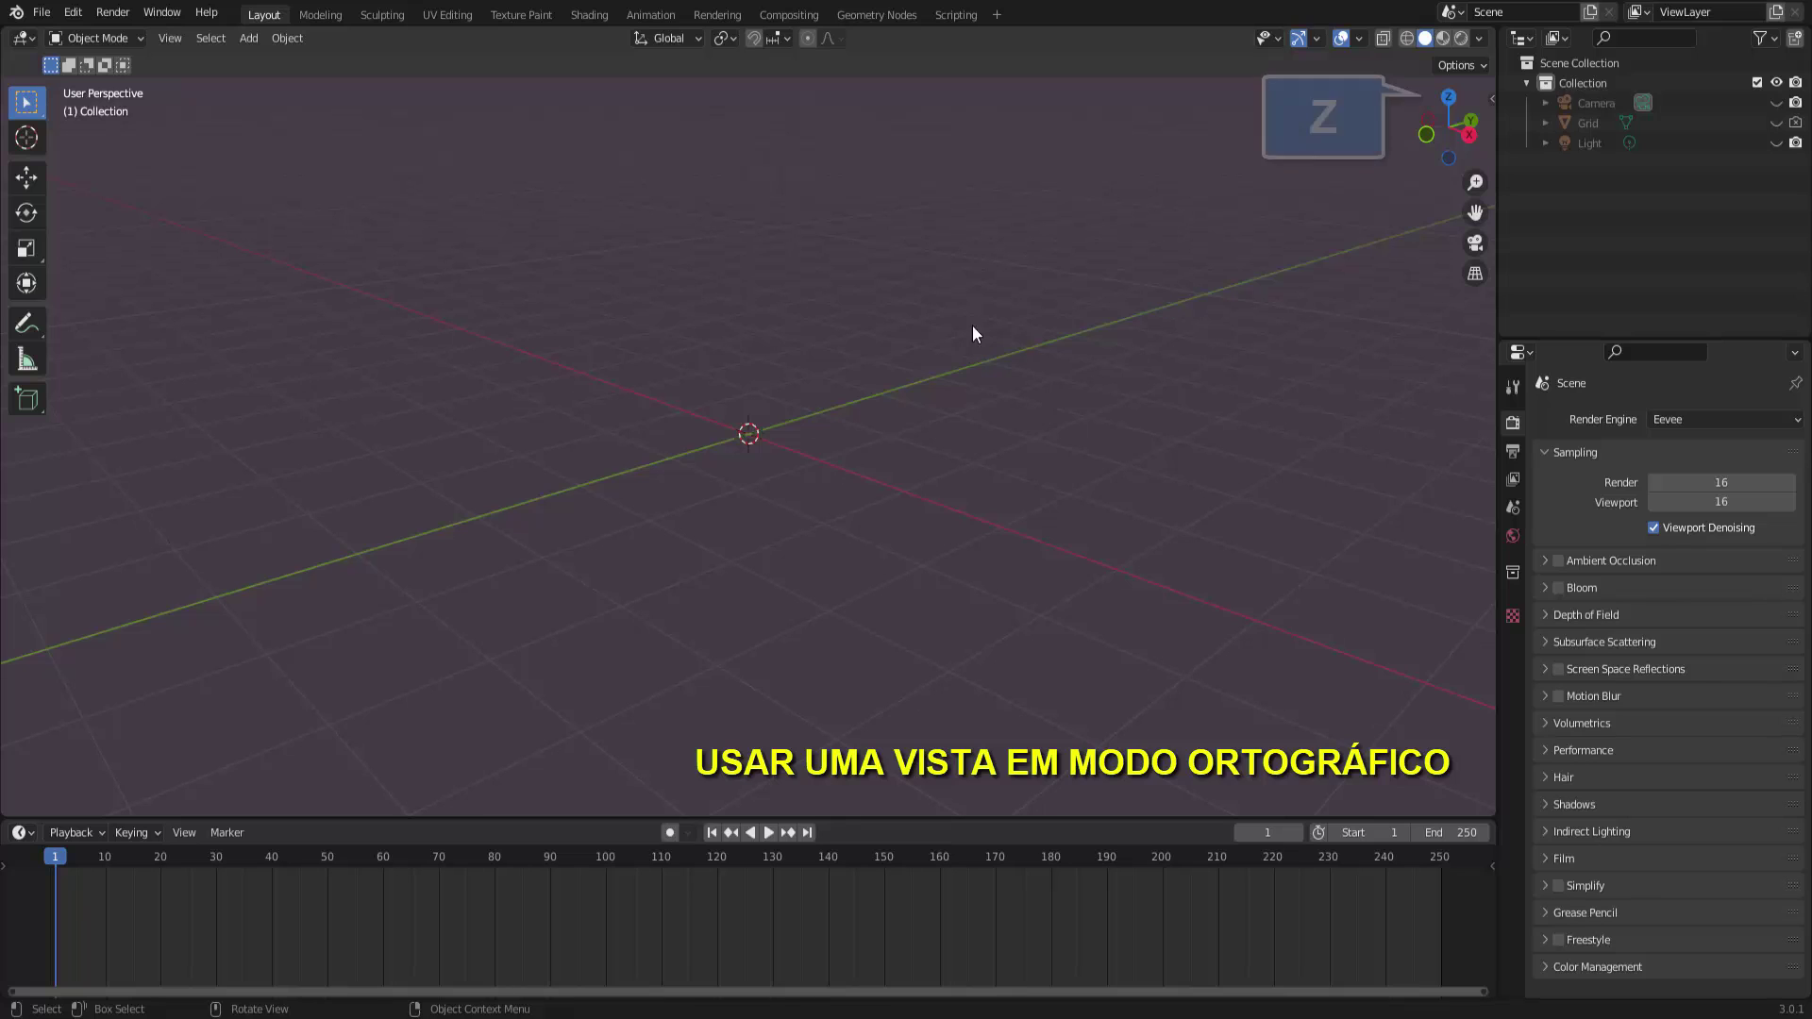
pyautogui.click(1449, 95)
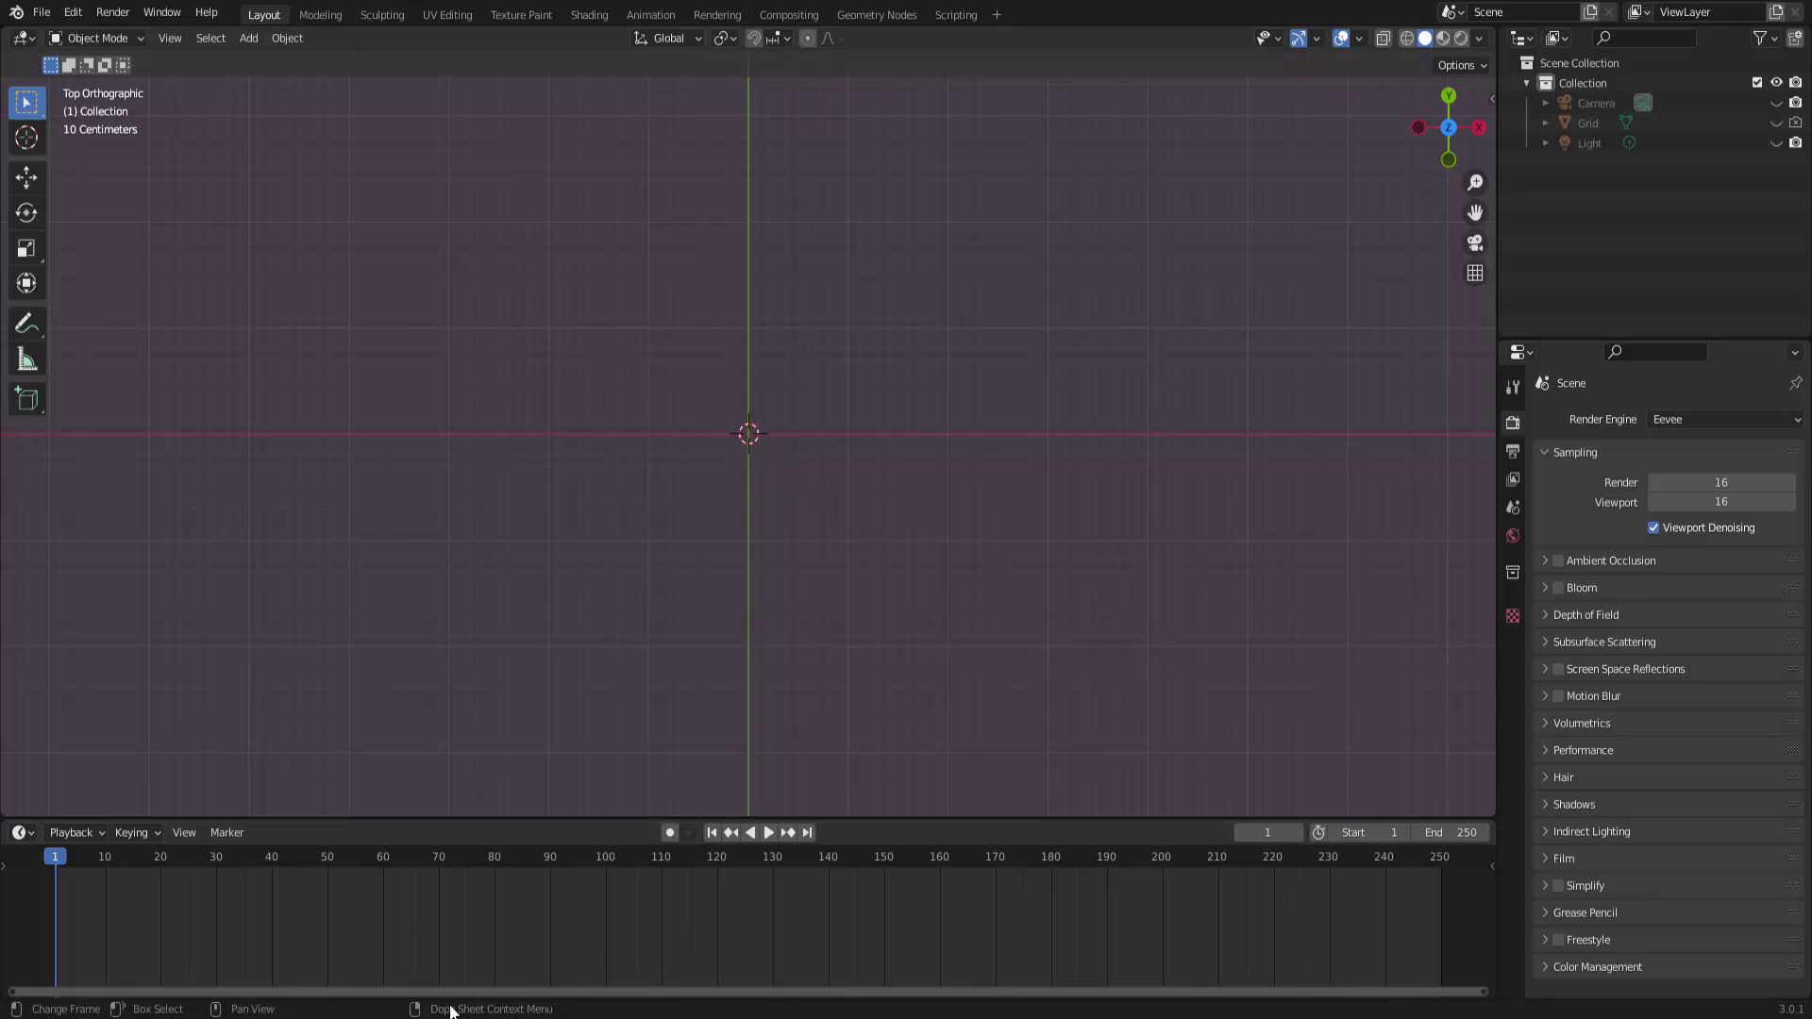
# Step: Bring sol.jpg from the Downloads folder into the 3D viewport as a reference image at the origin
pyautogui.moveTo(451, 1015)
pyautogui.click(395, 948)
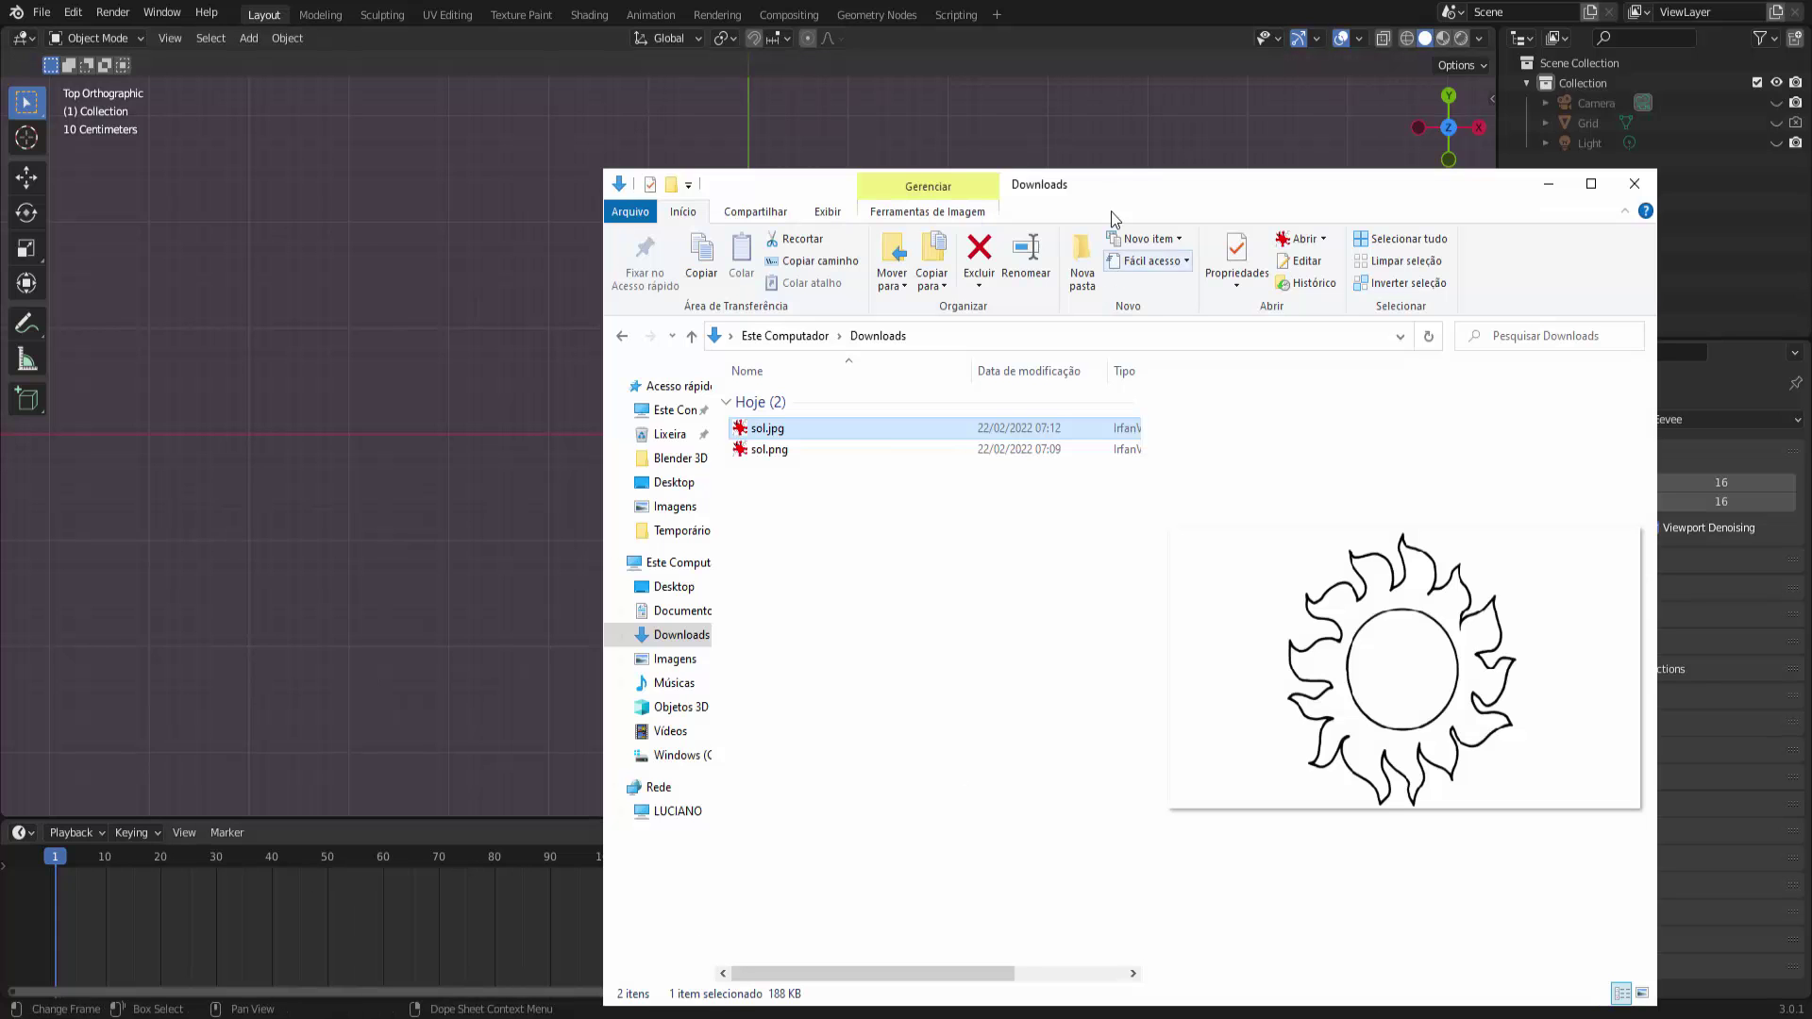
pyautogui.moveTo(1106, 180); pyautogui.dragTo(1616, 76)
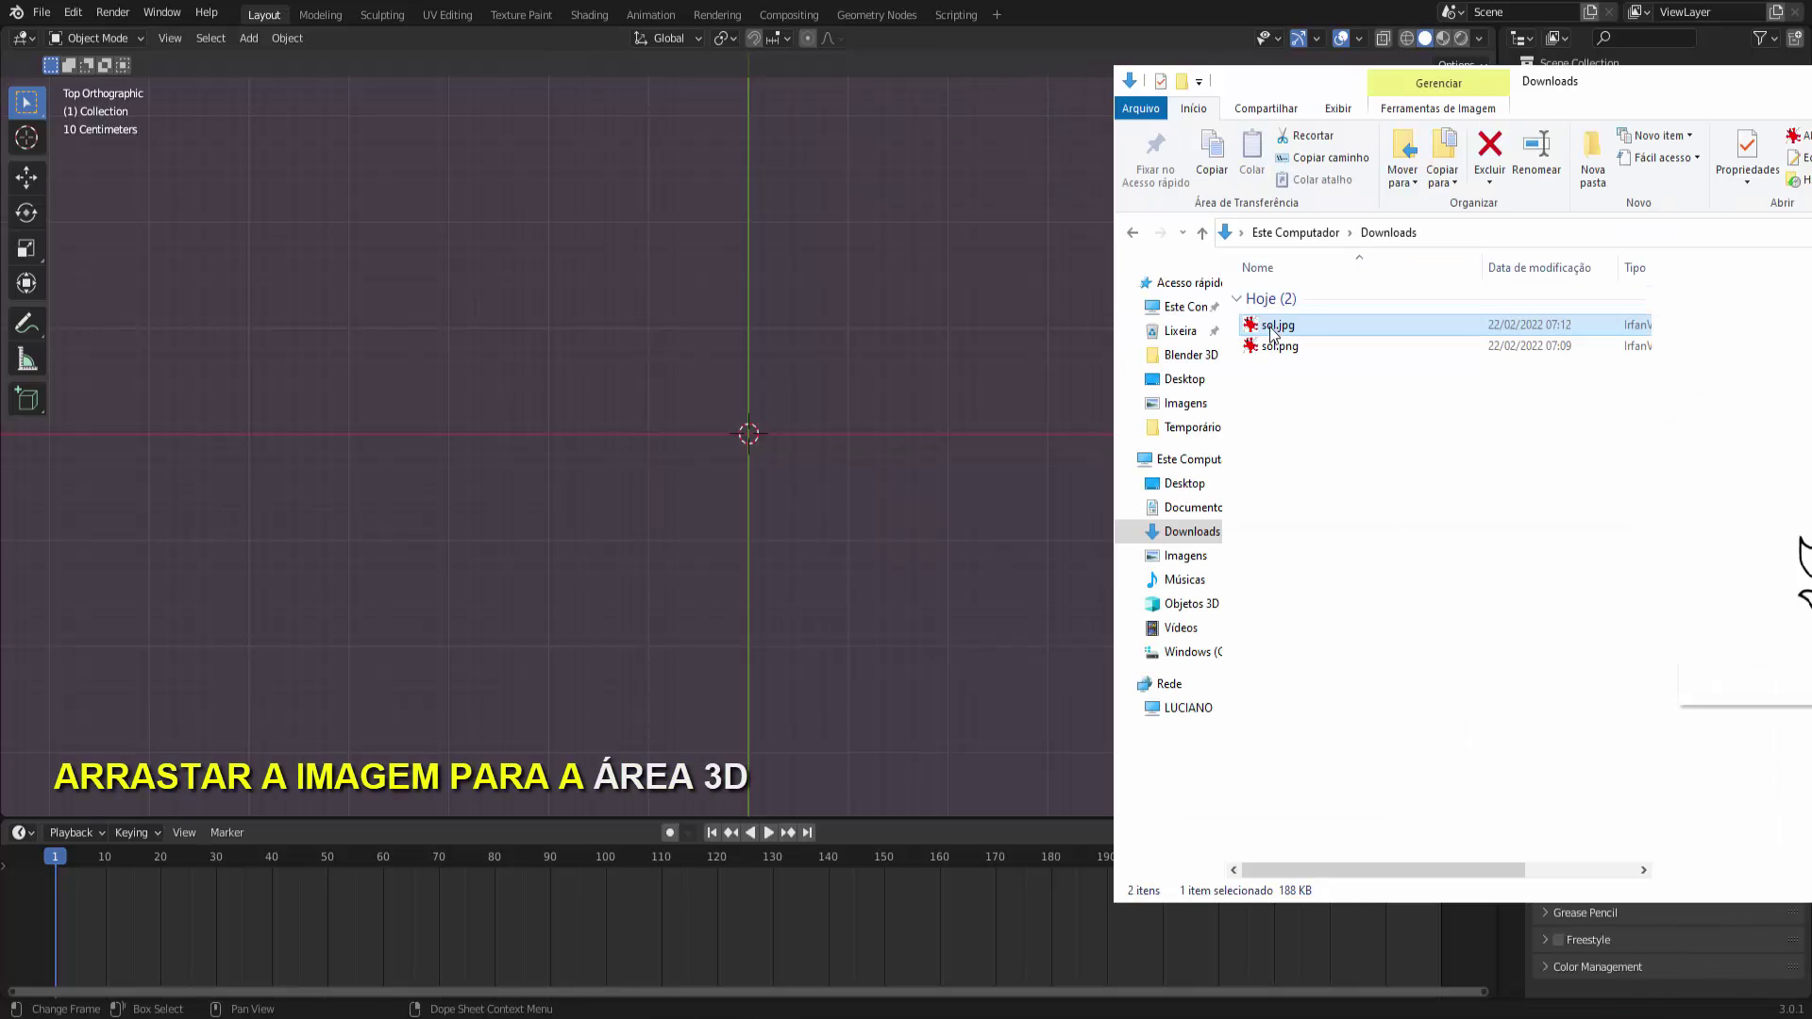
pyautogui.moveTo(1276, 326); pyautogui.dragTo(749, 436)
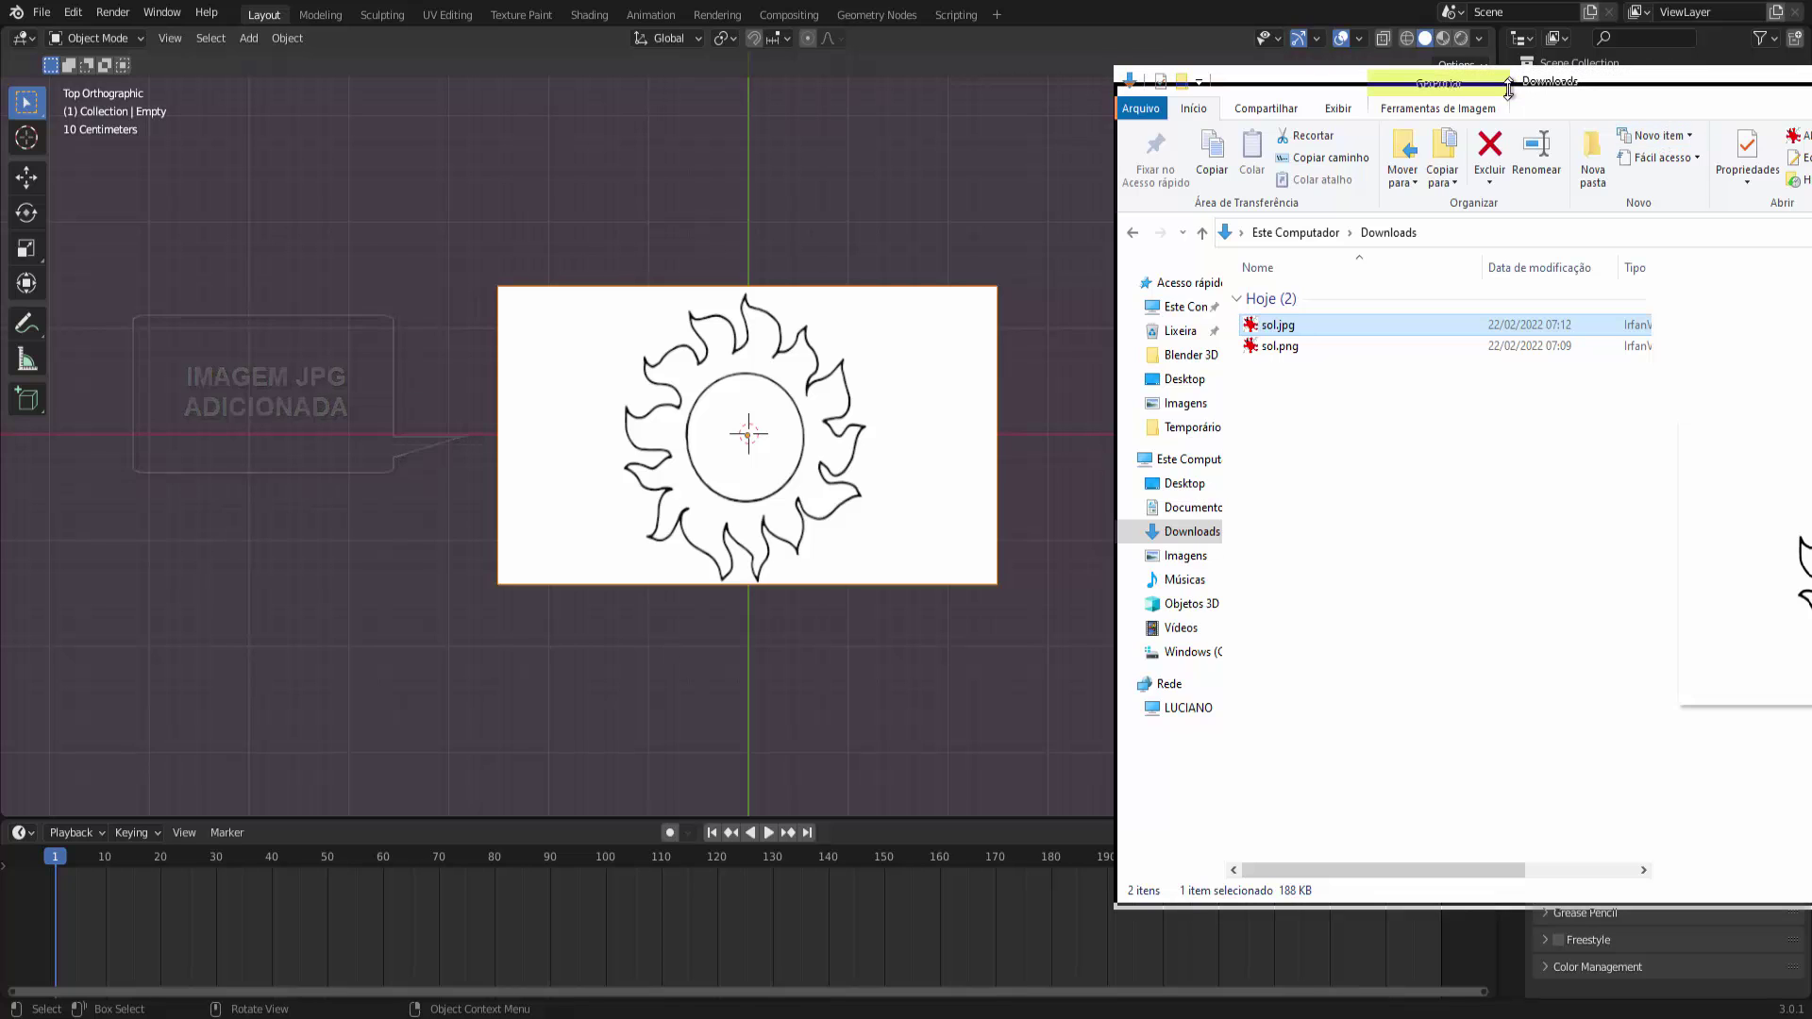
pyautogui.moveTo(1530, 84); pyautogui.dragTo(1531, 246)
pyautogui.click(1156, 579)
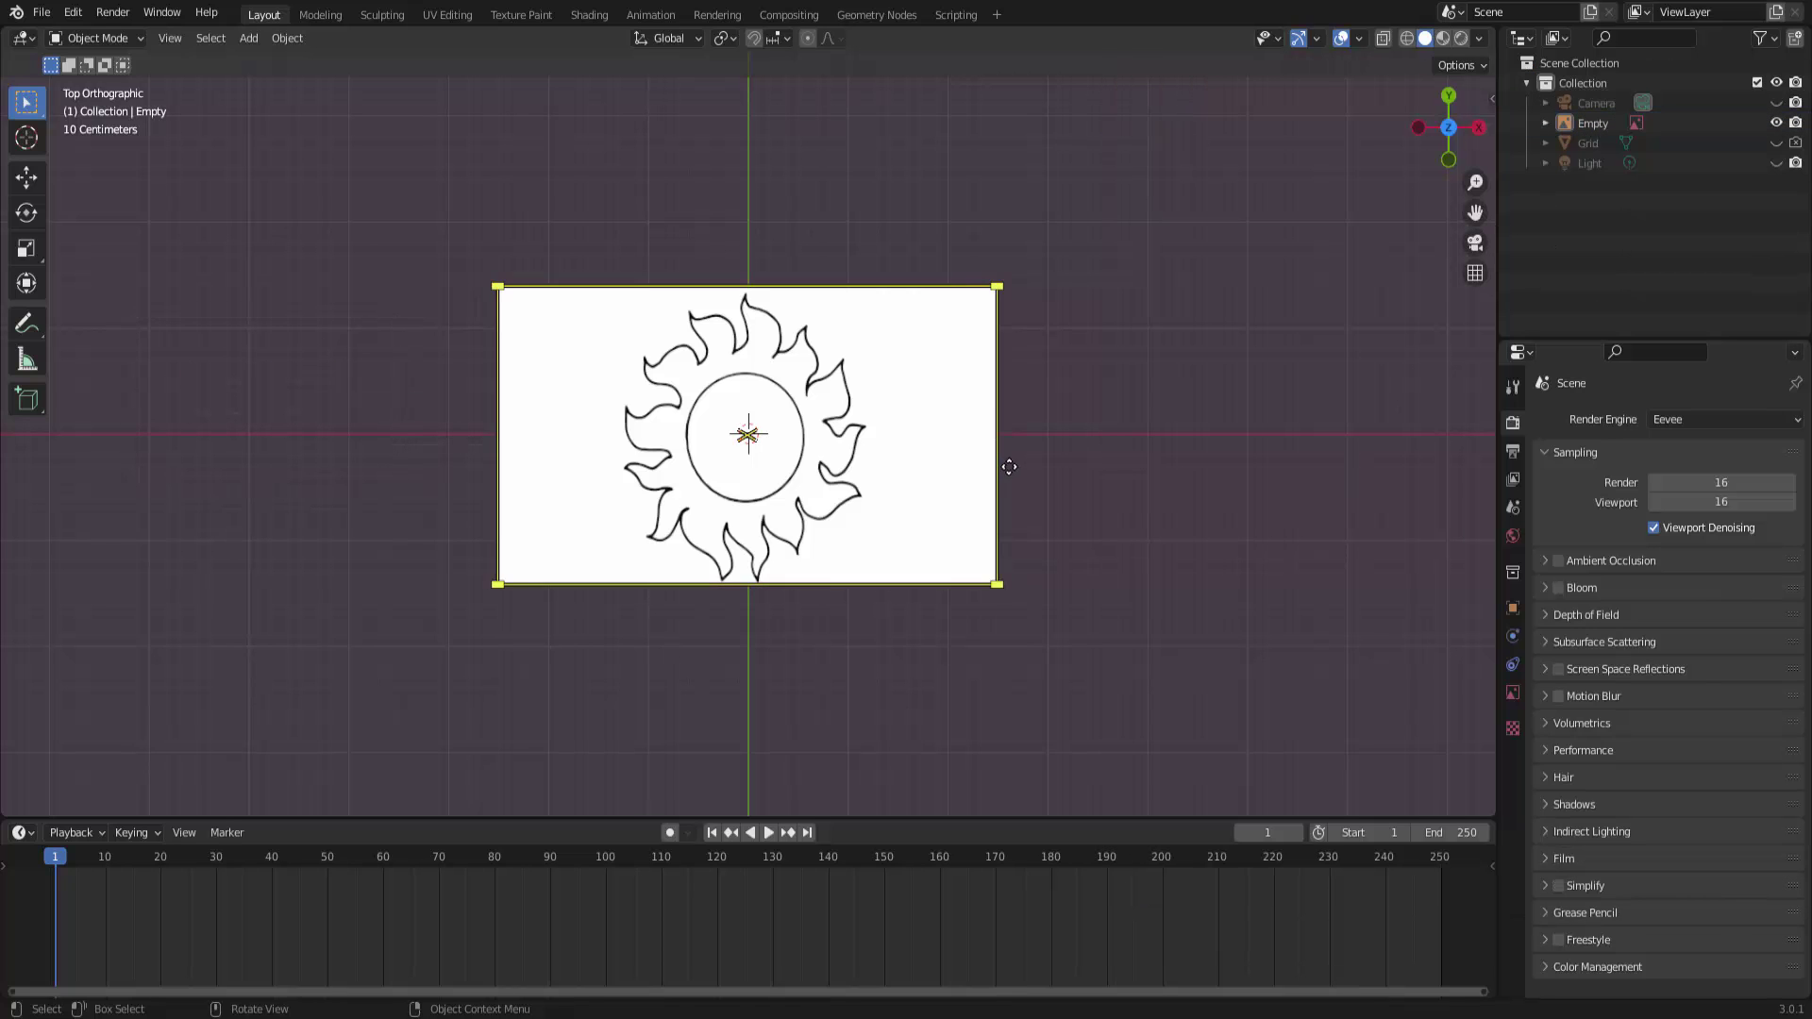
# Step: Trace the sun image to Grease Pencil as a new object with thickness 10, resolution 5 and colour threshold 0.500
pyautogui.scroll(3, 1123, 613)
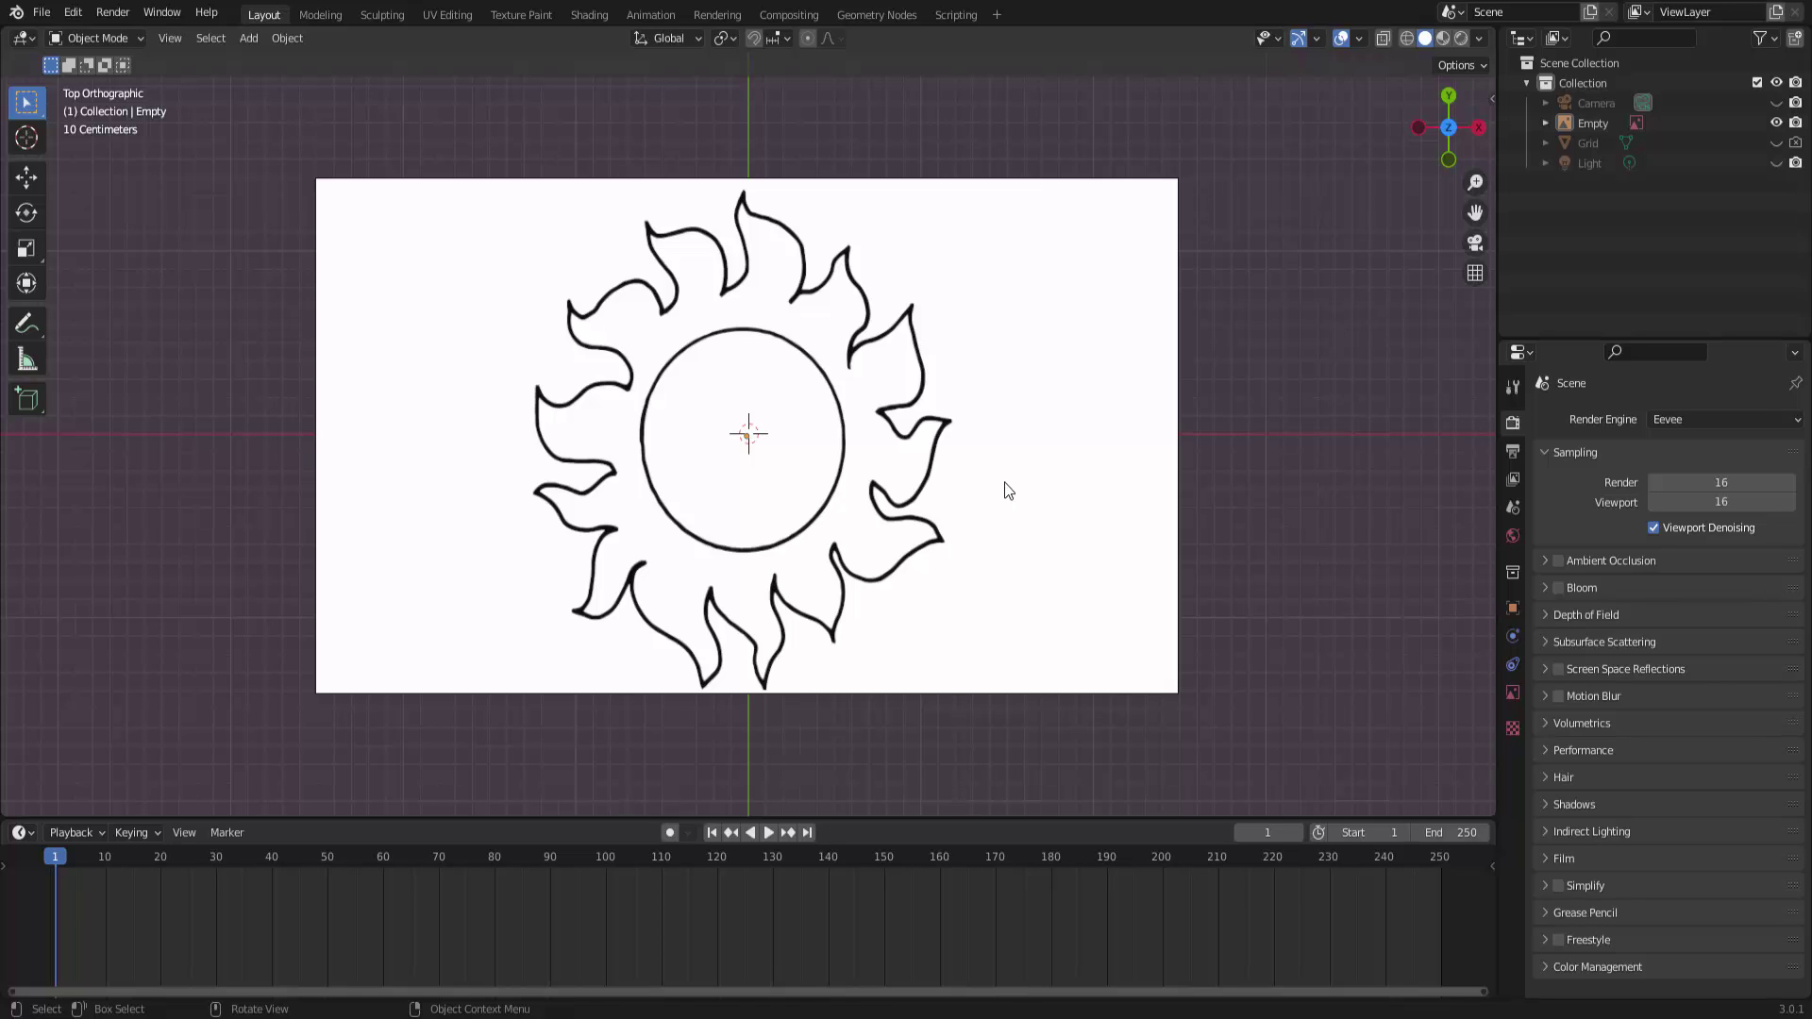
pyautogui.click(297, 43)
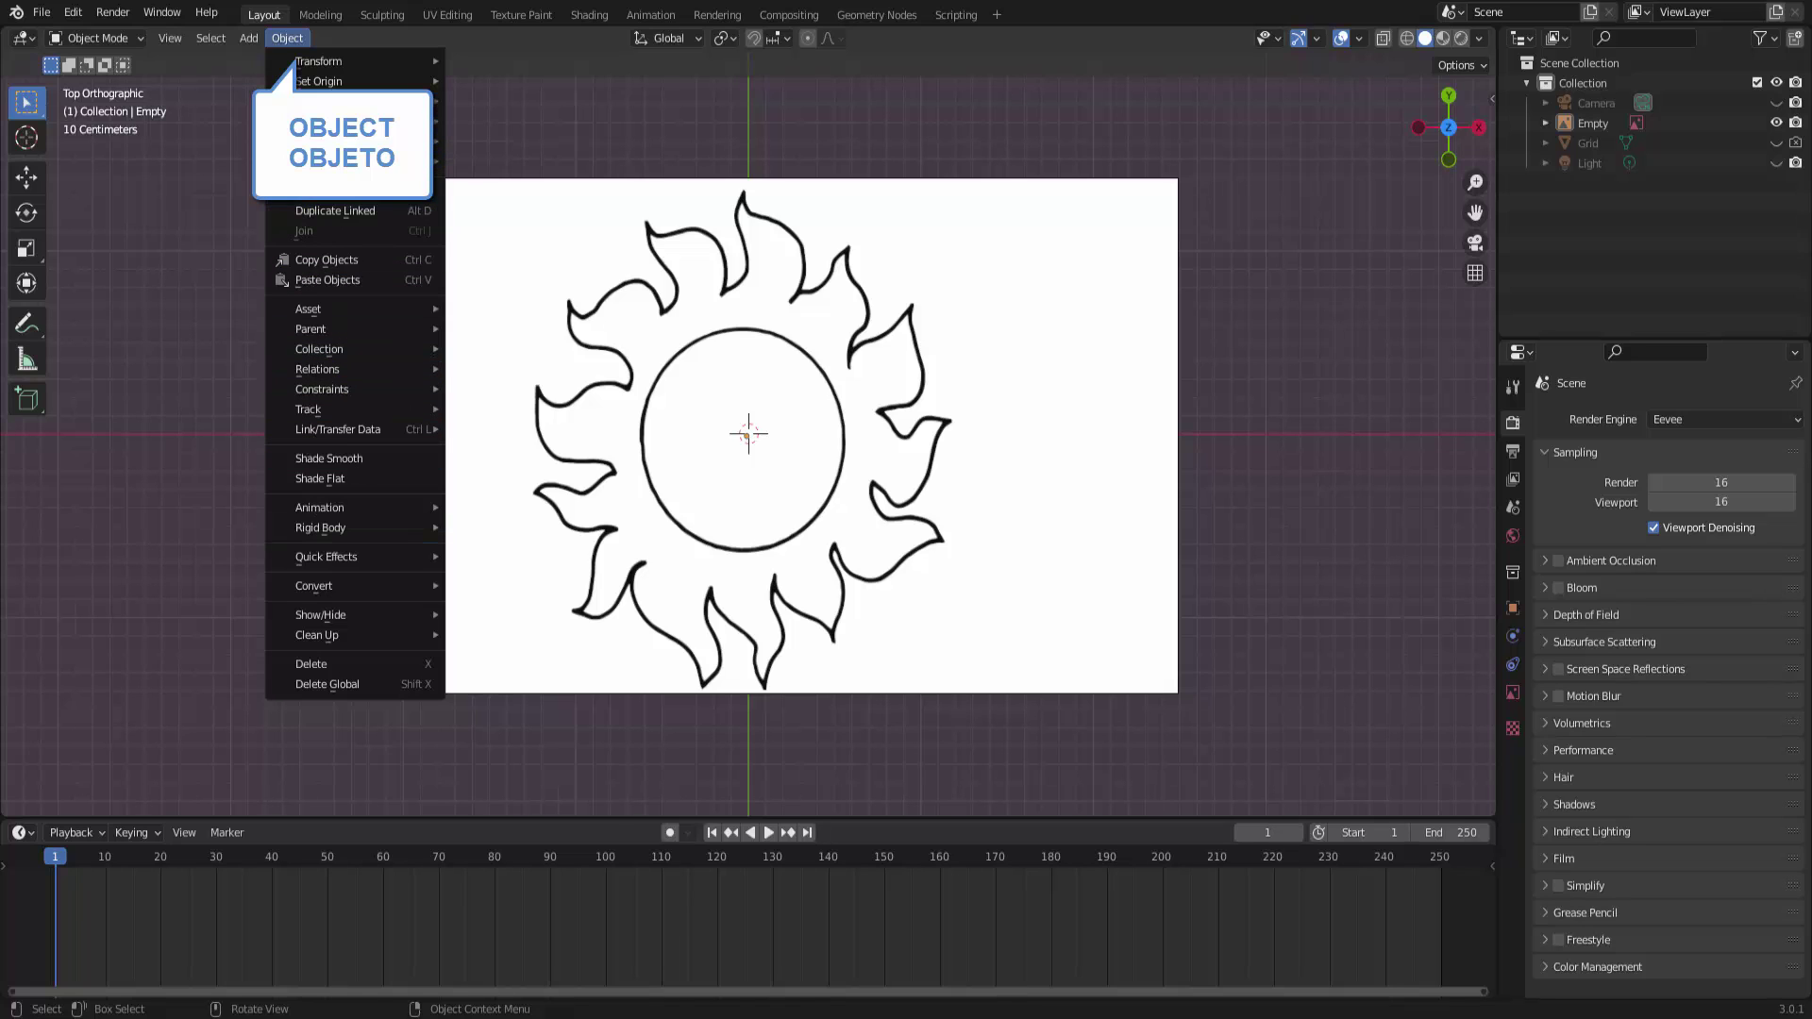
pyautogui.moveTo(415, 120)
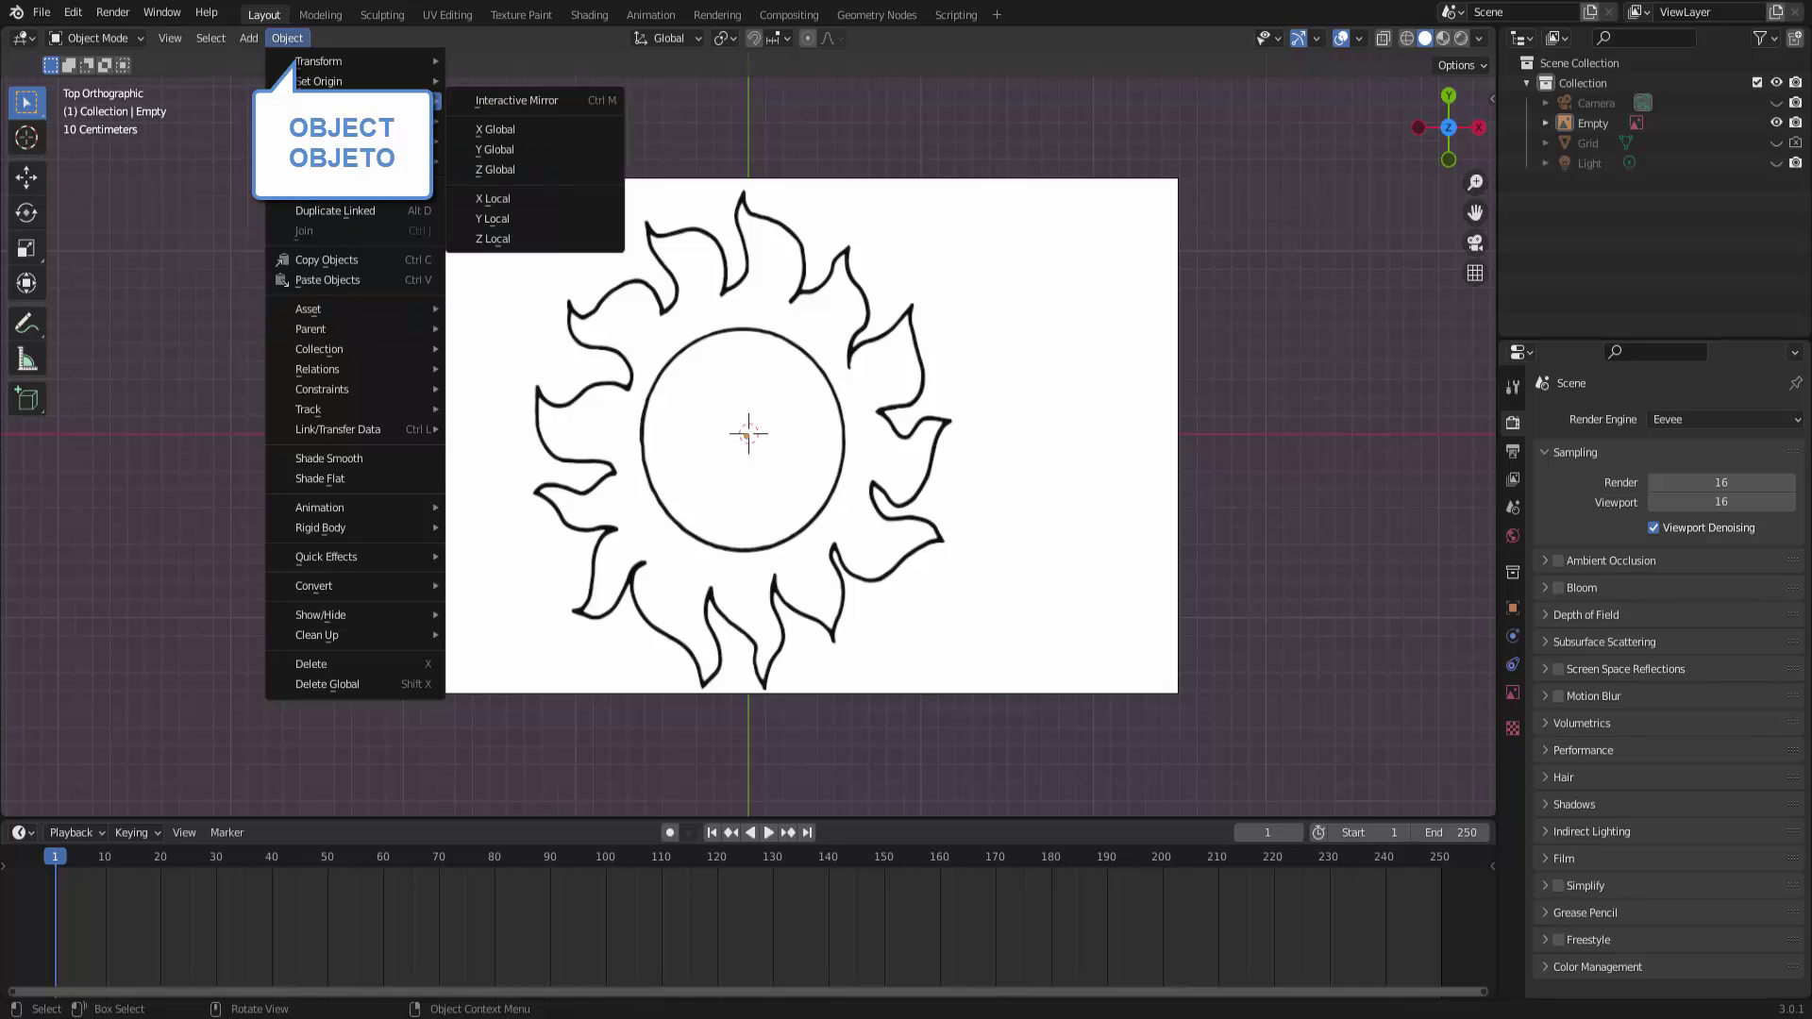
pyautogui.moveTo(330, 586)
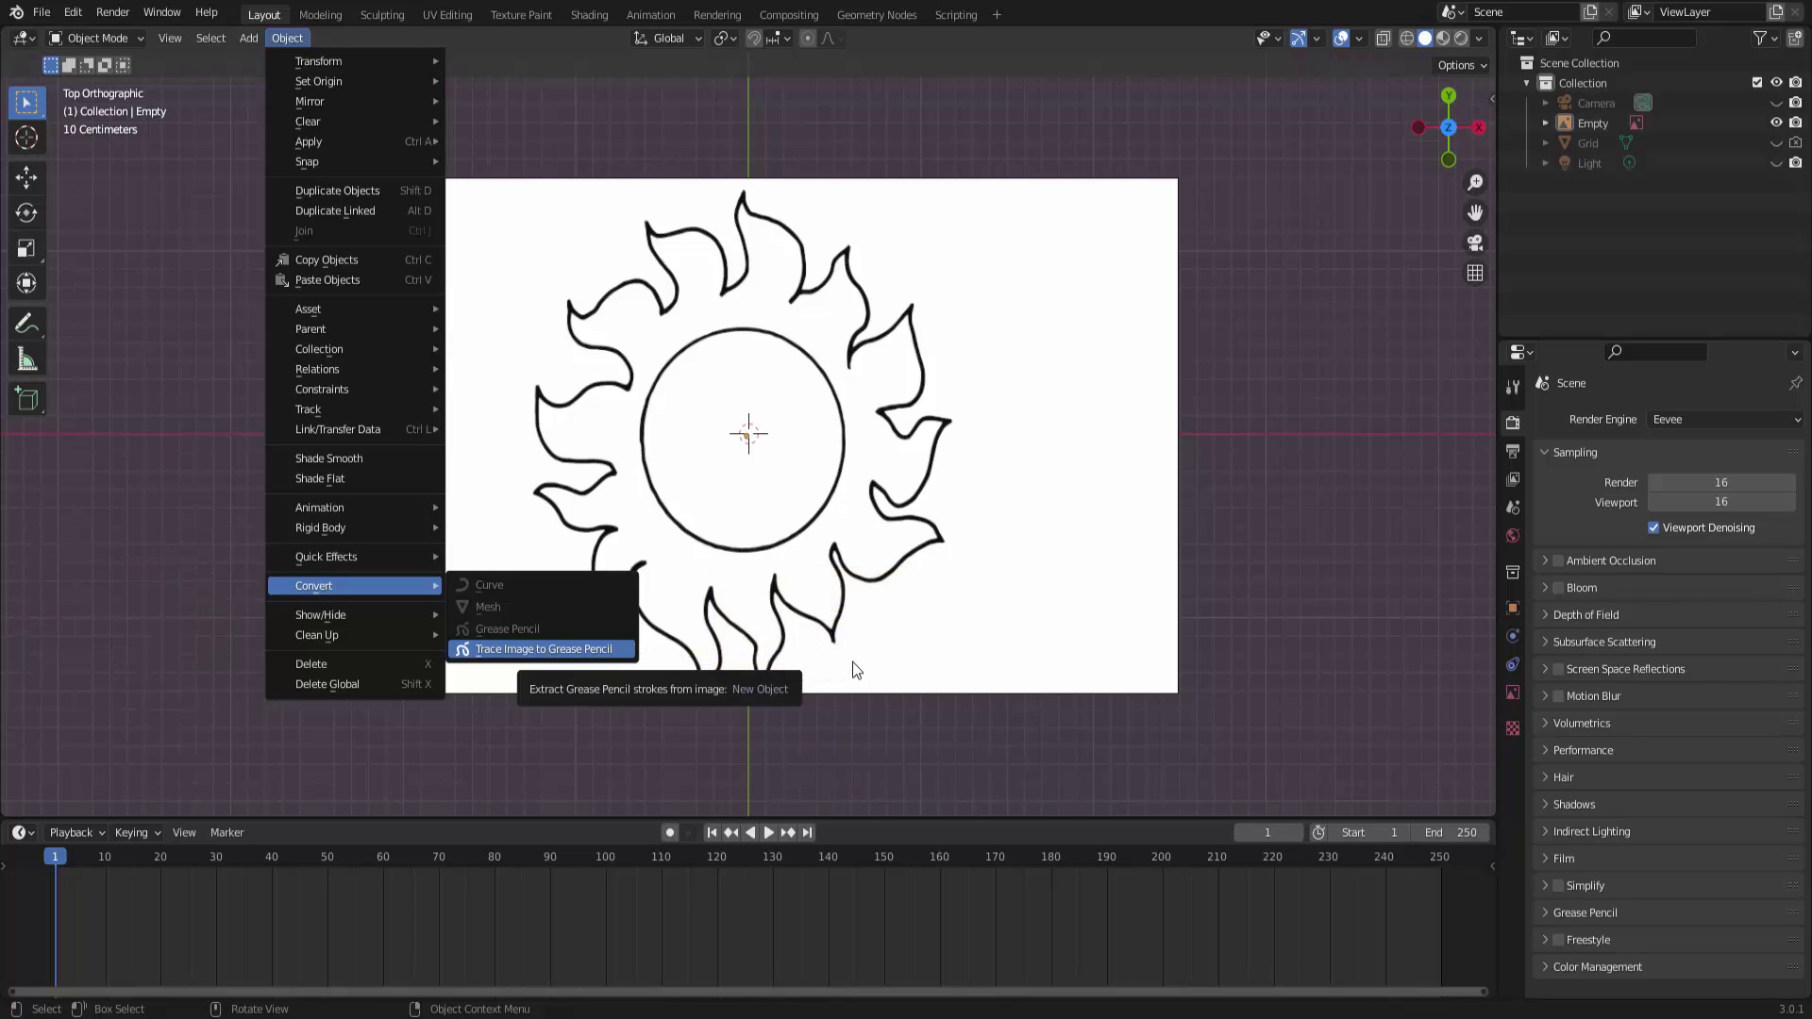
pyautogui.rightClick(1271, 323)
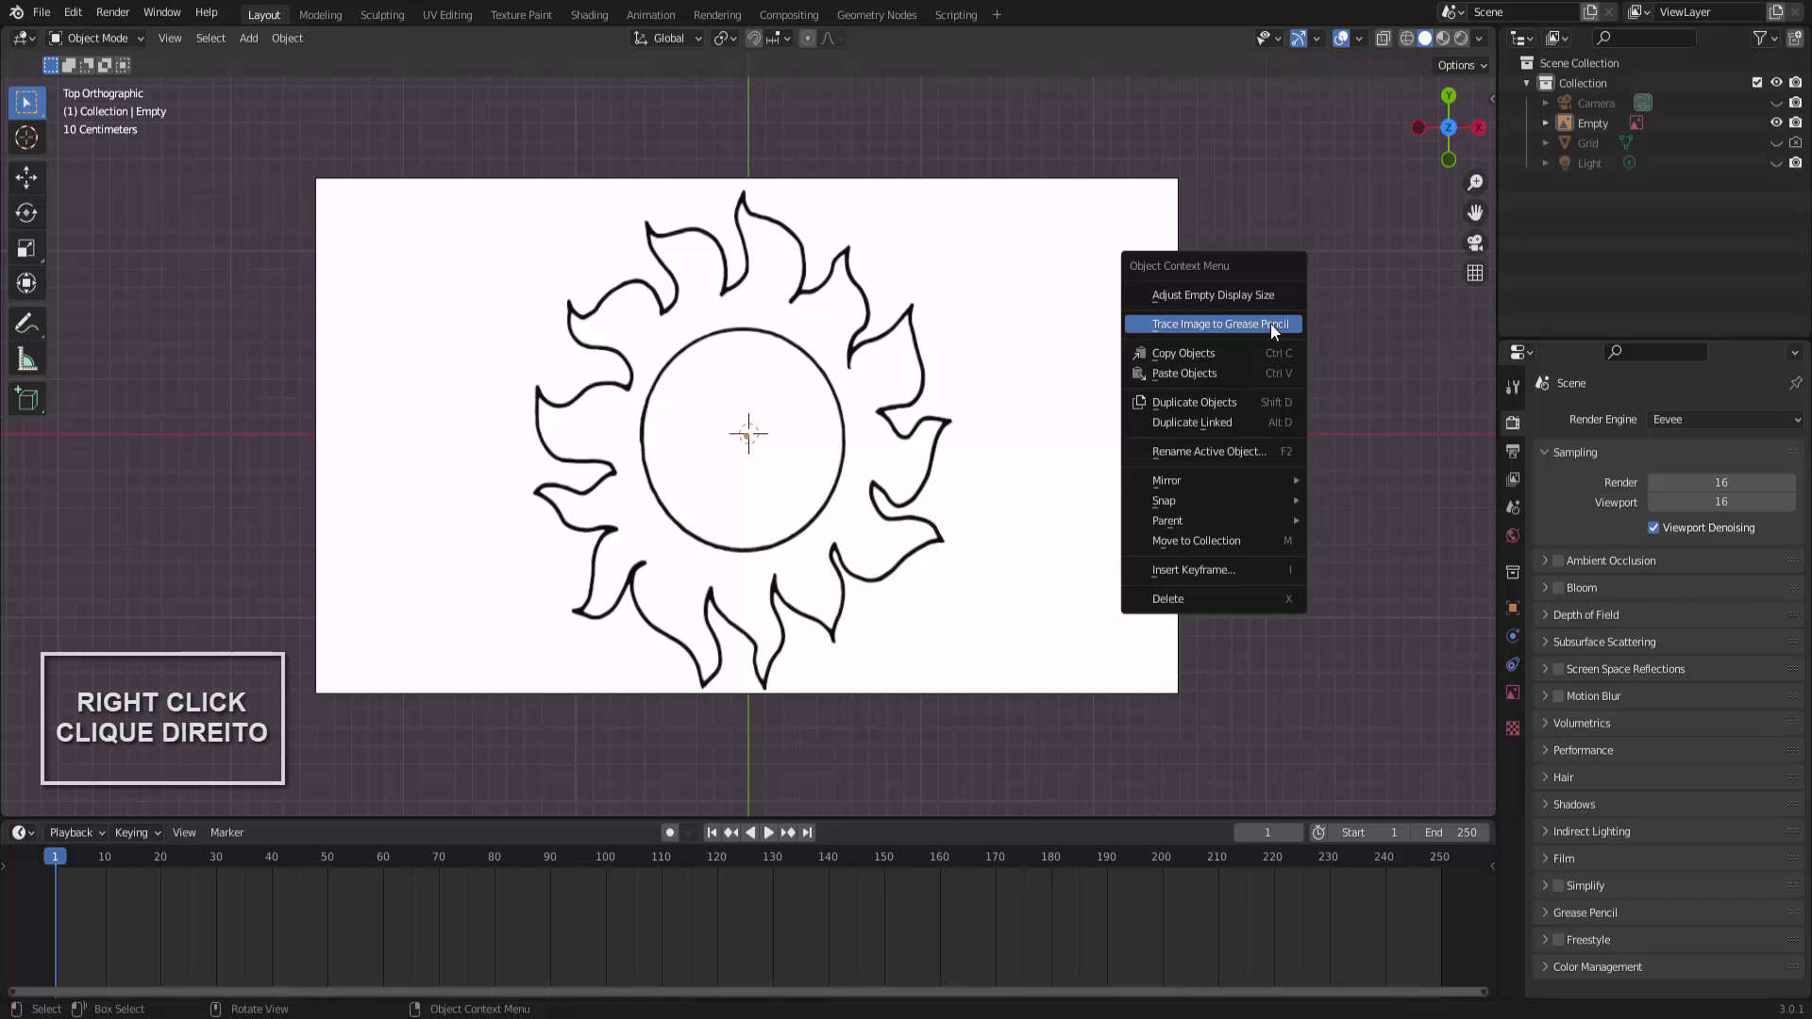
pyautogui.click(1216, 326)
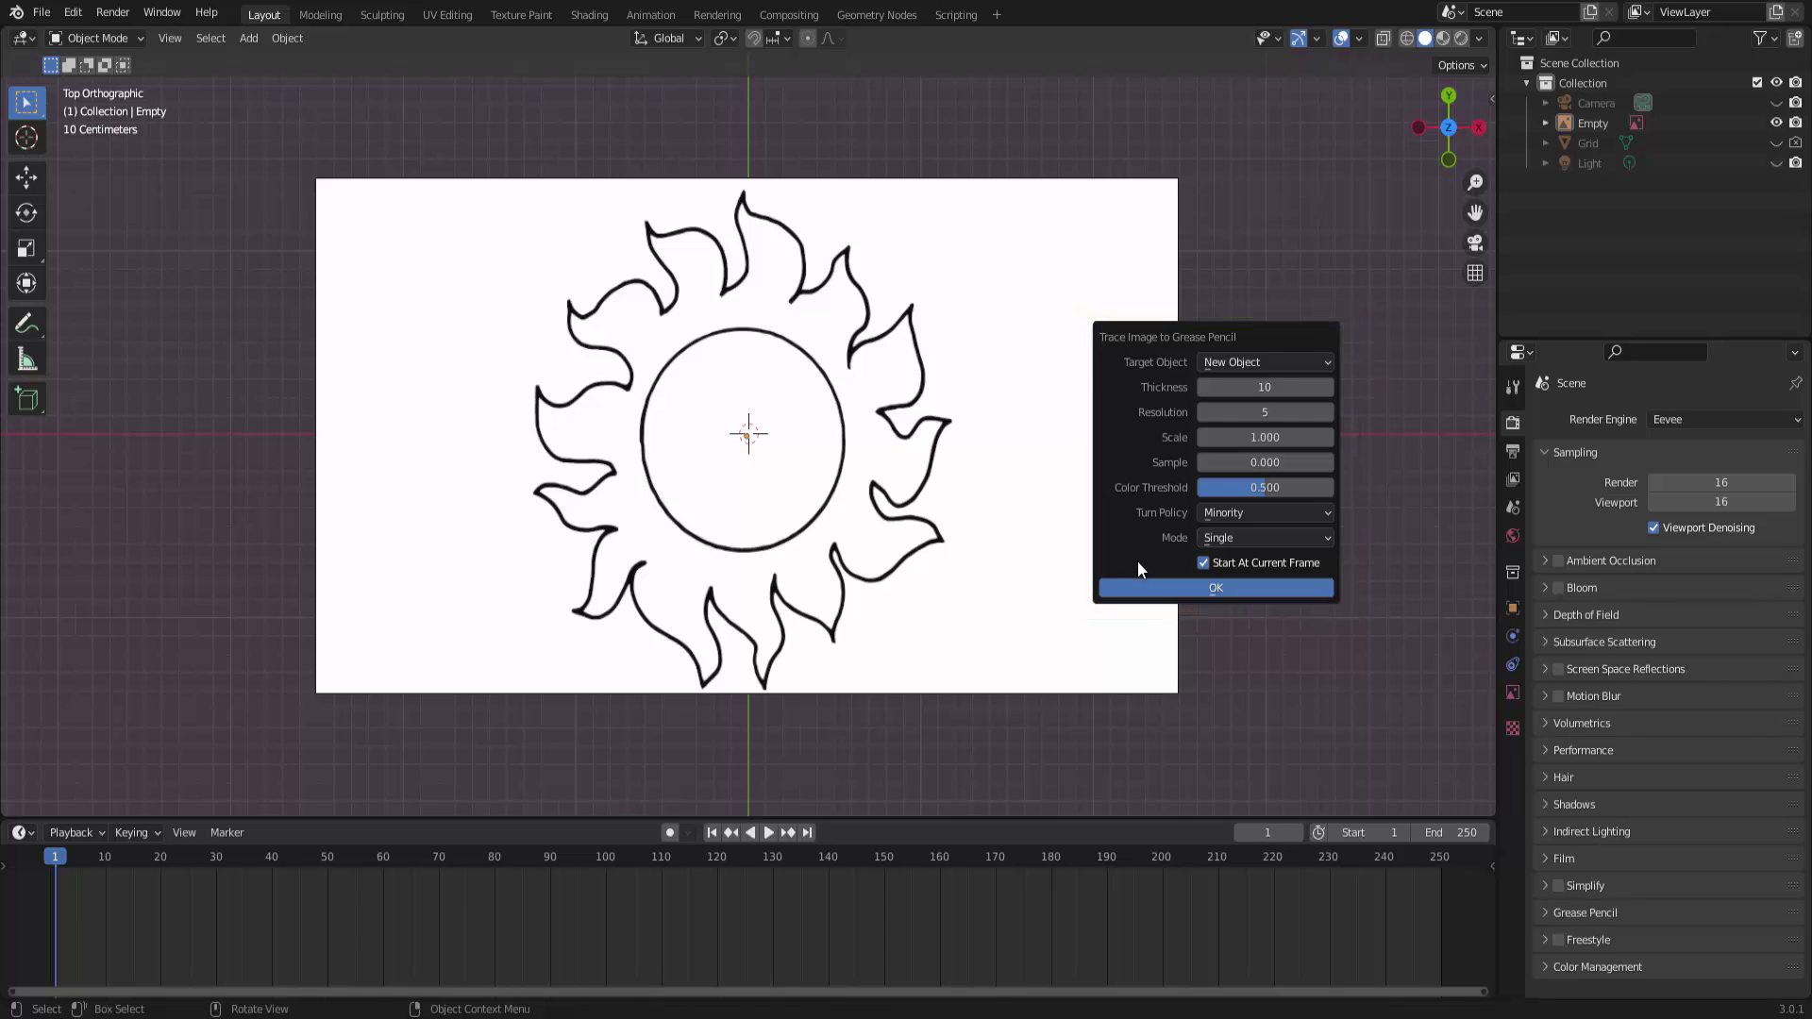
pyautogui.click(1213, 590)
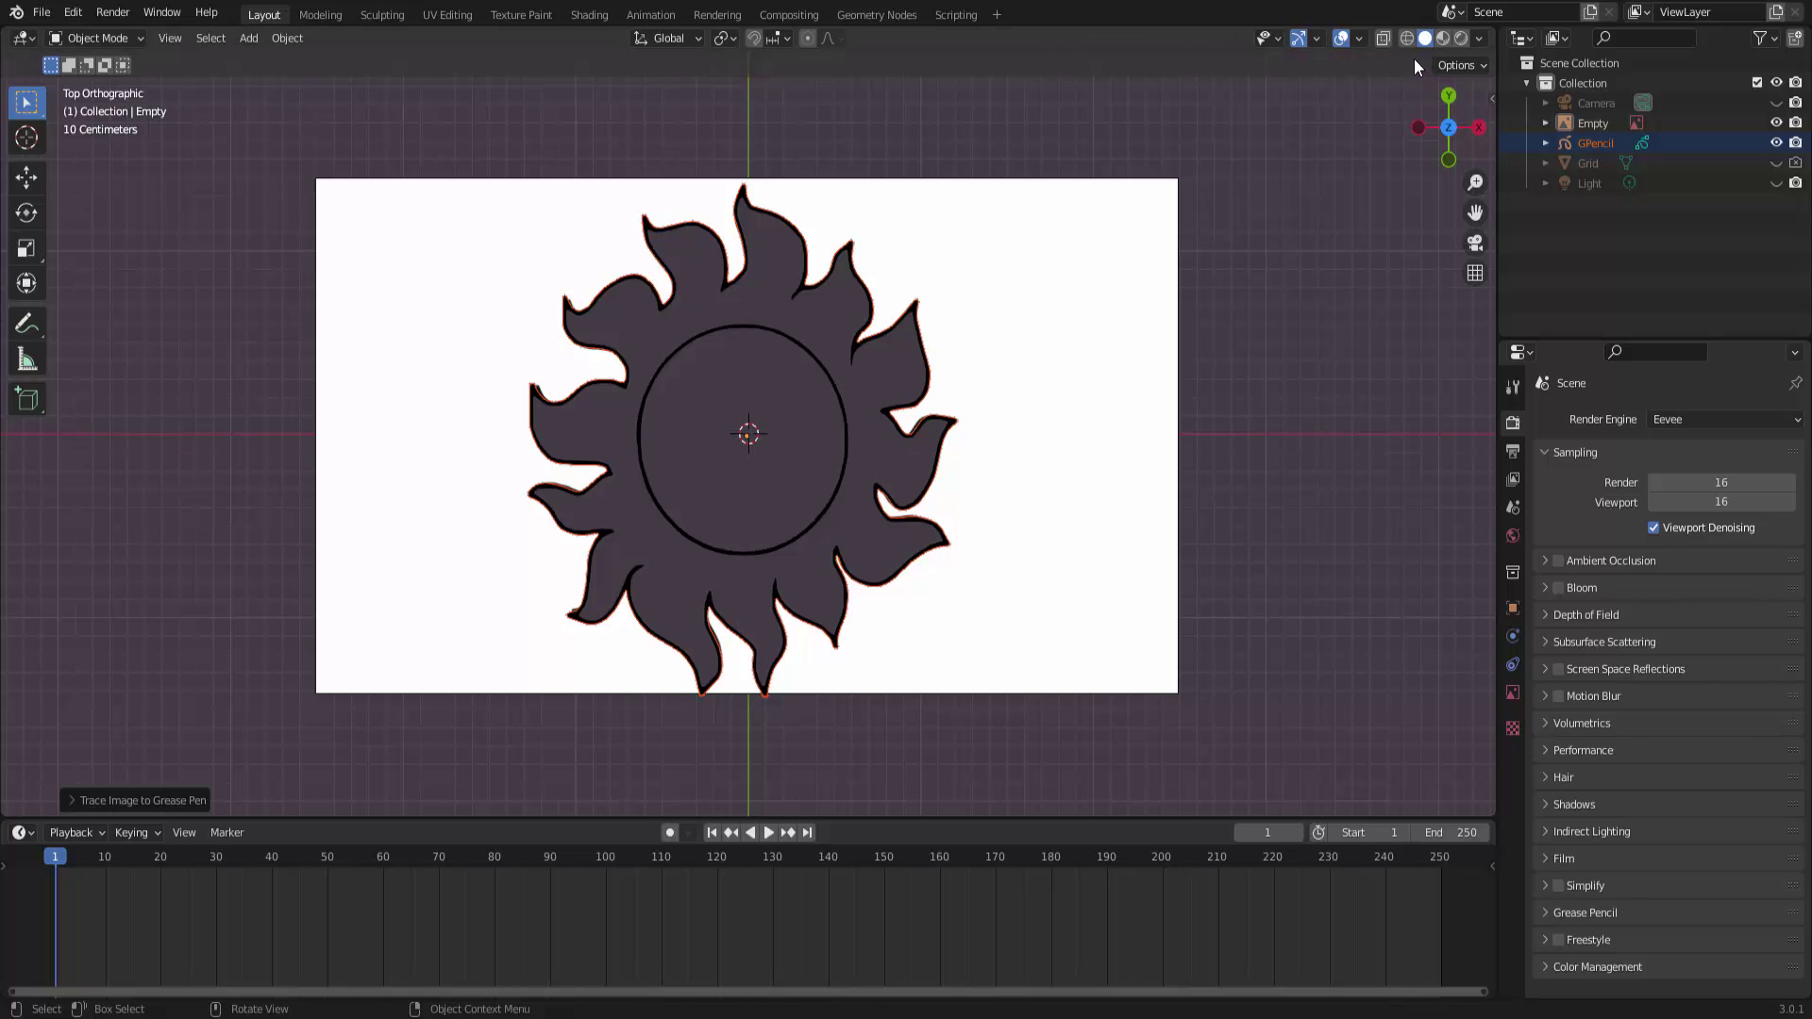
# Step: Lighten the custom viewport background colour slightly in the viewport shading settings
pyautogui.click(1479, 39)
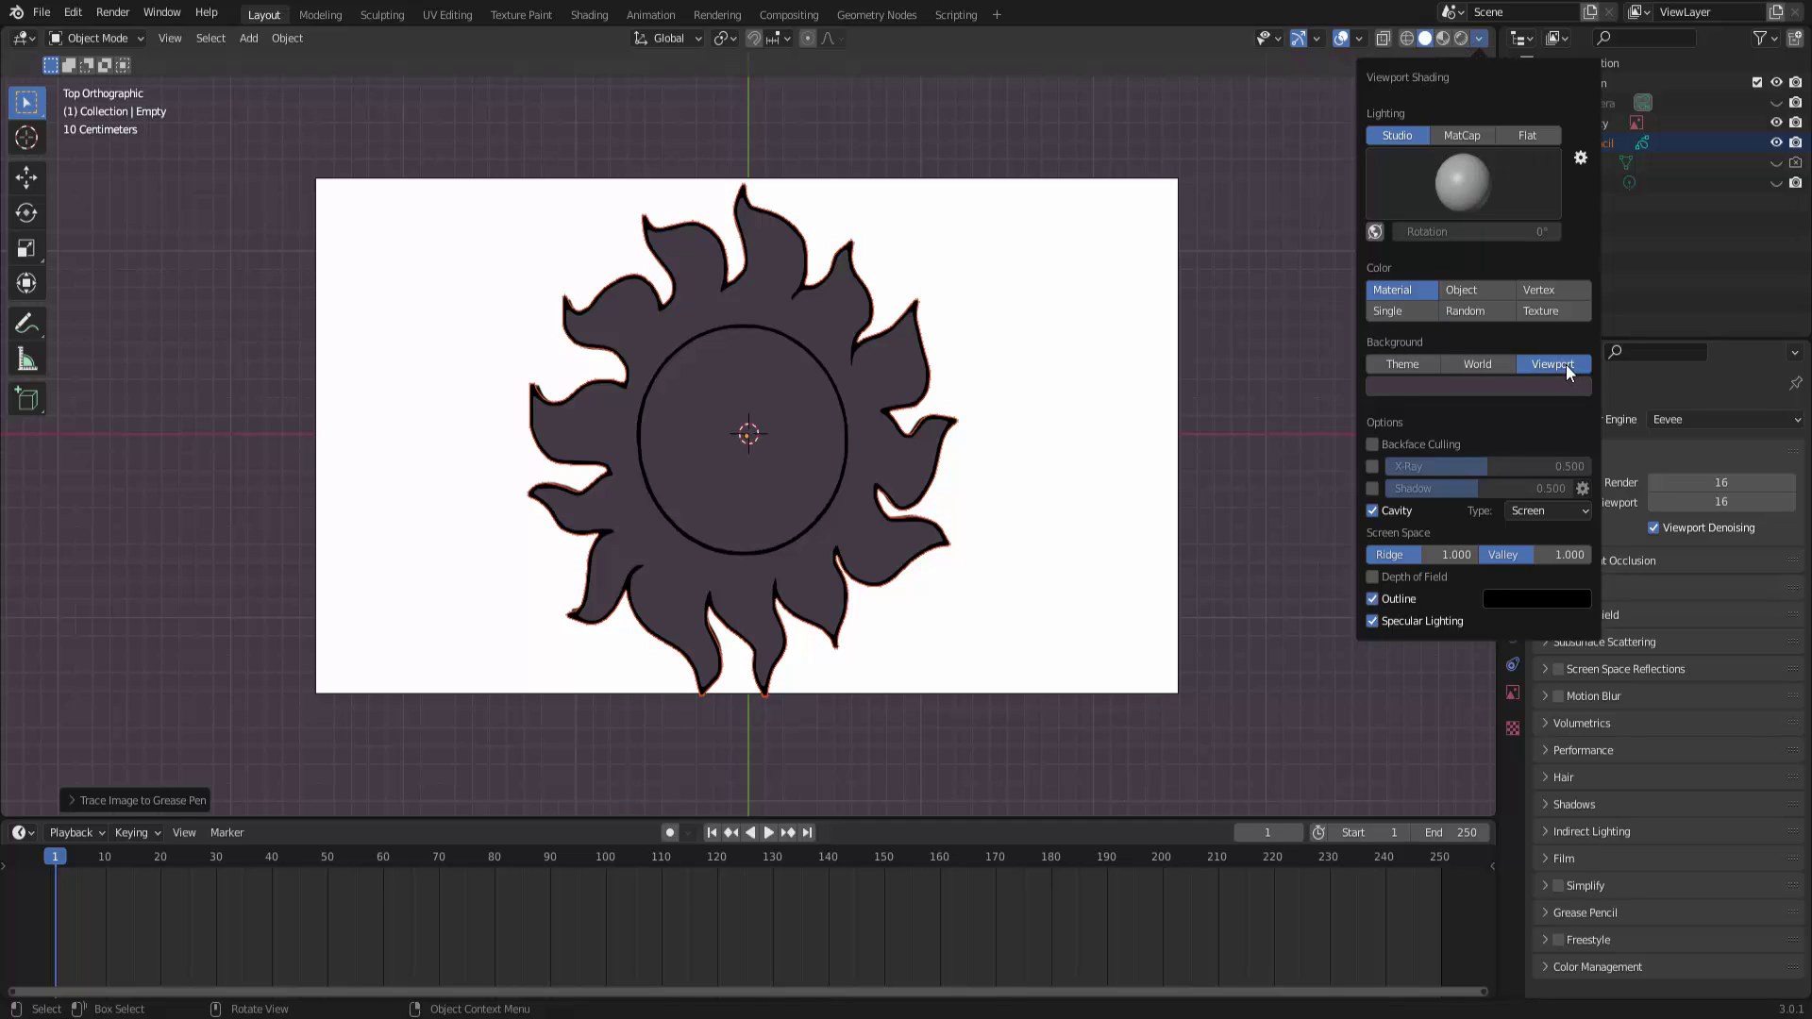
pyautogui.click(1487, 388)
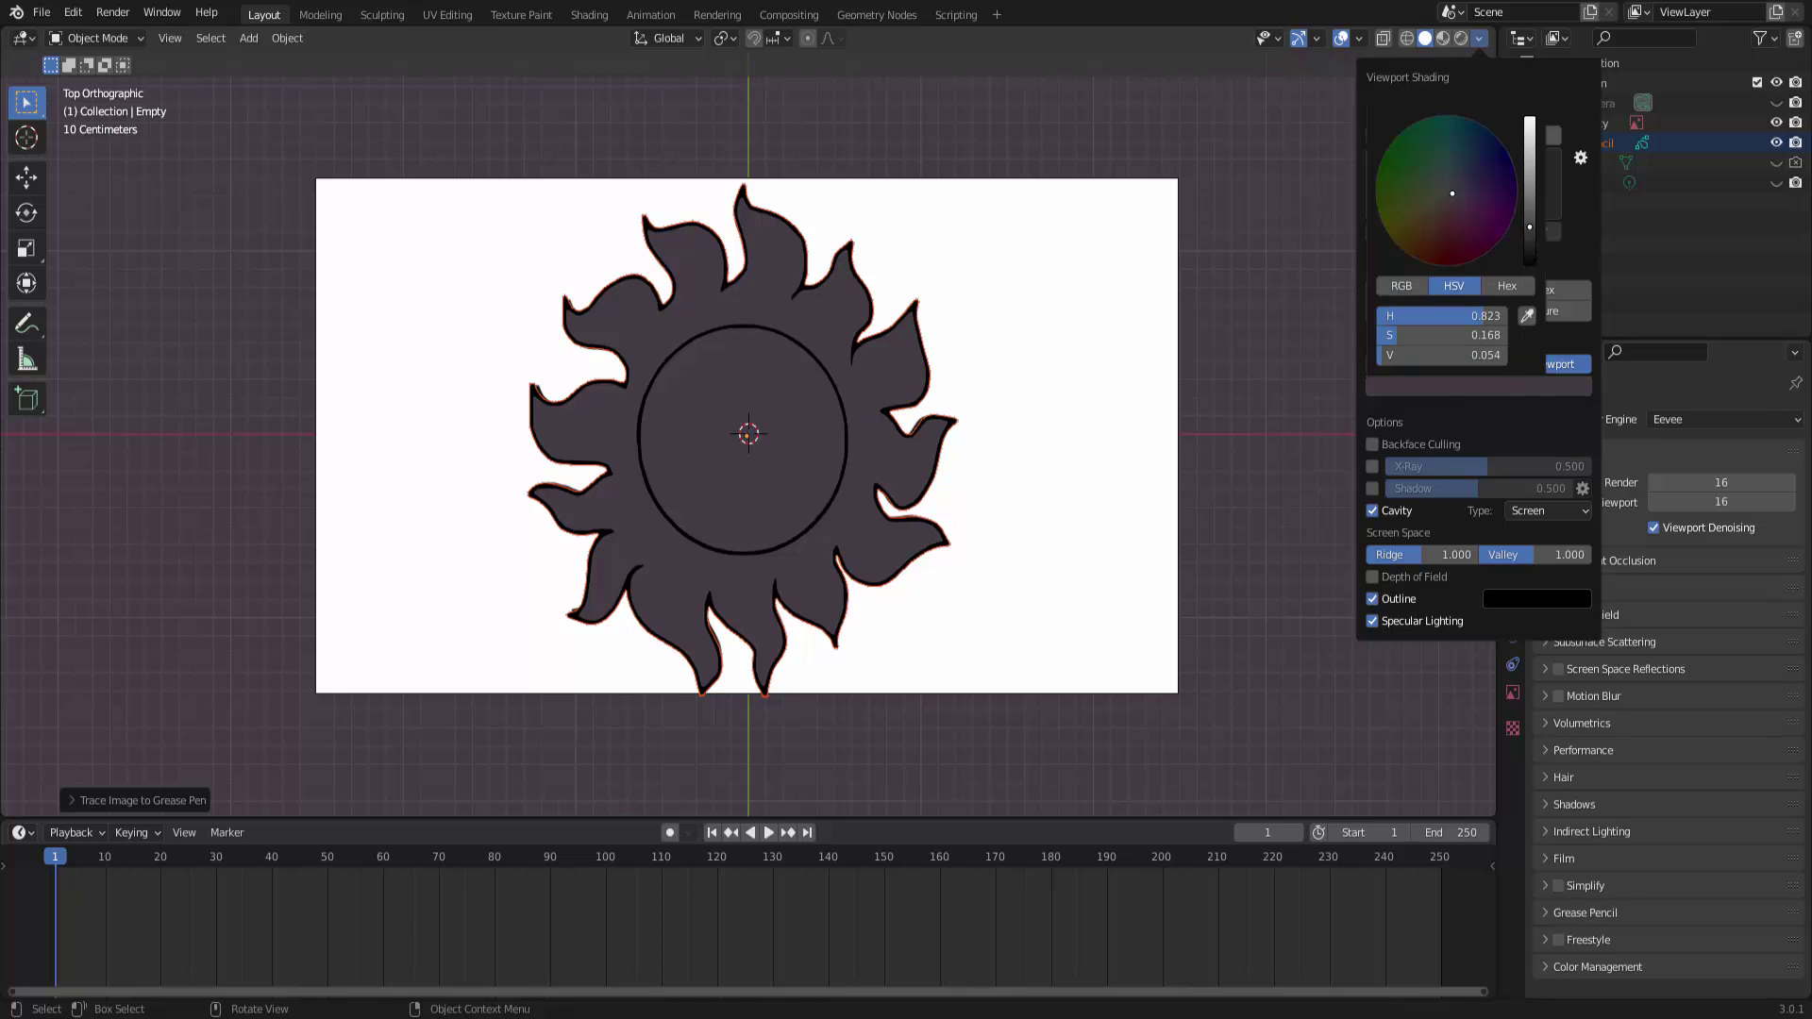
pyautogui.moveTo(1529, 221); pyautogui.dragTo(1529, 215)
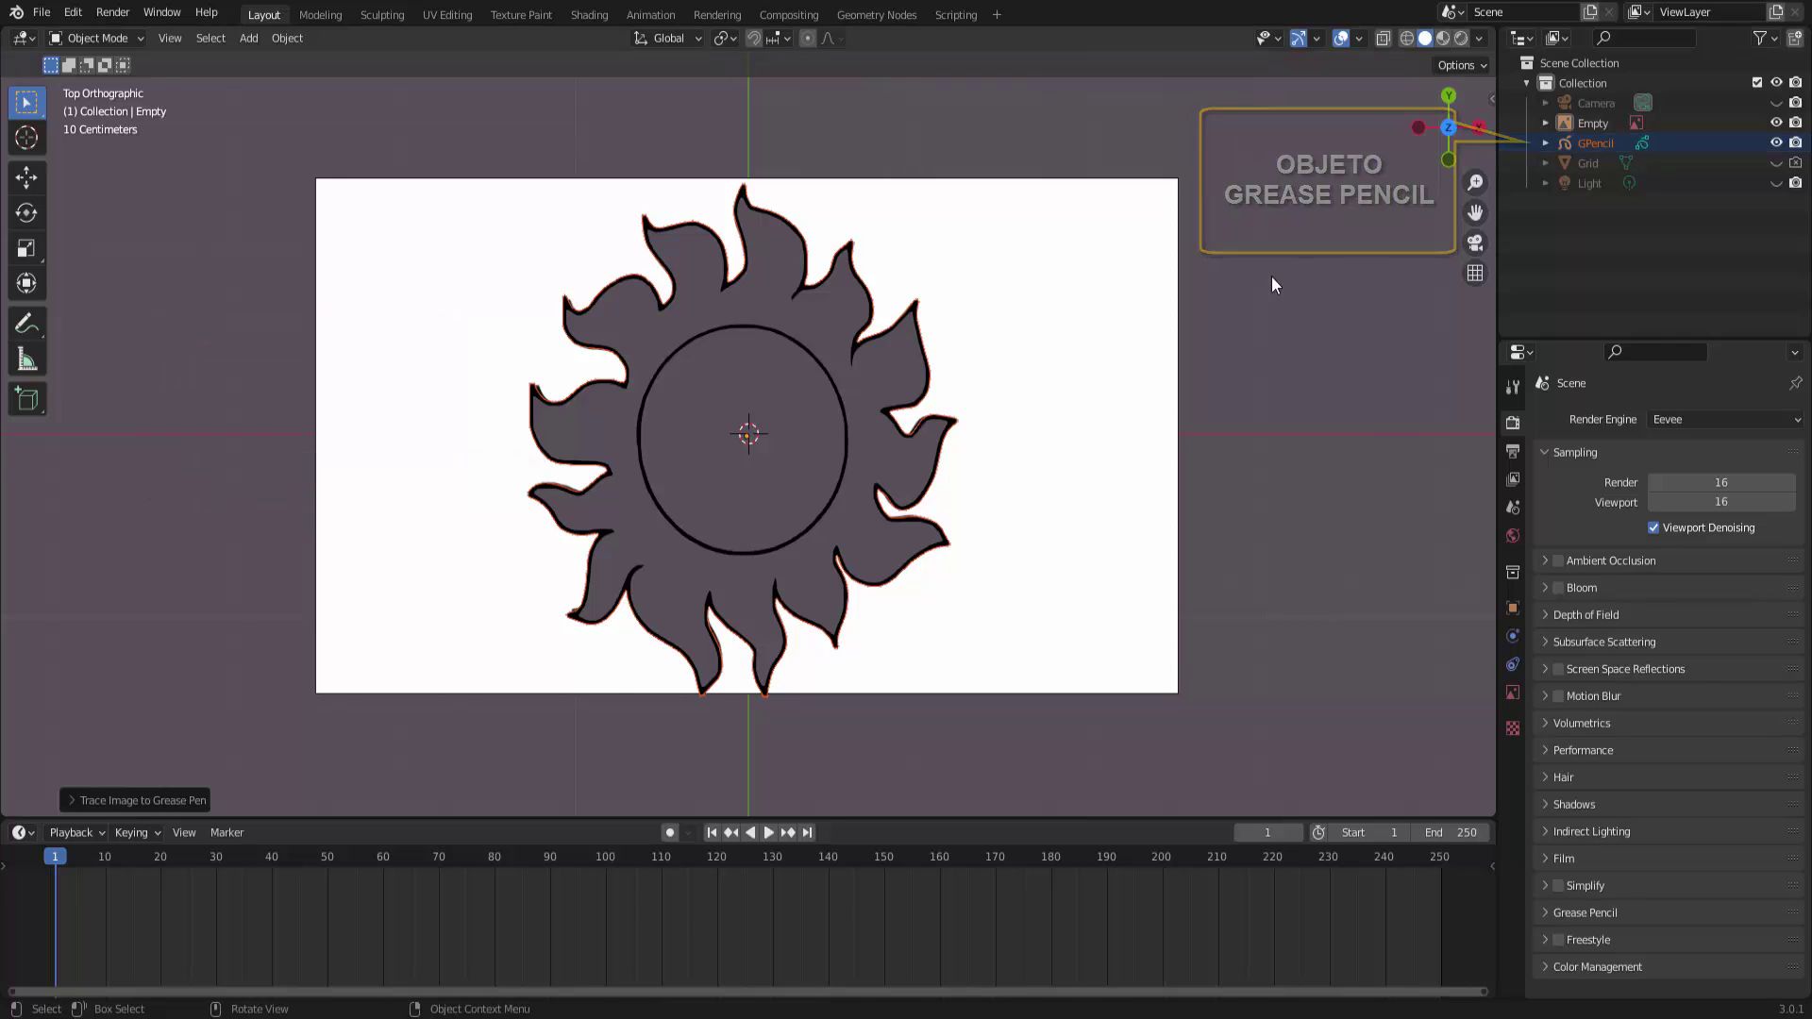
# Step: Delete the sun reference image, keeping only the Grease Pencil trace
pyautogui.click(1133, 219)
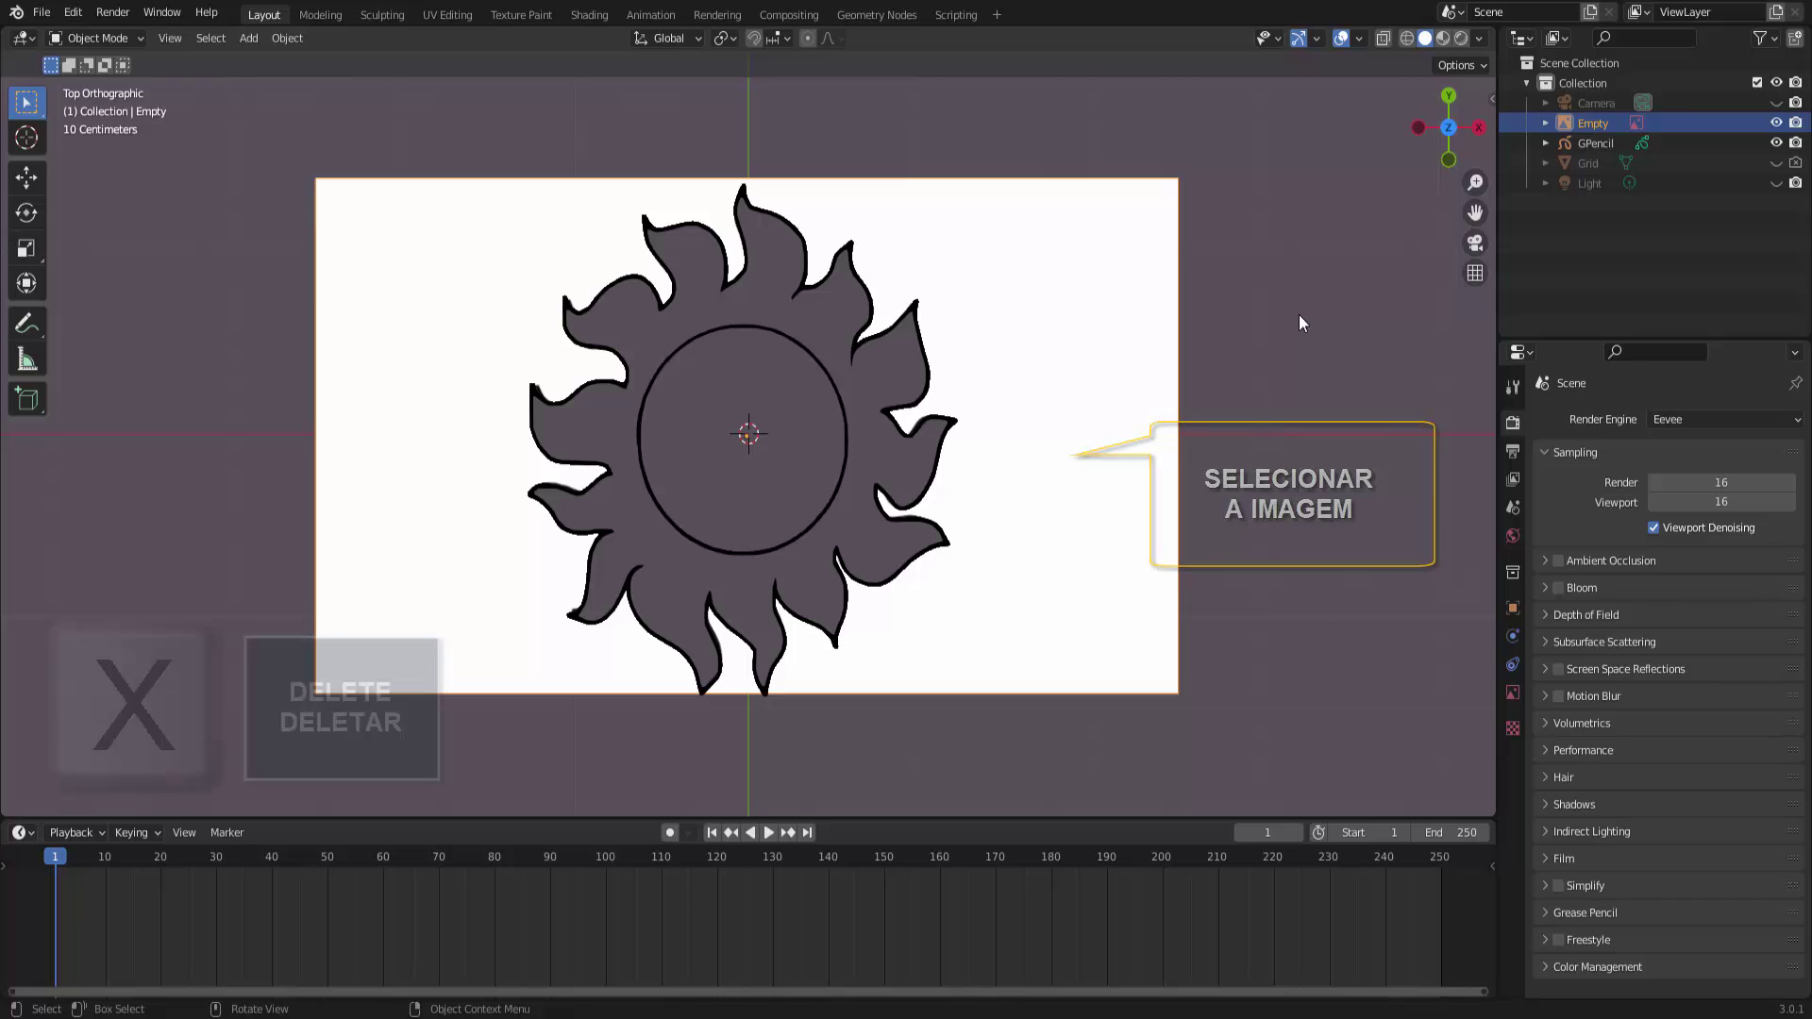
pyautogui.press('x')
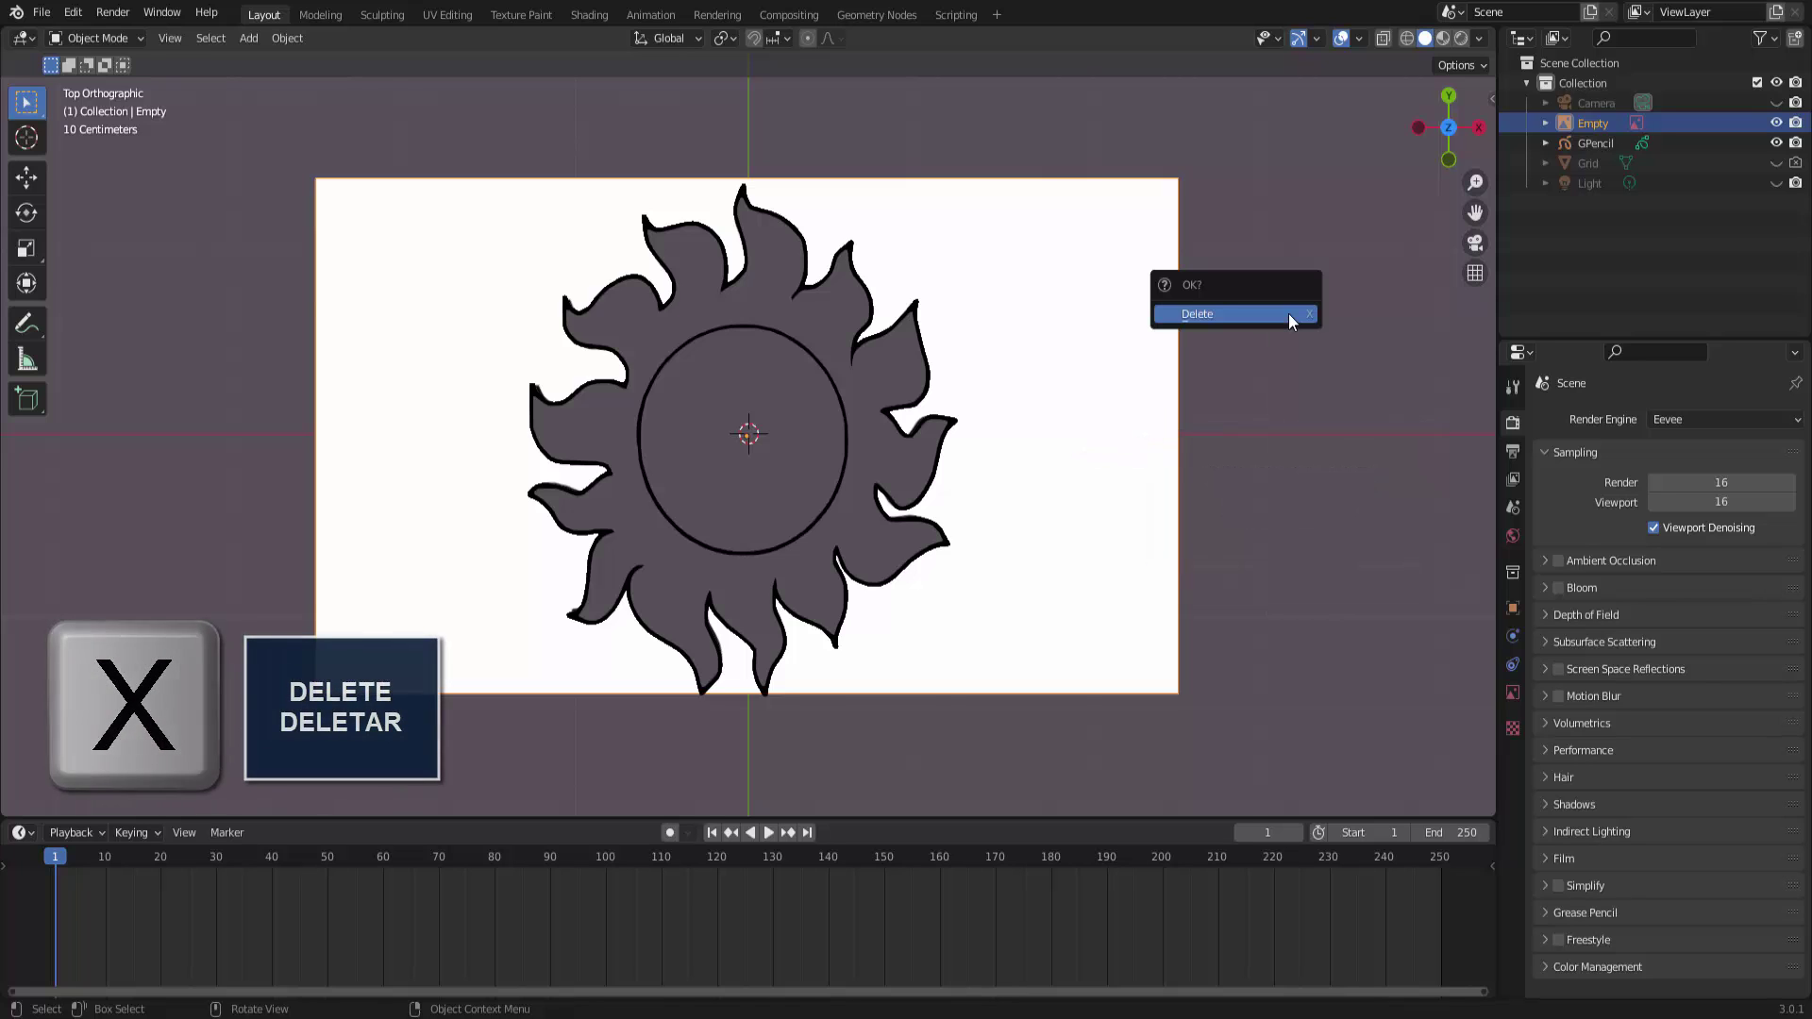
pyautogui.click(1288, 314)
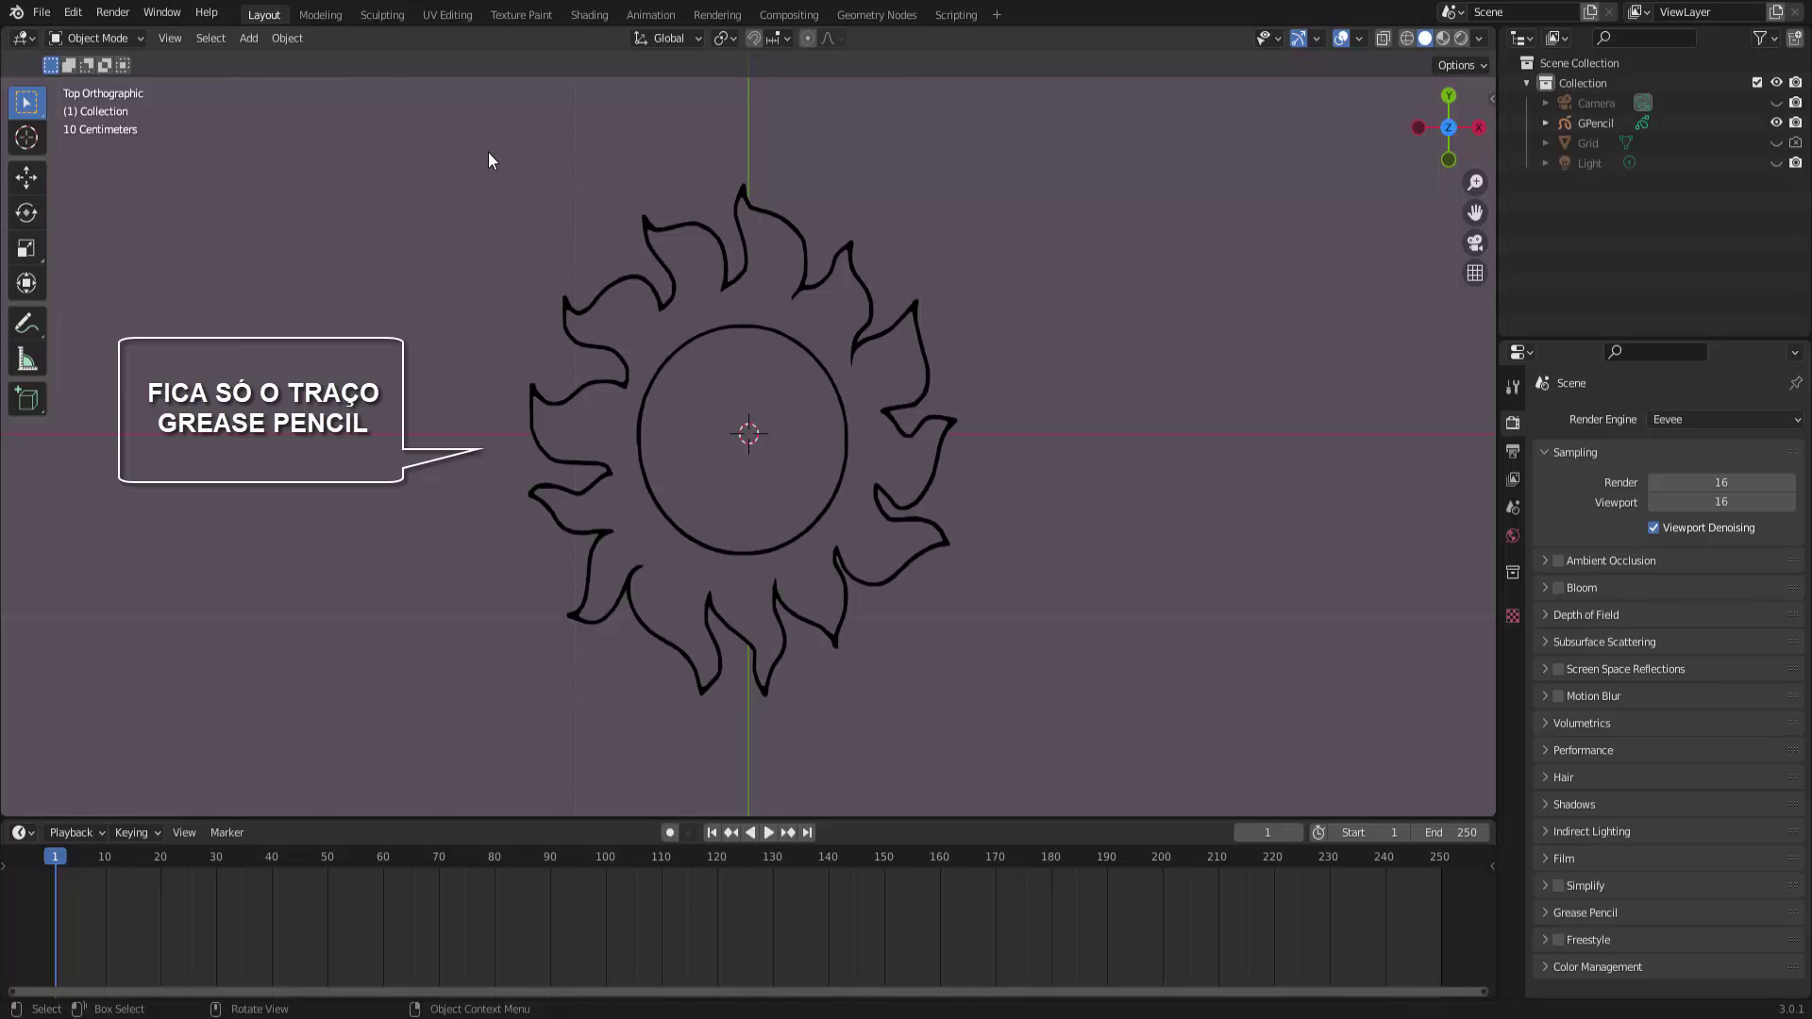
# Step: Convert the Grease Pencil sun trace to a Bezier curve
pyautogui.click(764, 214)
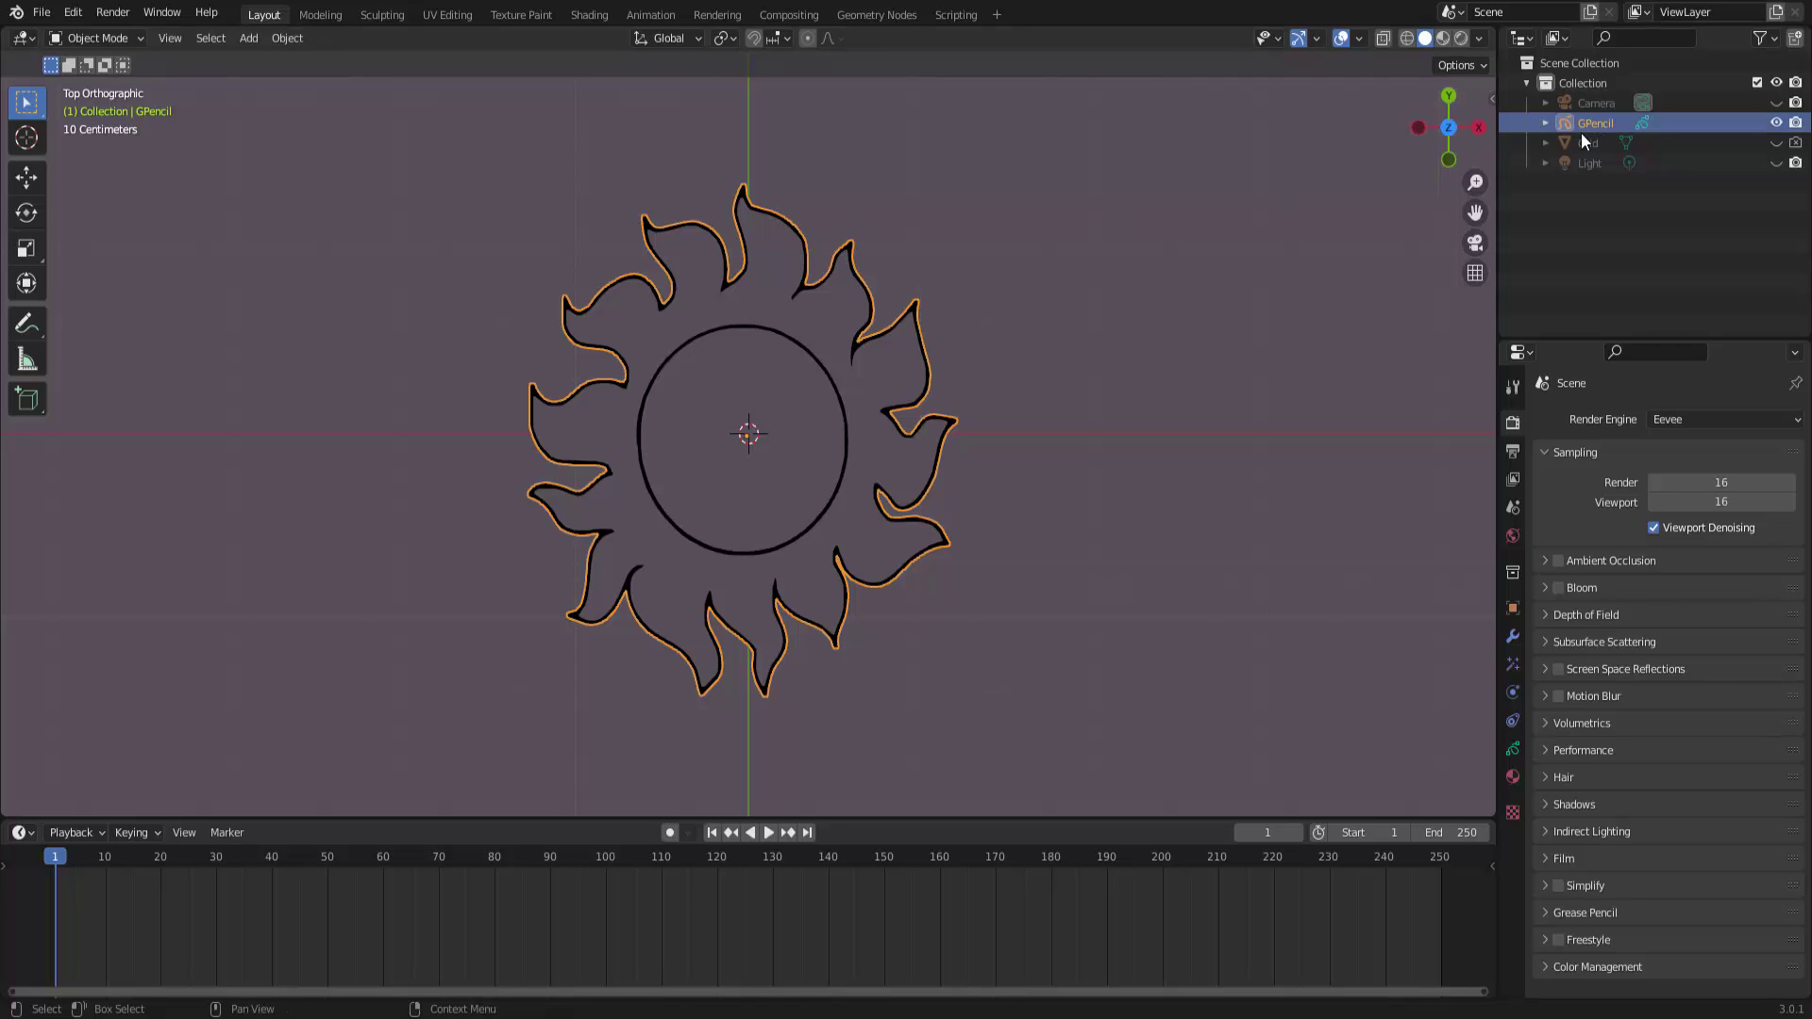
pyautogui.click(1544, 124)
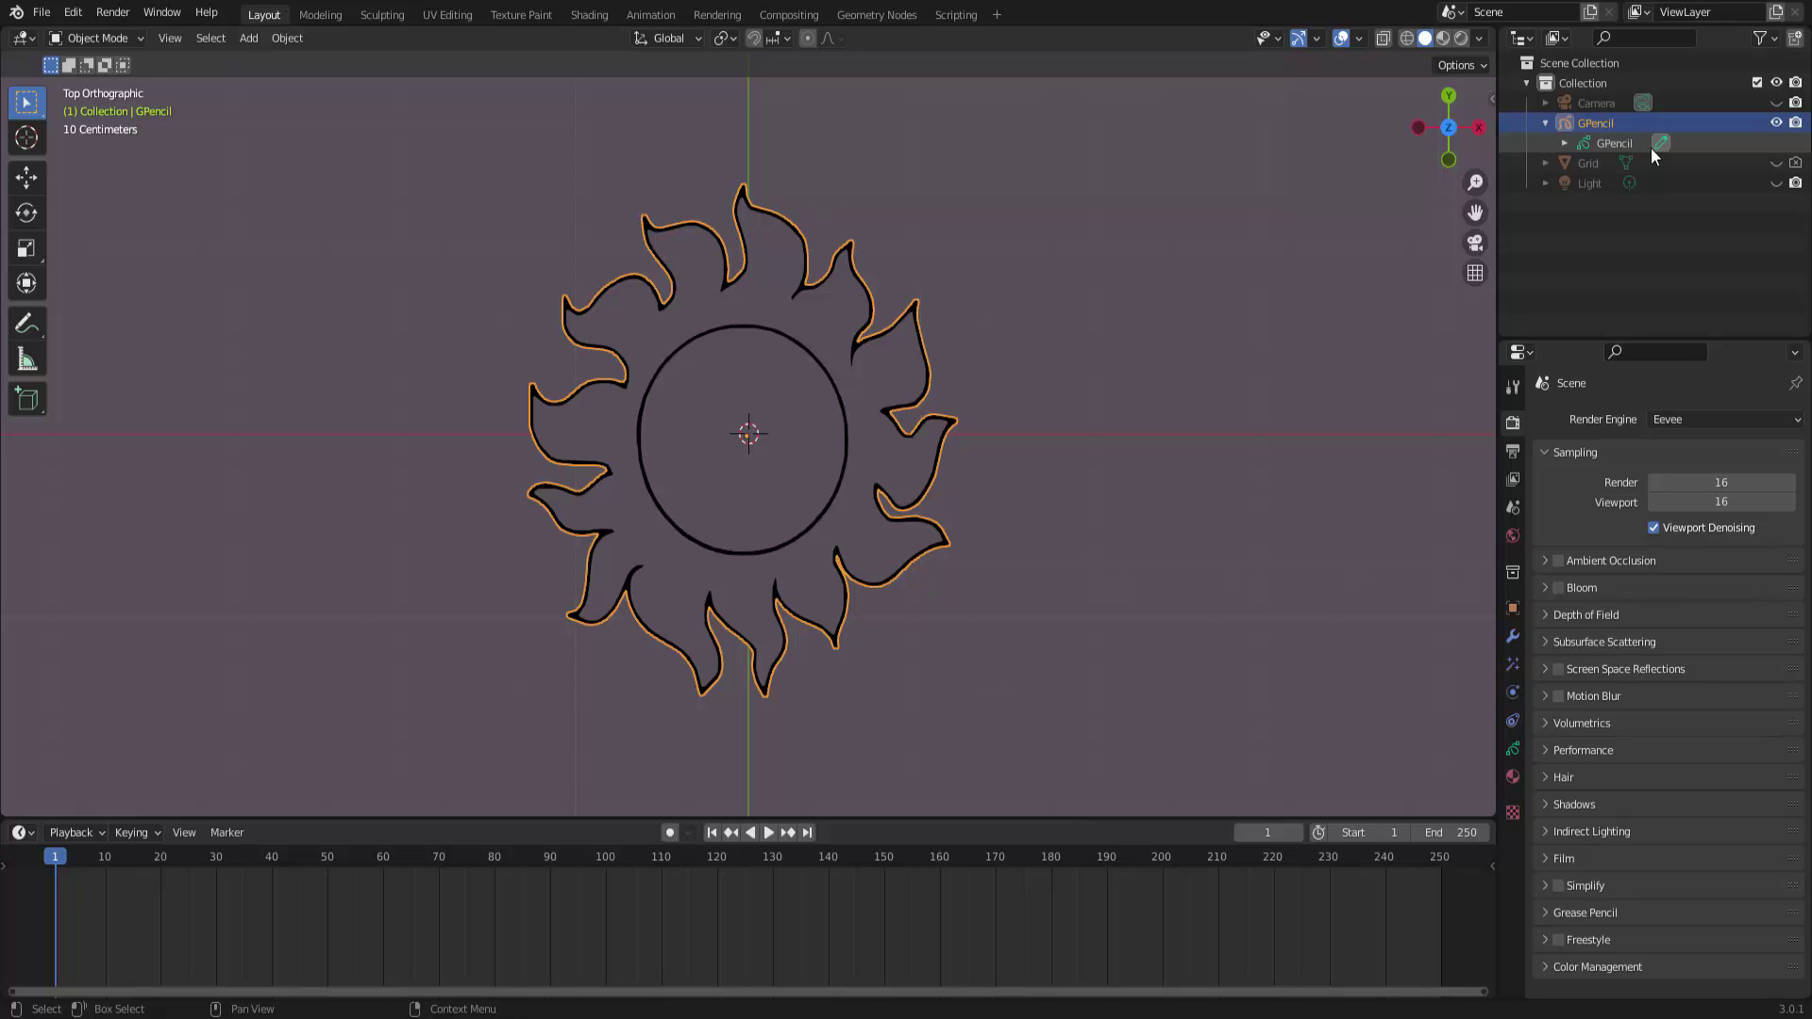
pyautogui.click(1543, 126)
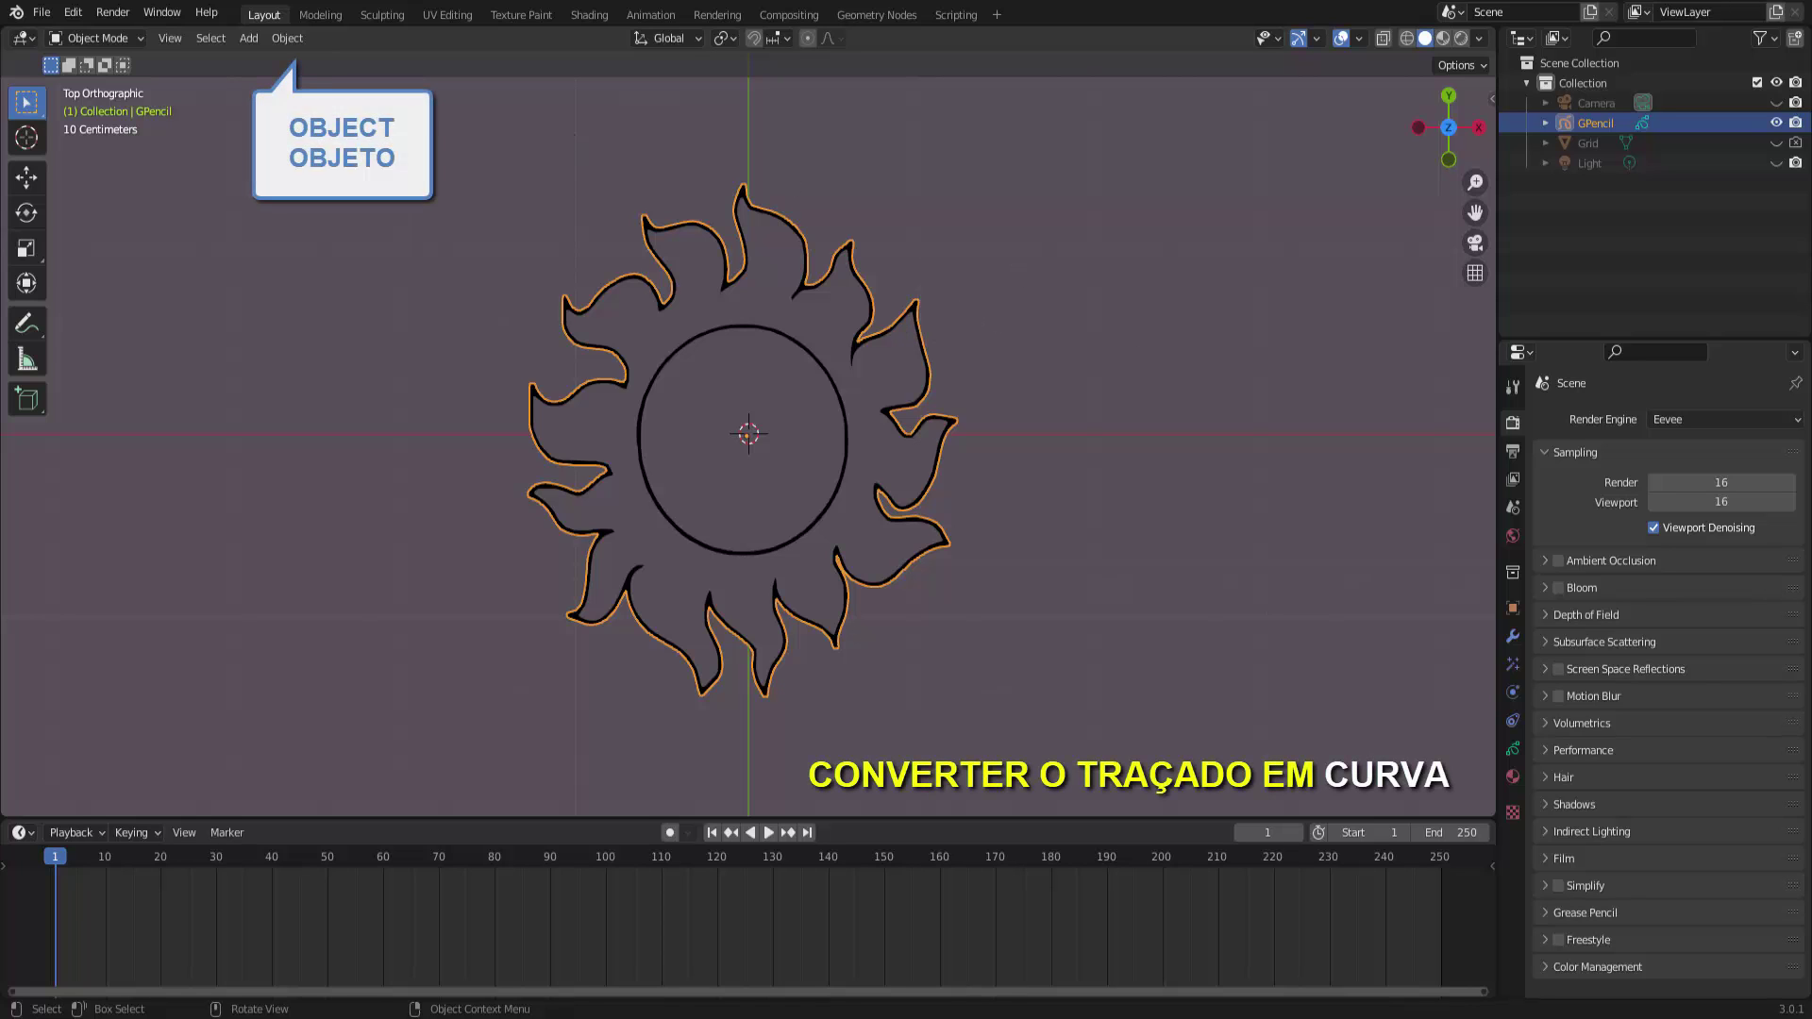
pyautogui.click(287, 38)
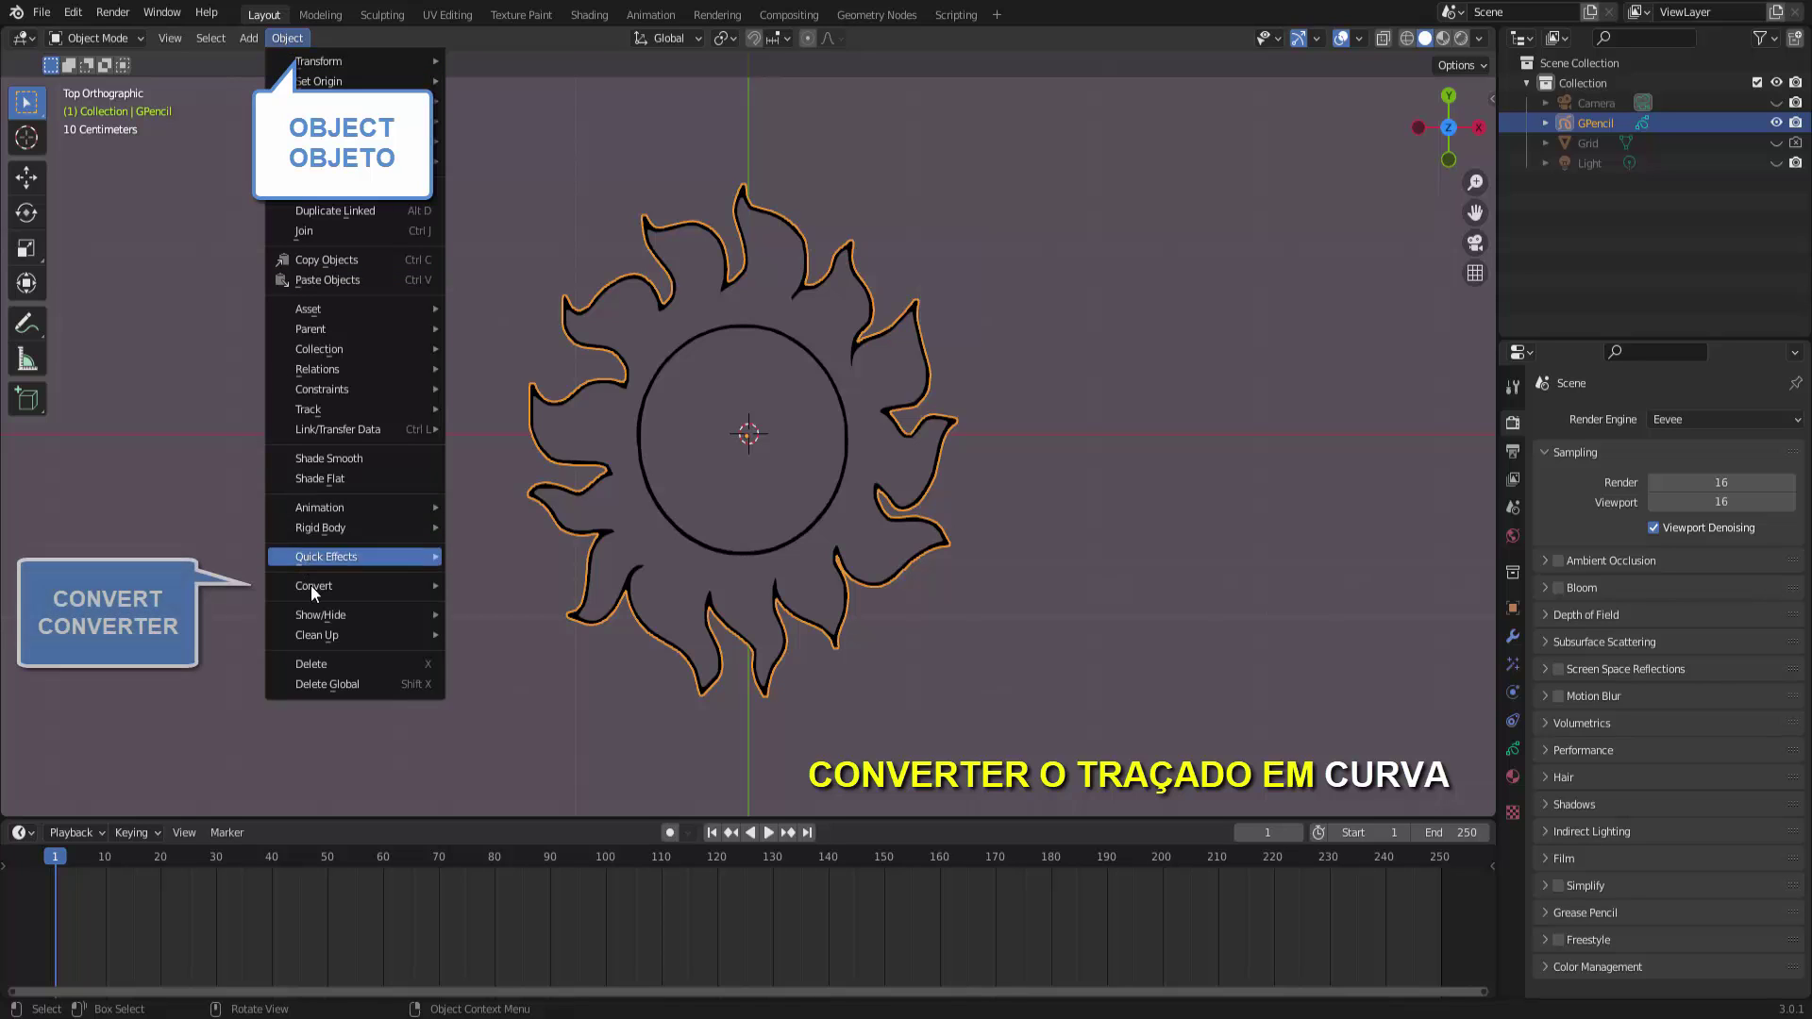
pyautogui.moveTo(320, 586)
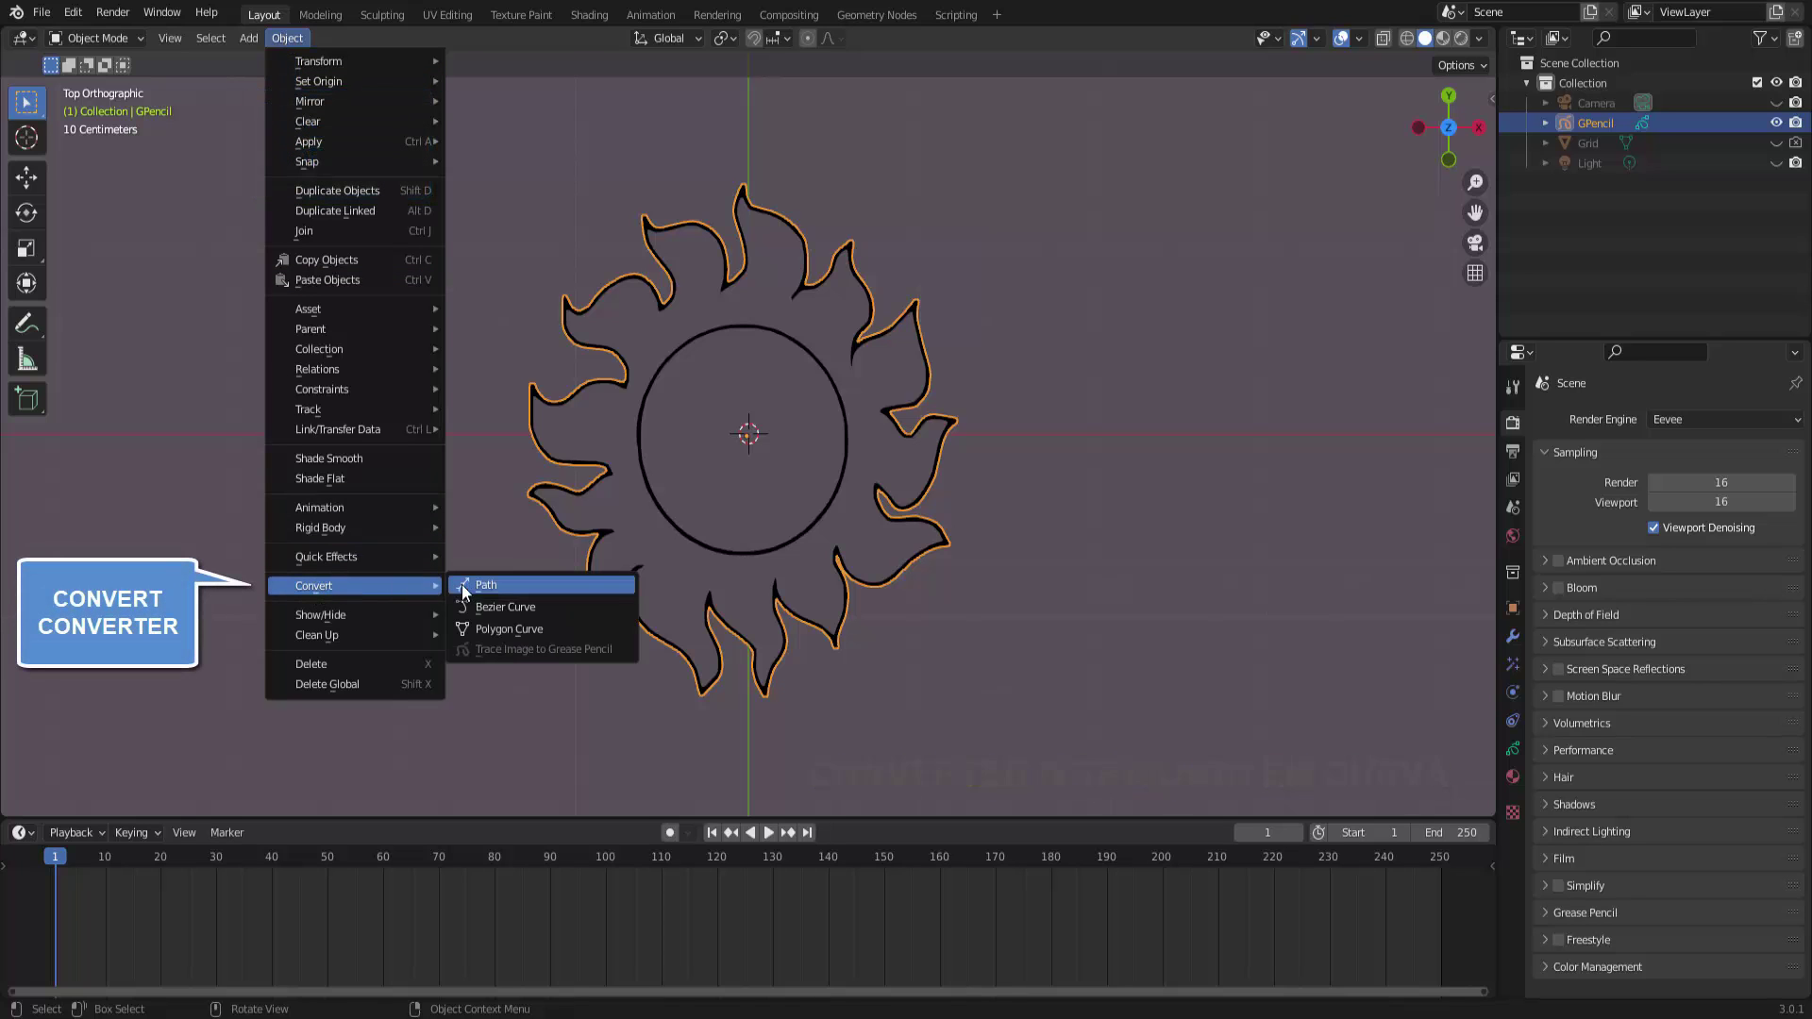
pyautogui.click(514, 609)
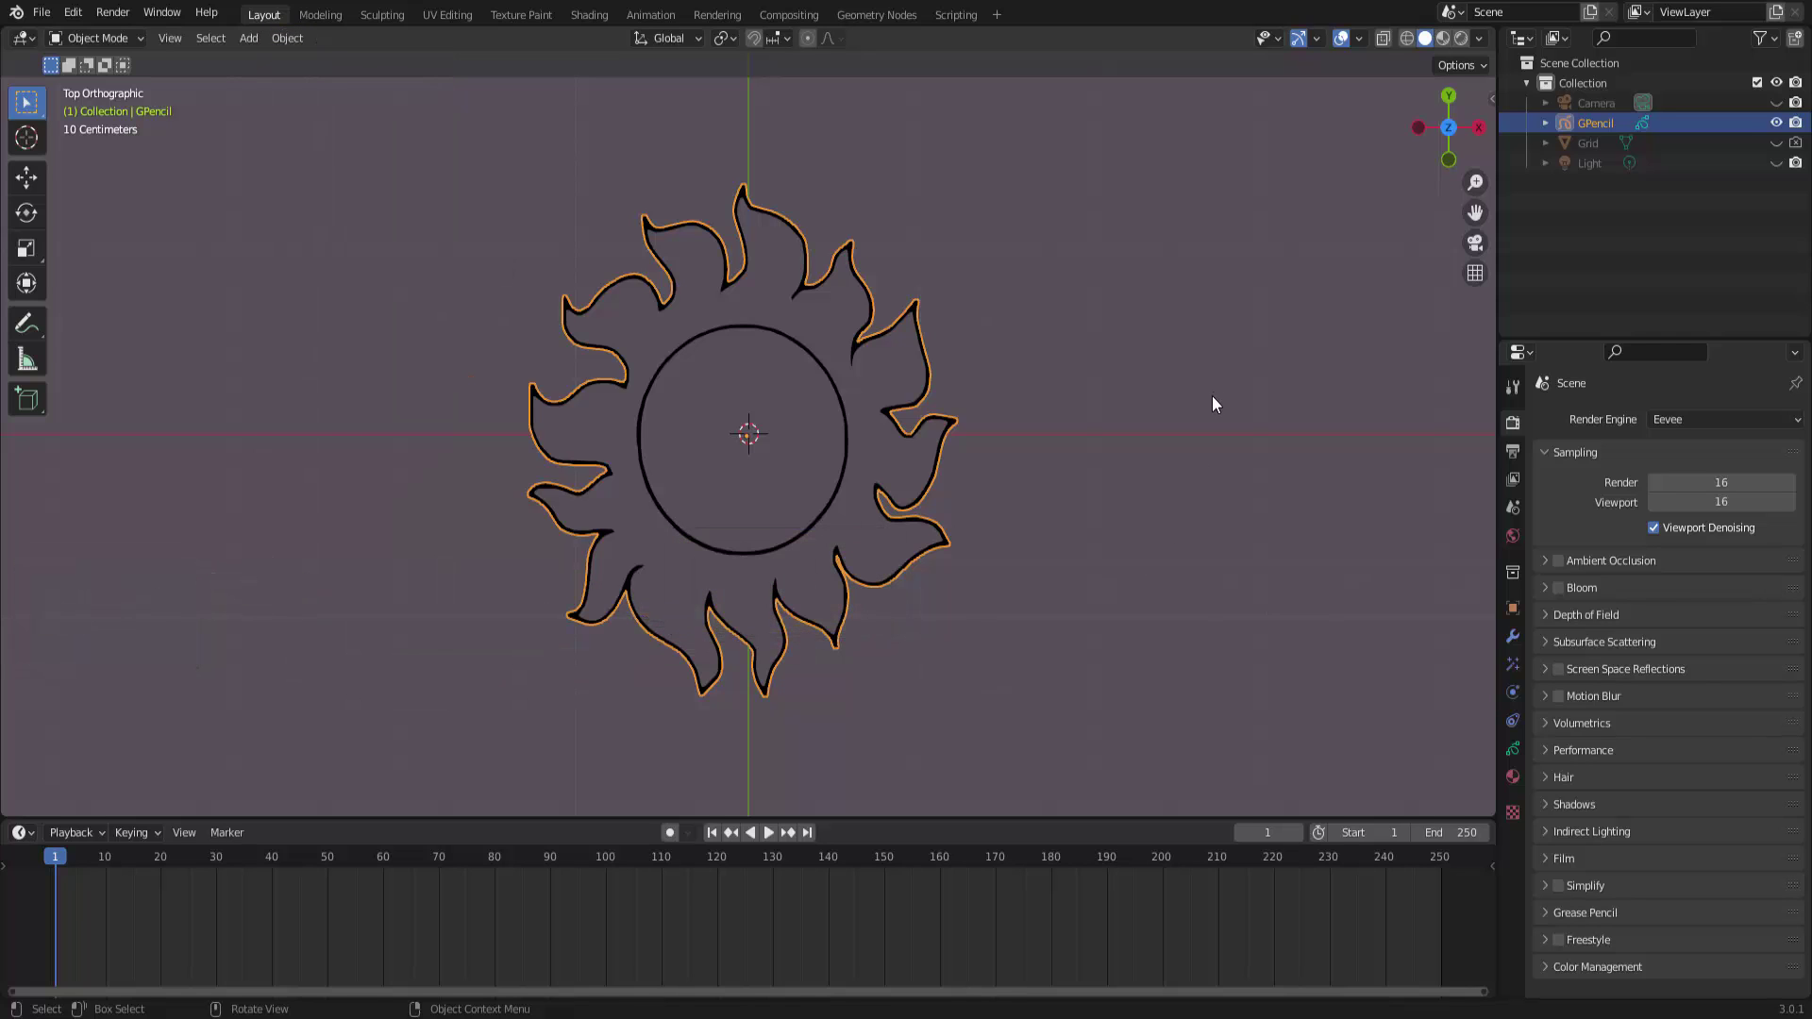
pyautogui.rightClick(1185, 321)
pyautogui.moveTo(1186, 322)
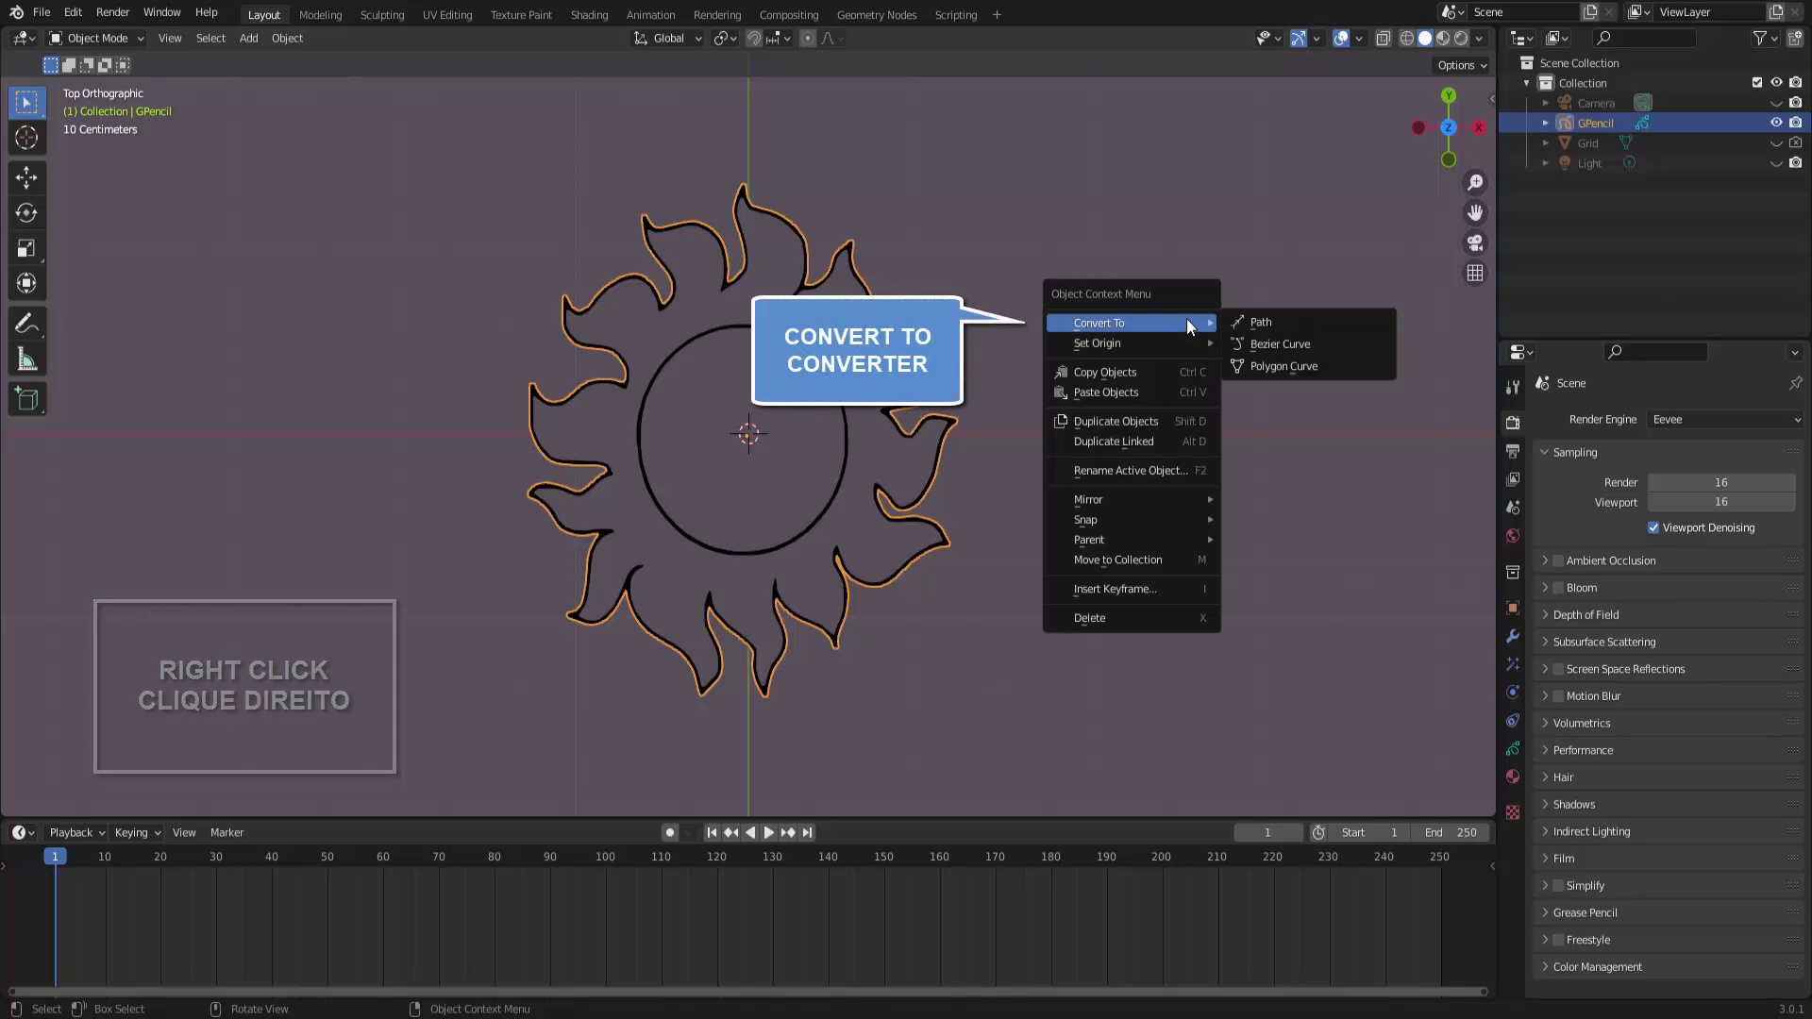
pyautogui.click(1311, 344)
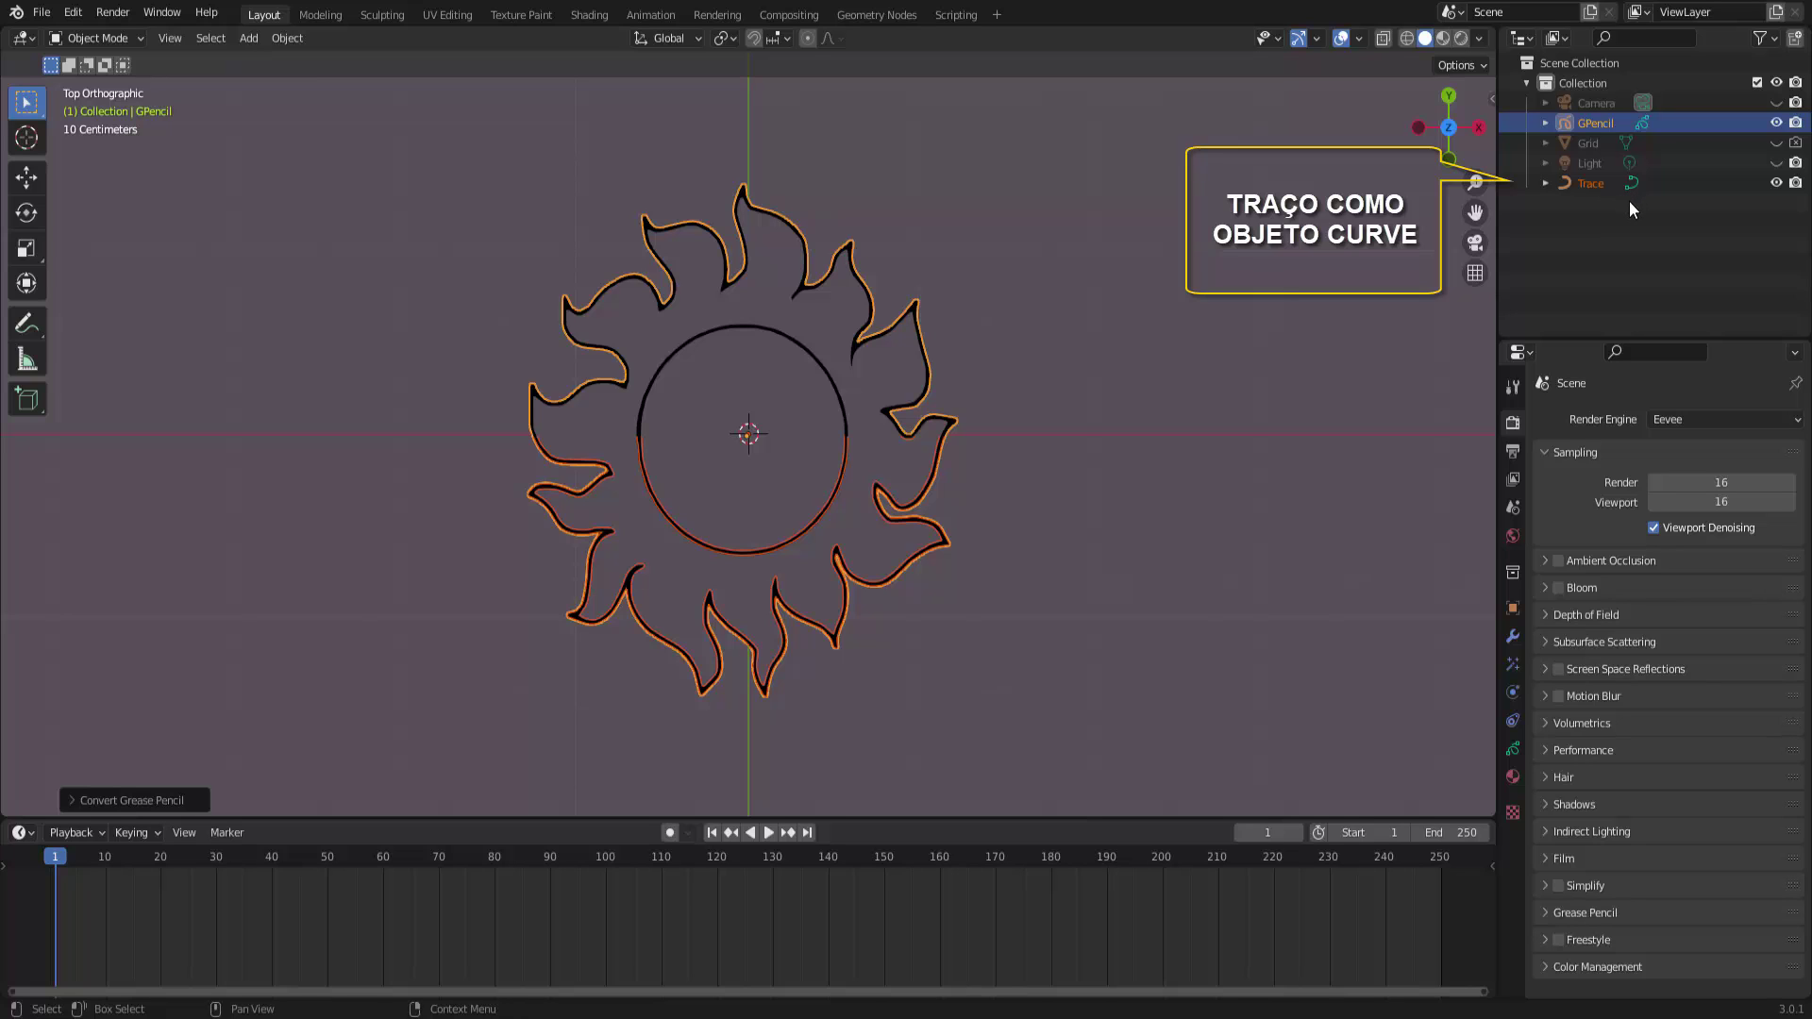
# Step: Delete the original GPencil object, keeping the converted curve
pyautogui.click(1235, 273)
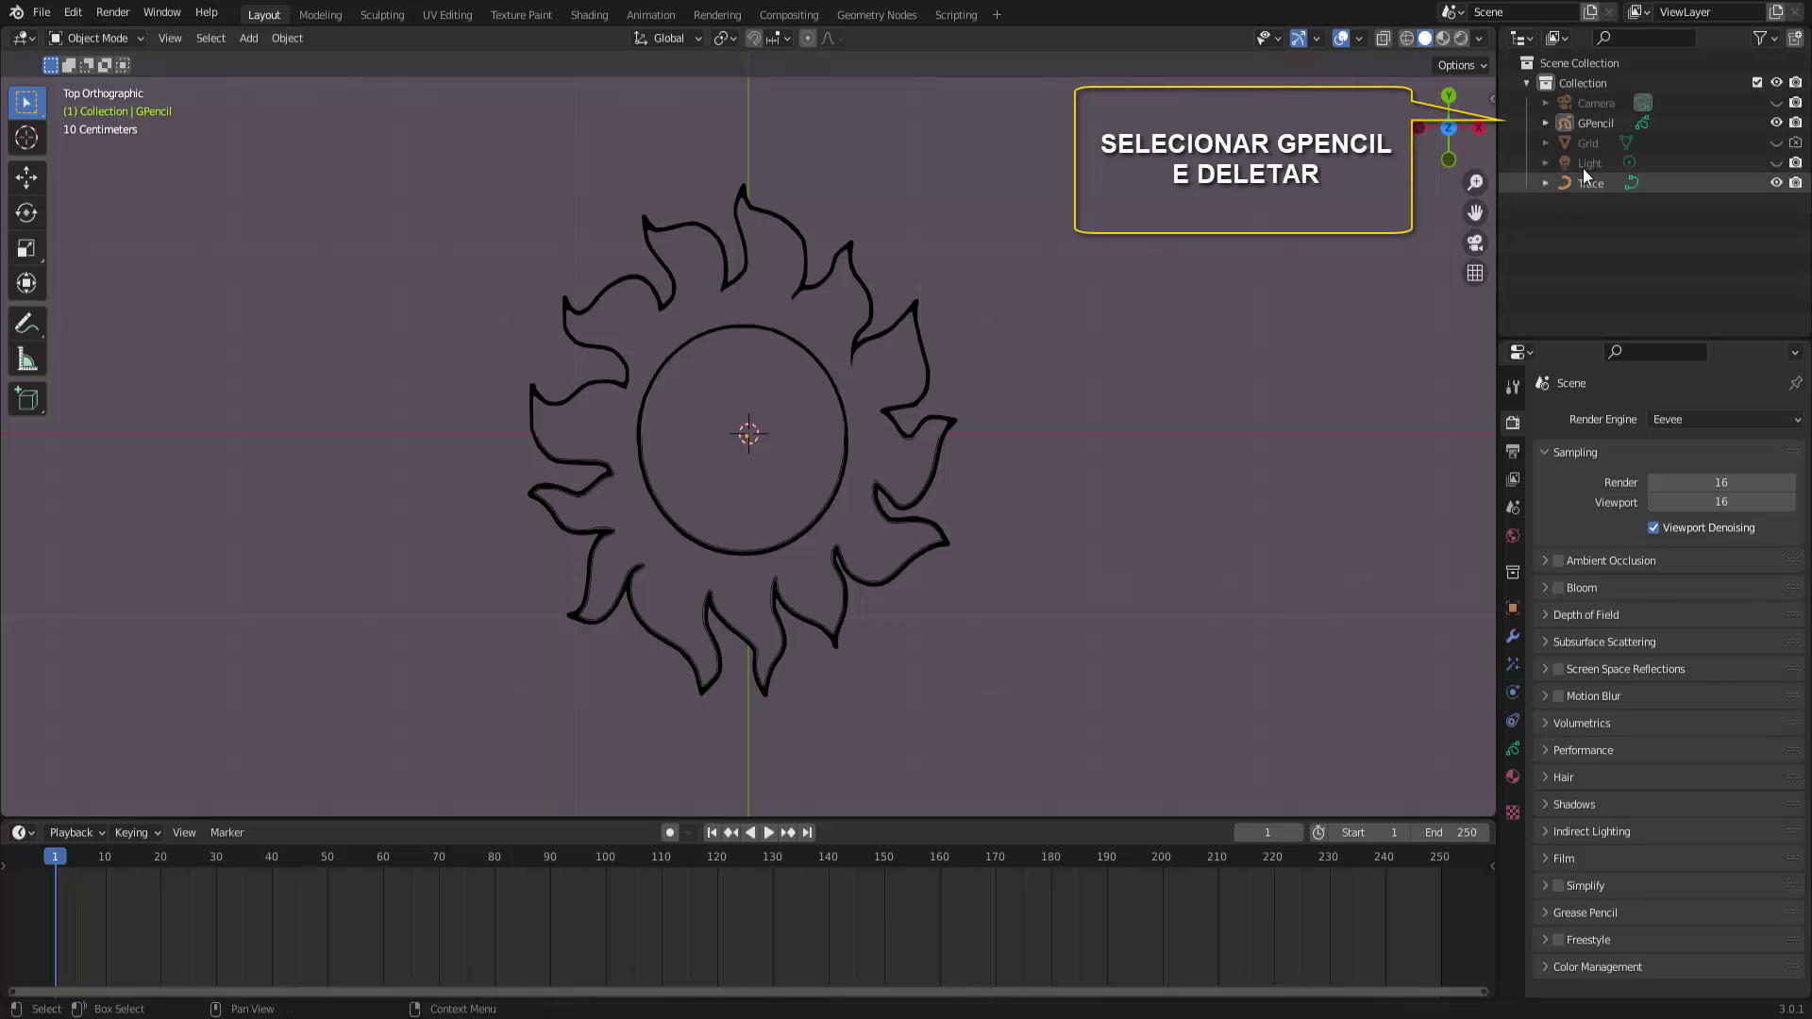
pyautogui.click(1592, 124)
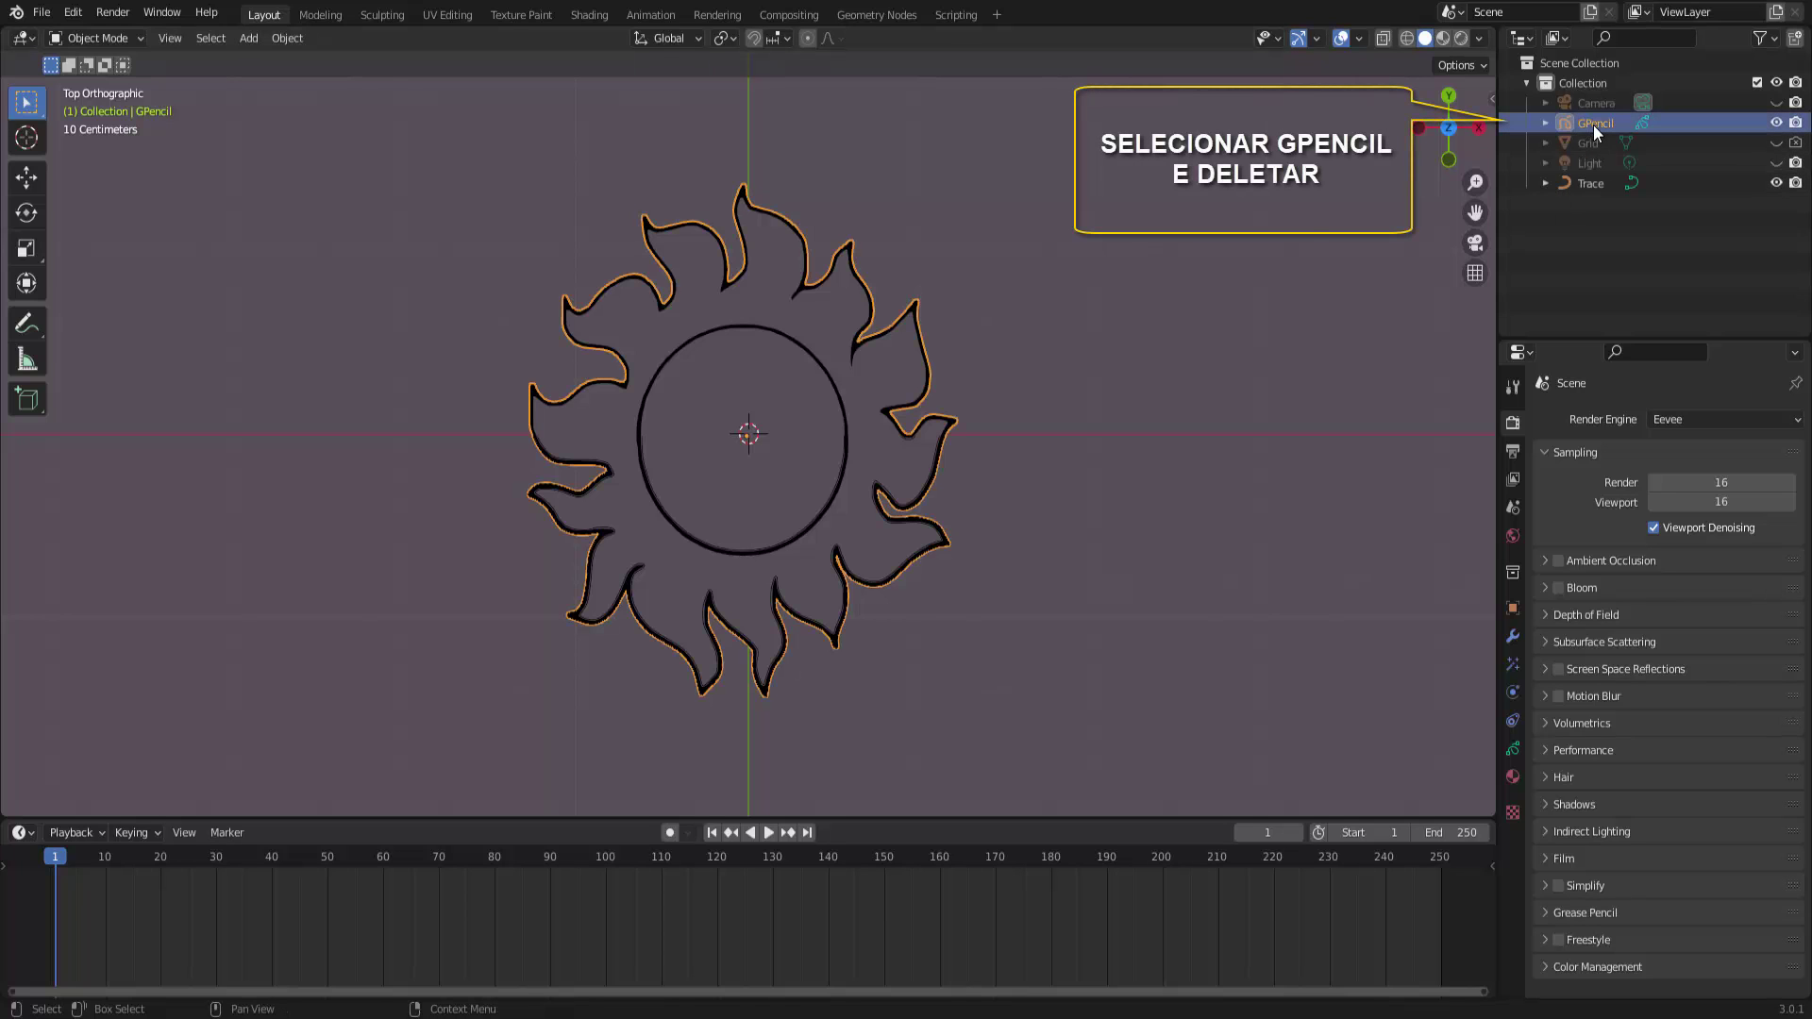
pyautogui.press('x')
pyautogui.click(1310, 236)
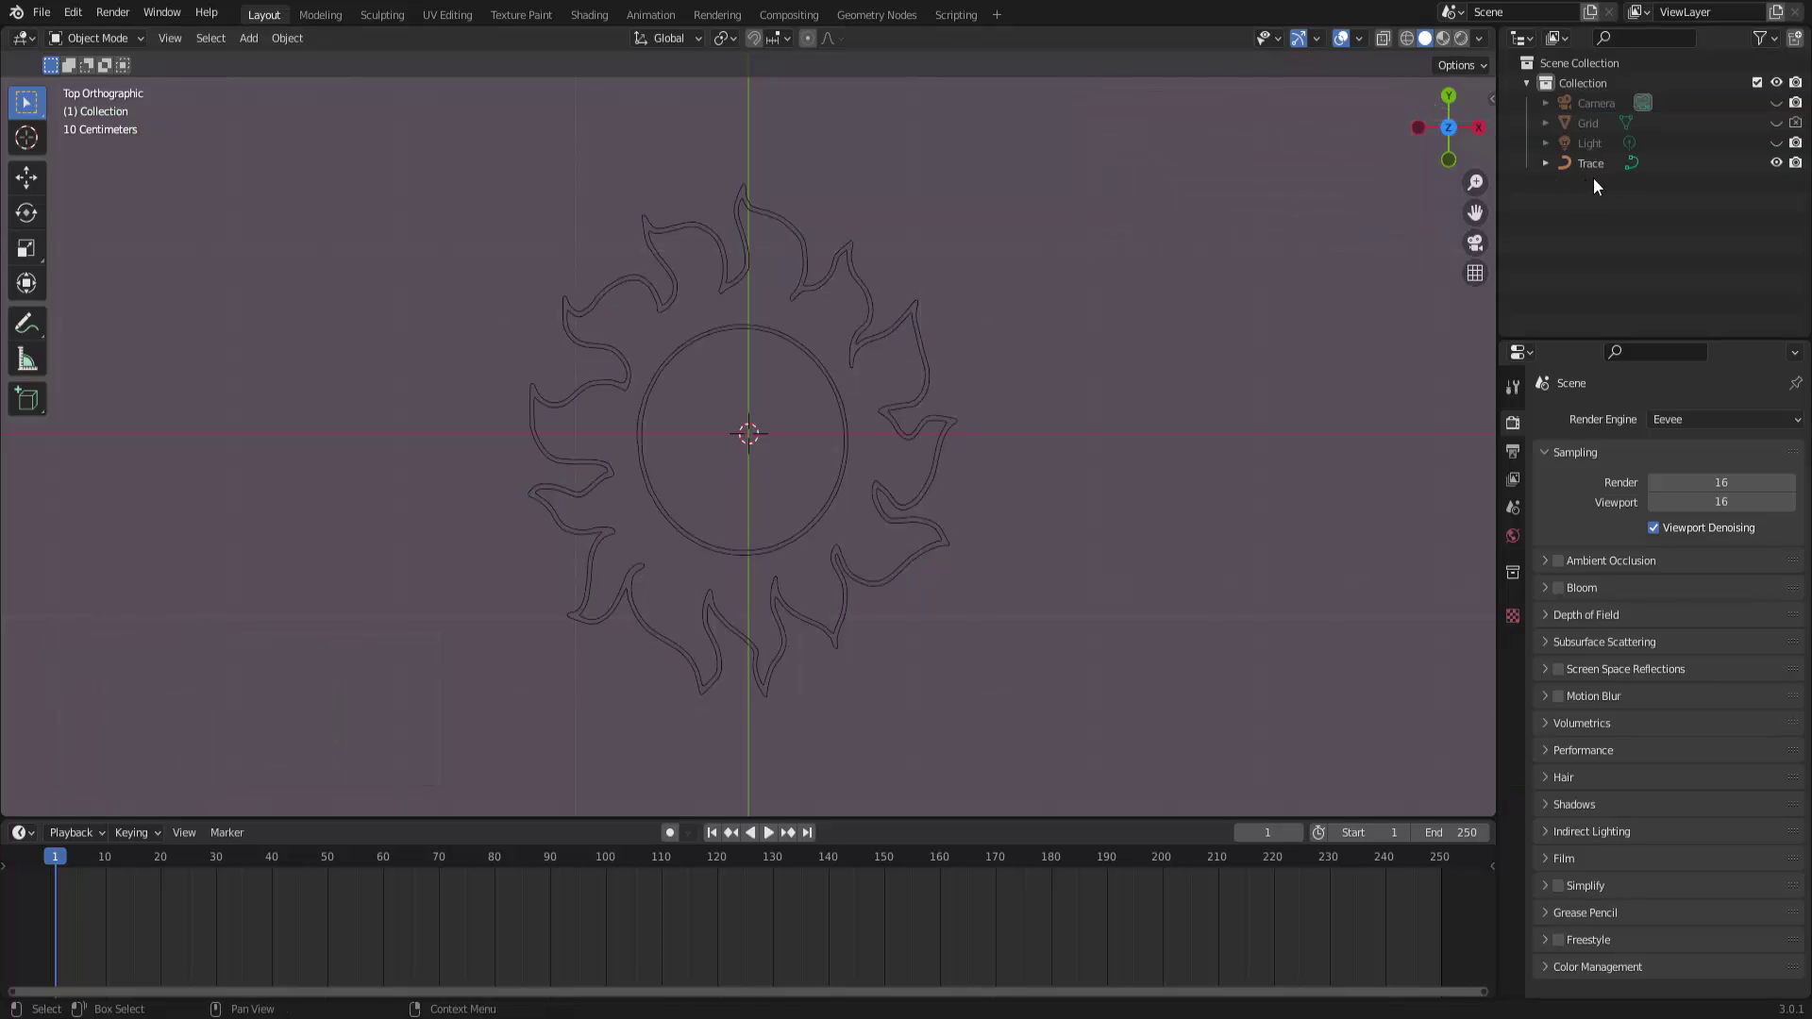
# Step: Convert the Trace curve of the sun to a mesh
pyautogui.click(872, 302)
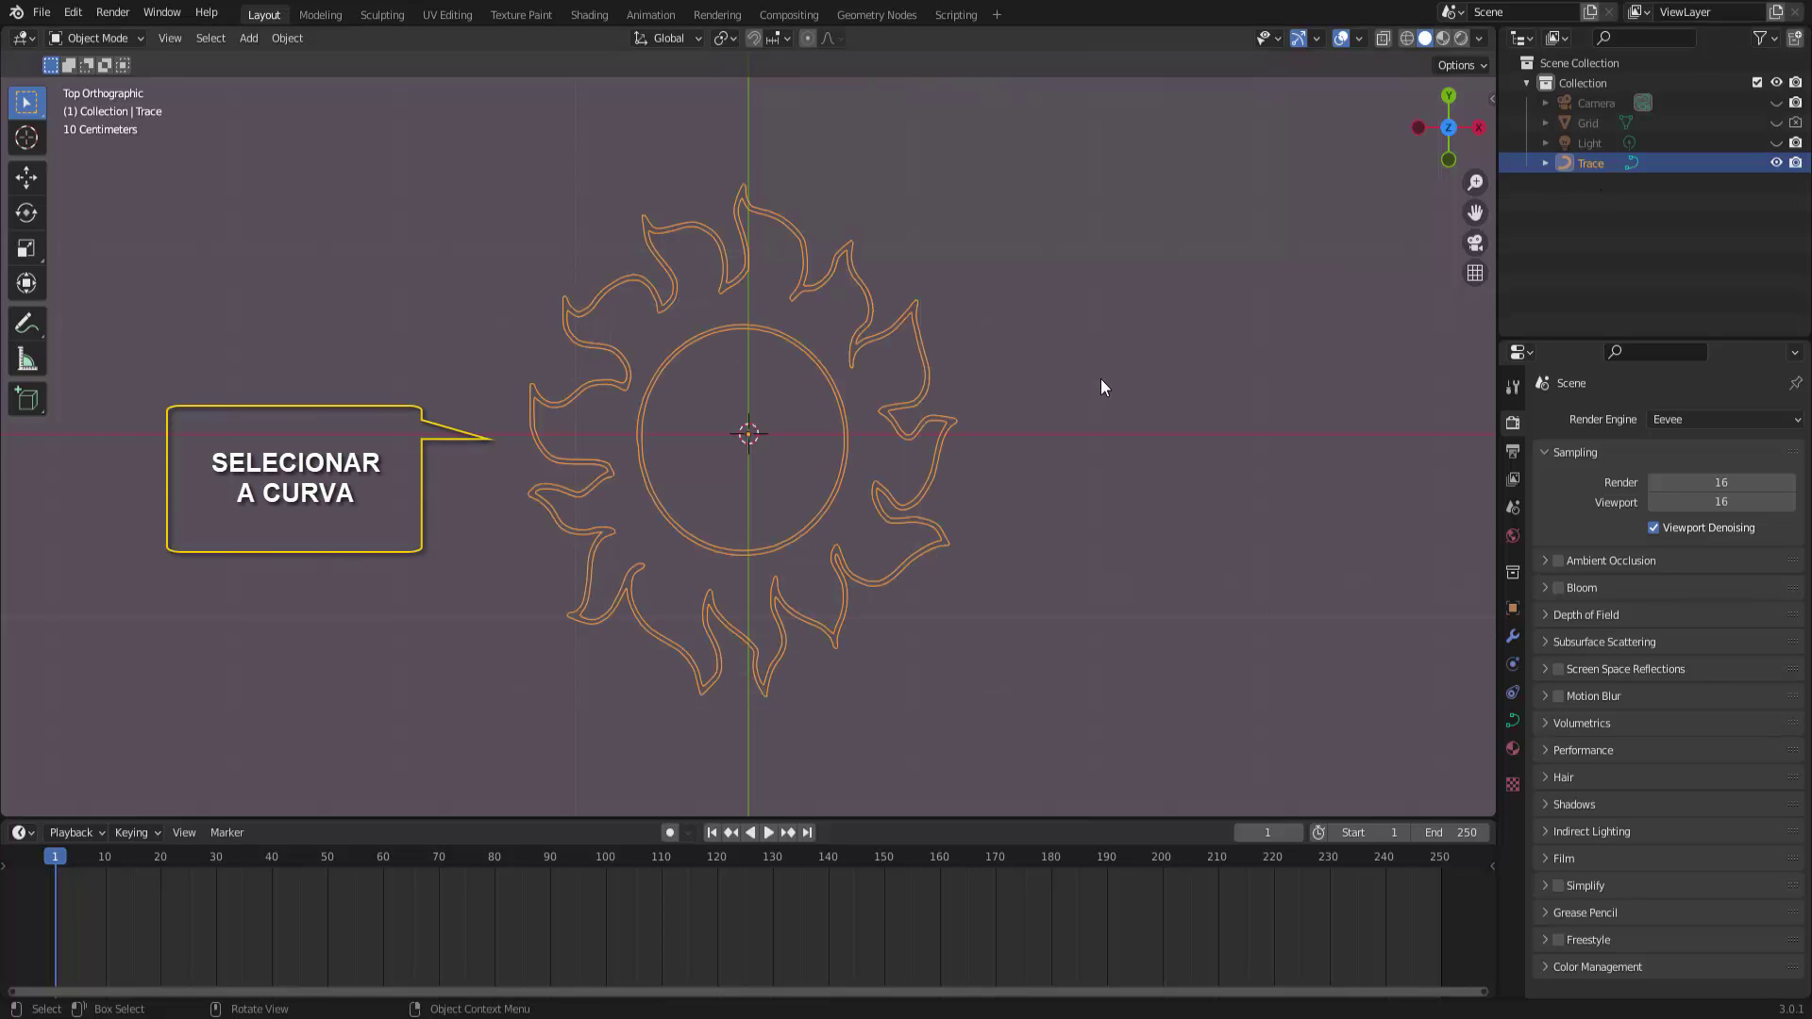
pyautogui.click(1445, 101)
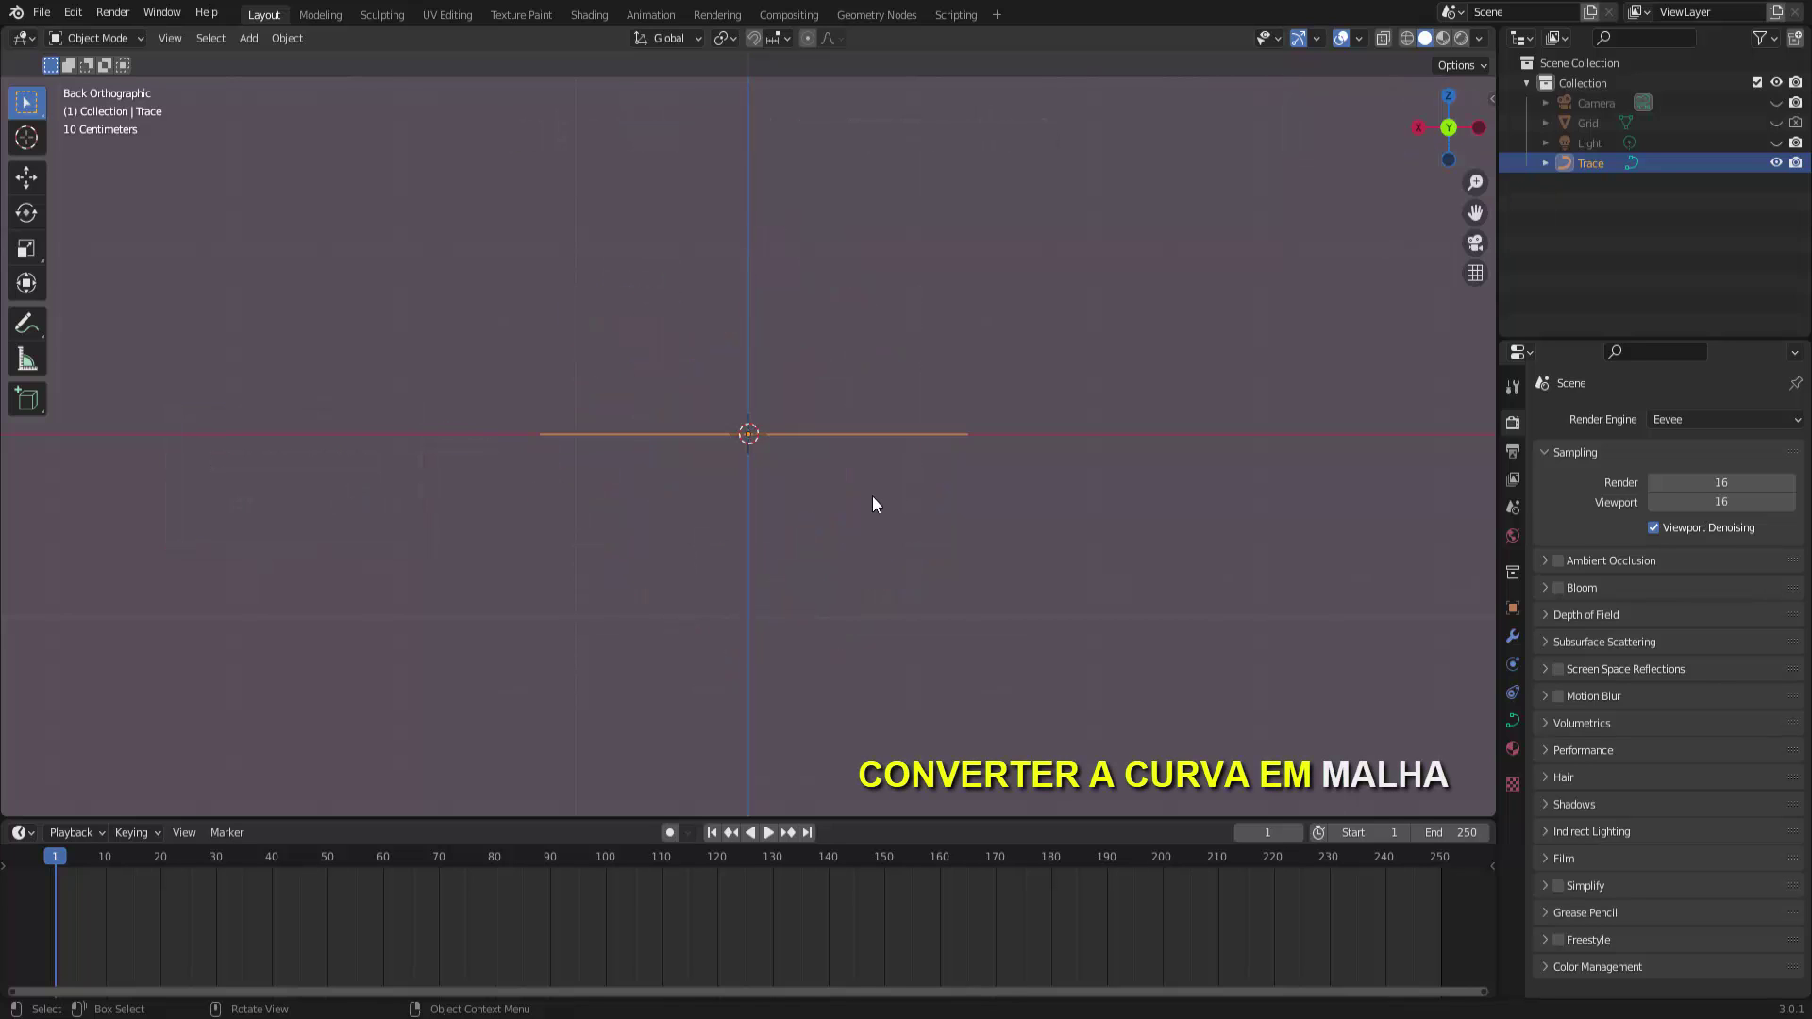
pyautogui.click(292, 39)
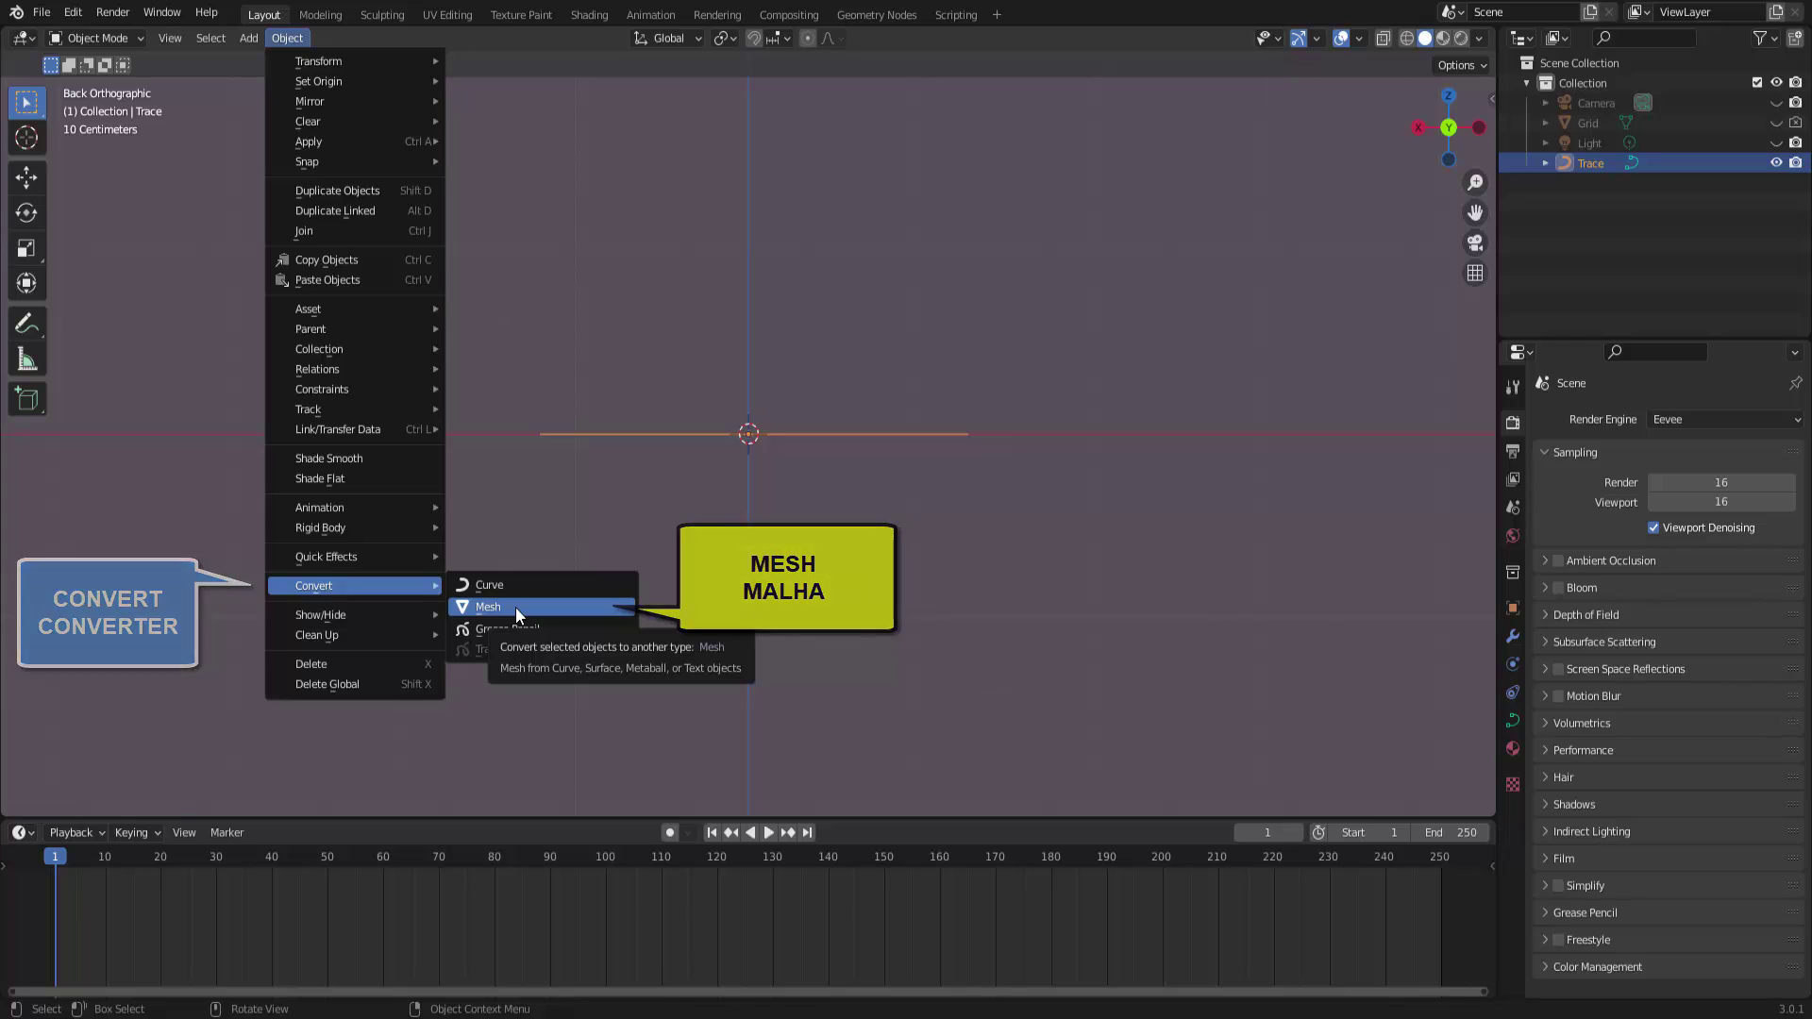
pyautogui.rightClick(1207, 308)
pyautogui.moveTo(1204, 309)
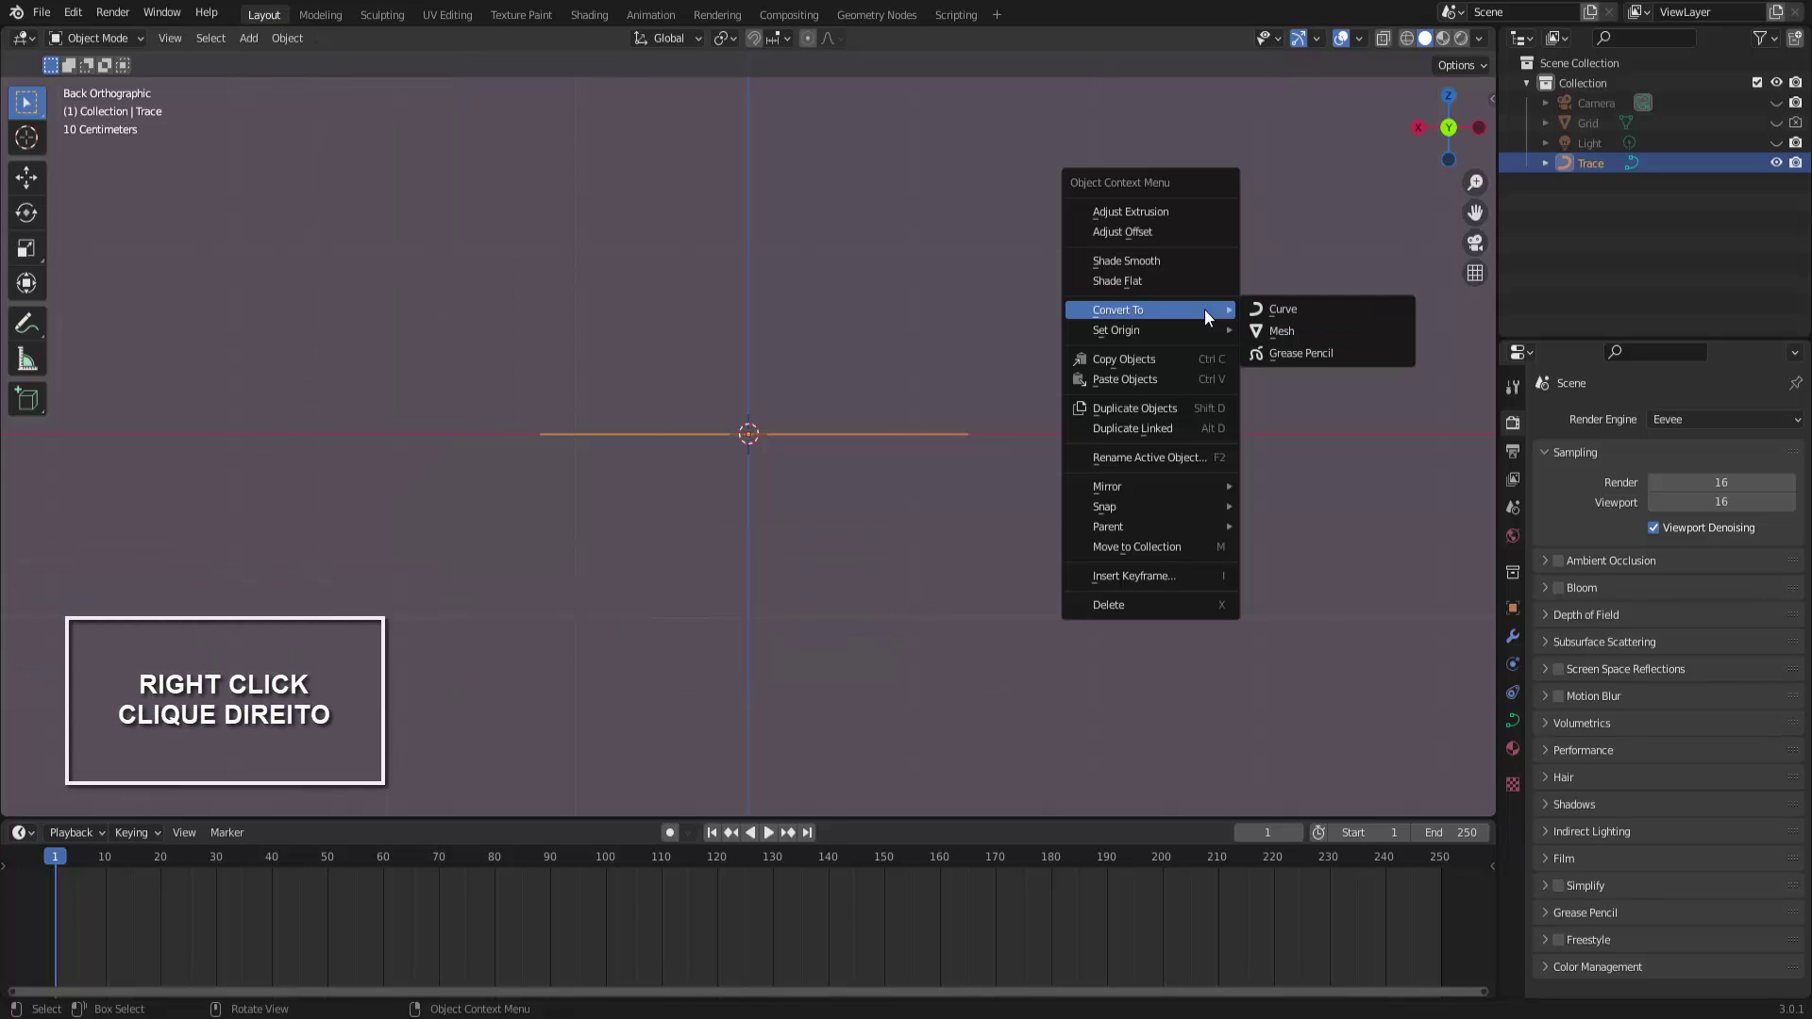
pyautogui.click(1275, 329)
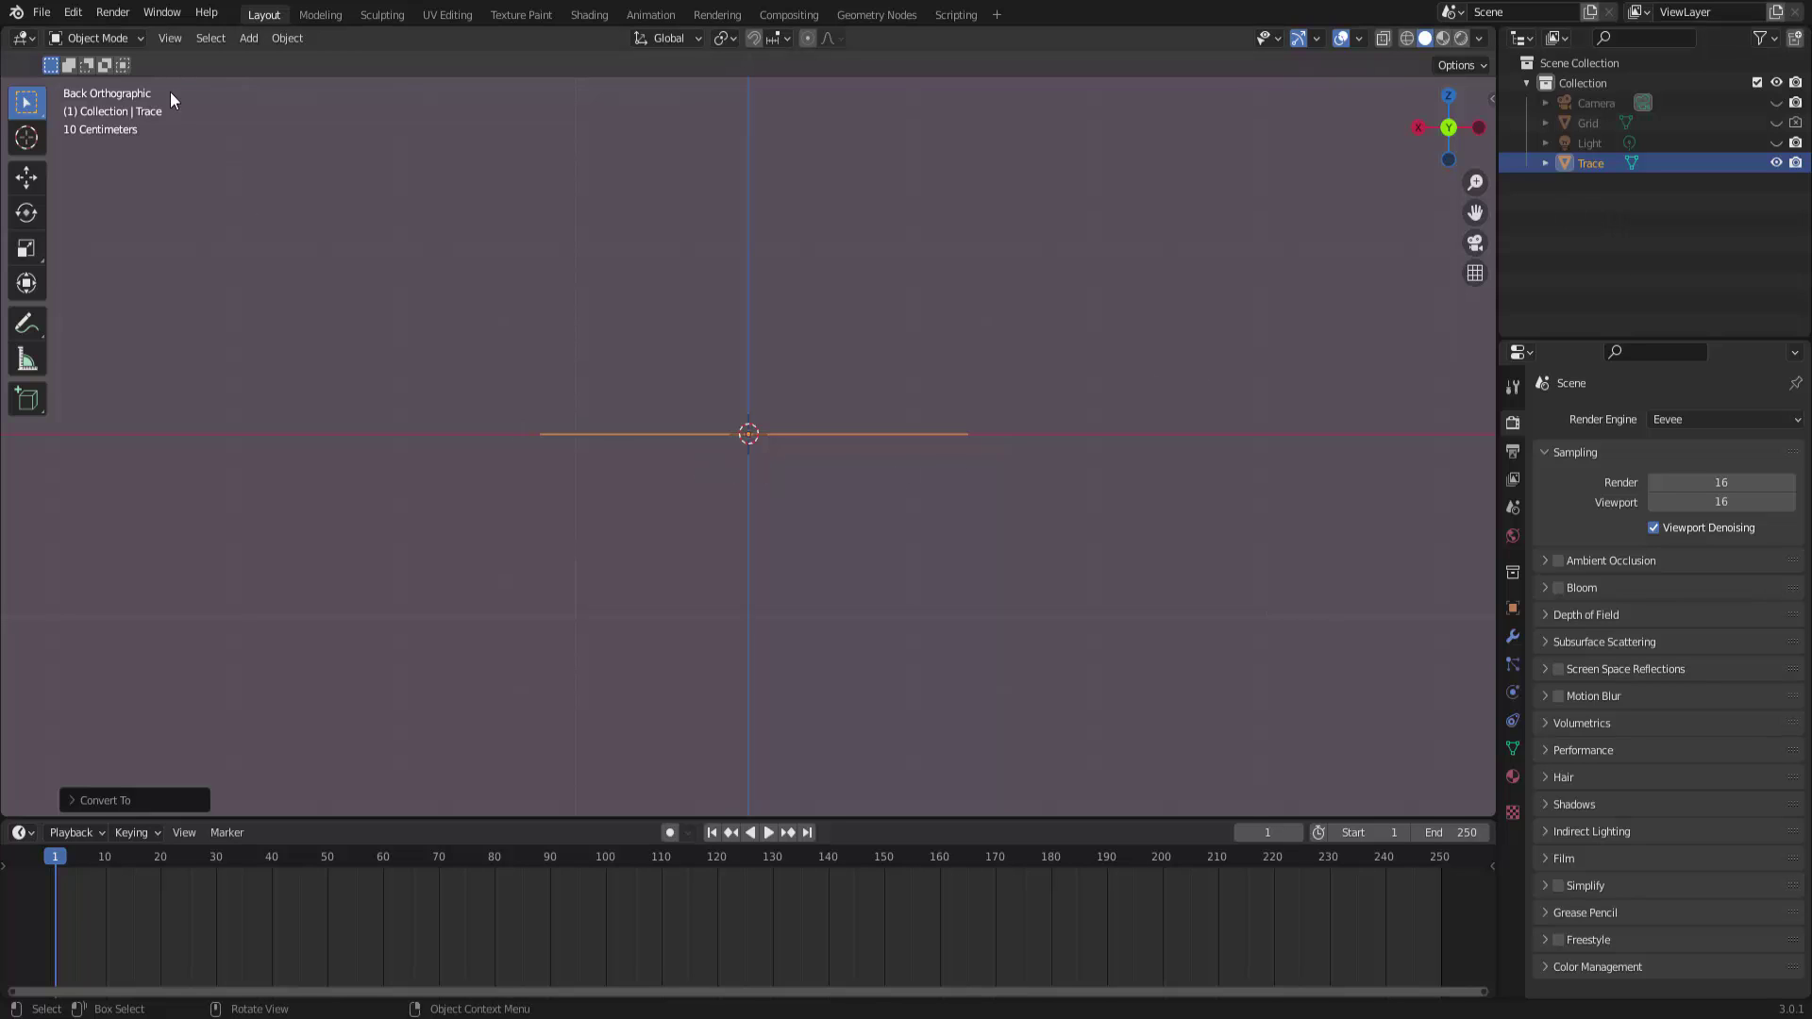
# Step: Extrude all of the sun mesh's geometry upward about 0.2 m along global Z, and return to Object Mode
pyautogui.click(128, 40)
pyautogui.click(120, 81)
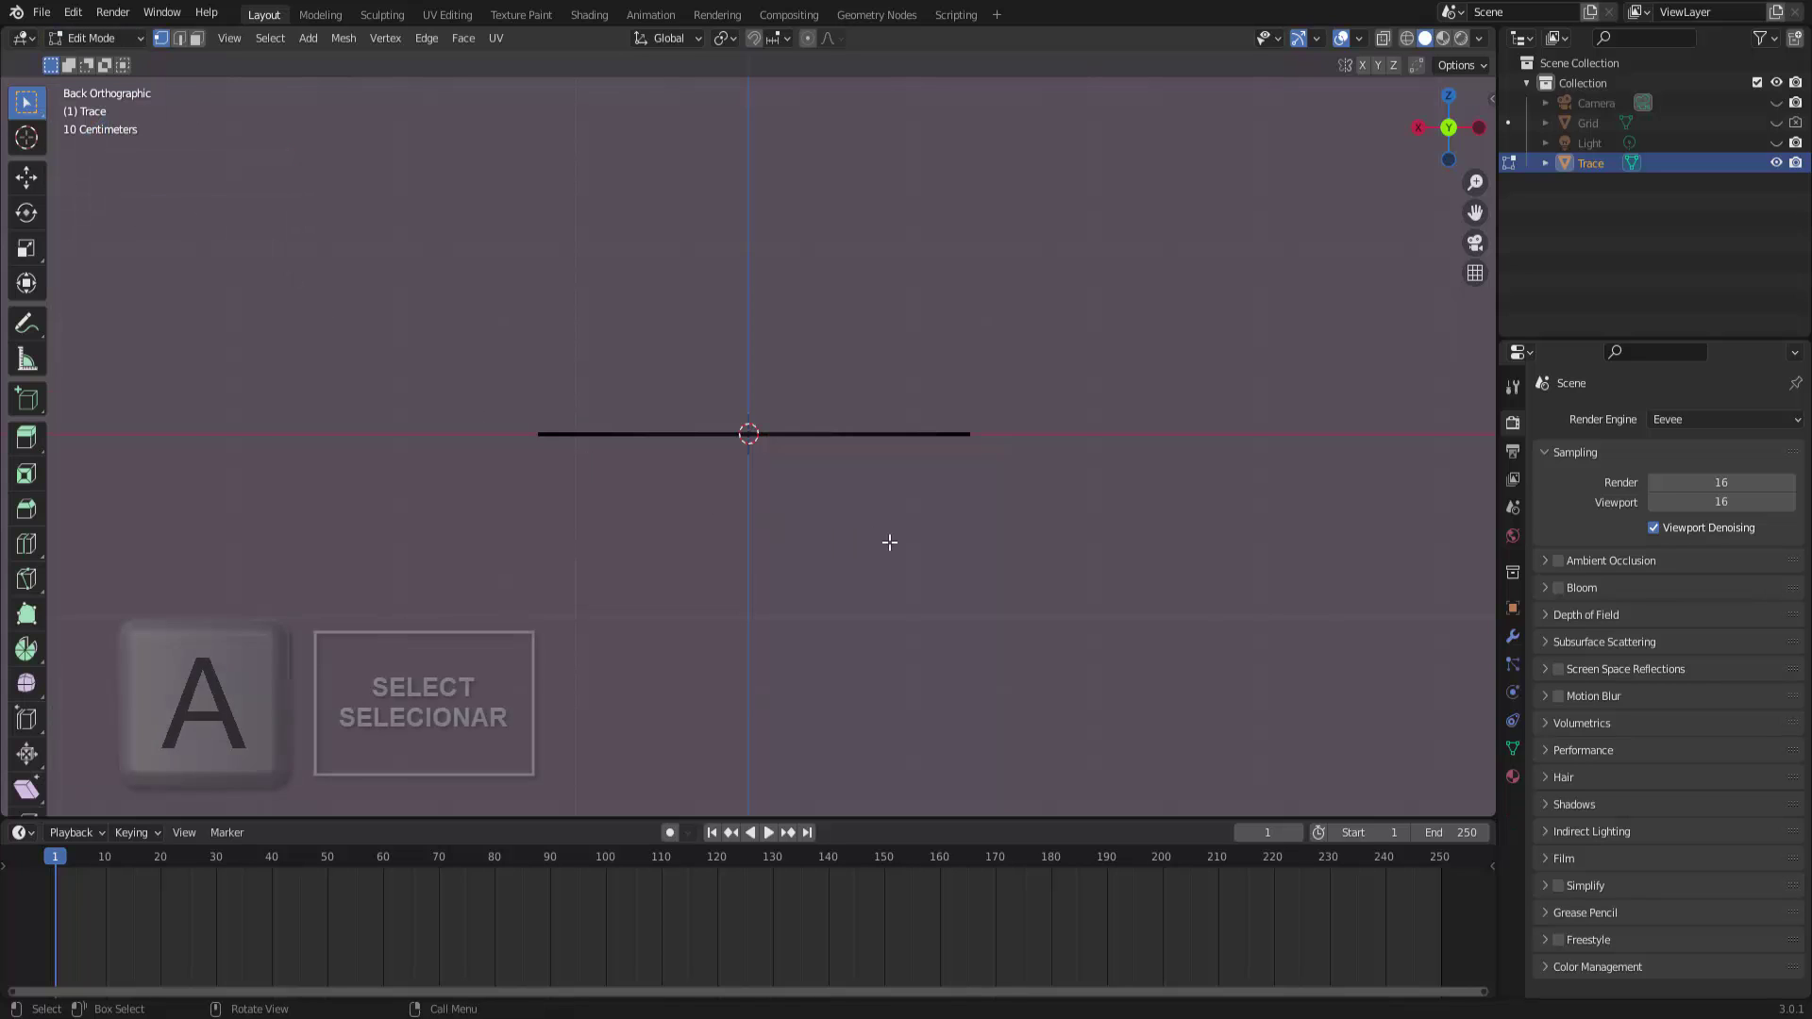
pyautogui.press('a')
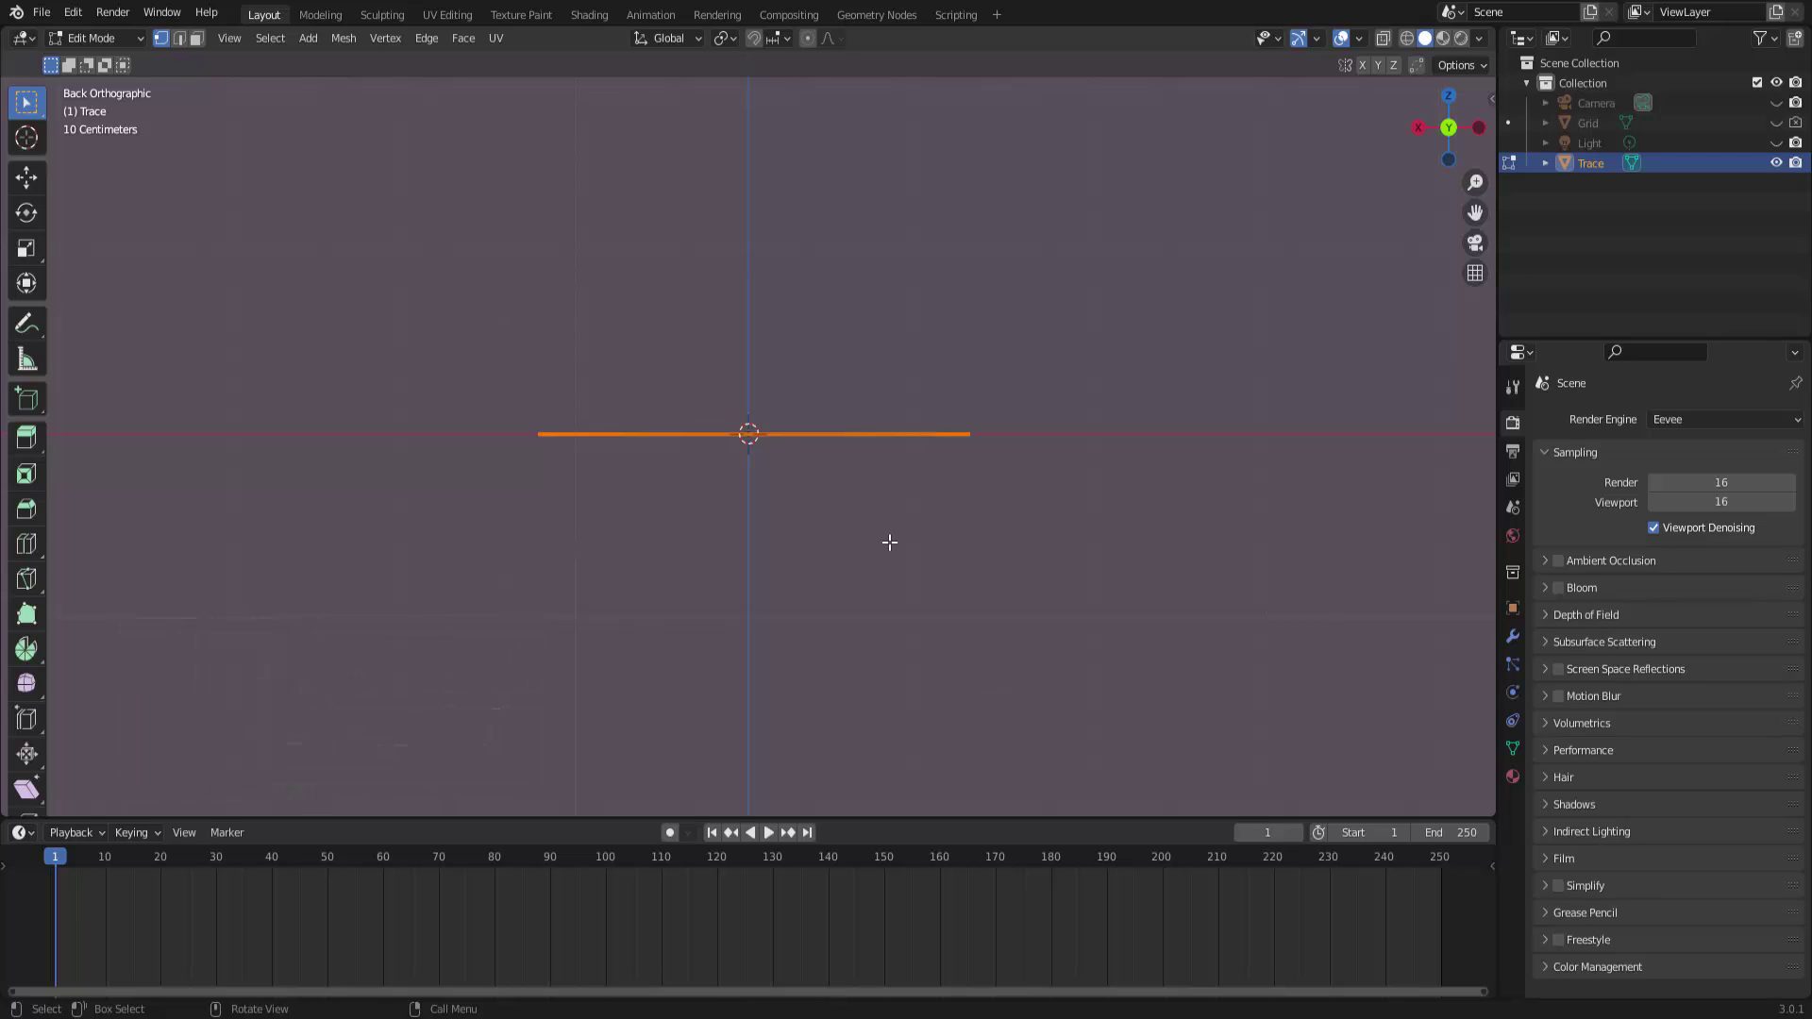
pyautogui.press('e')
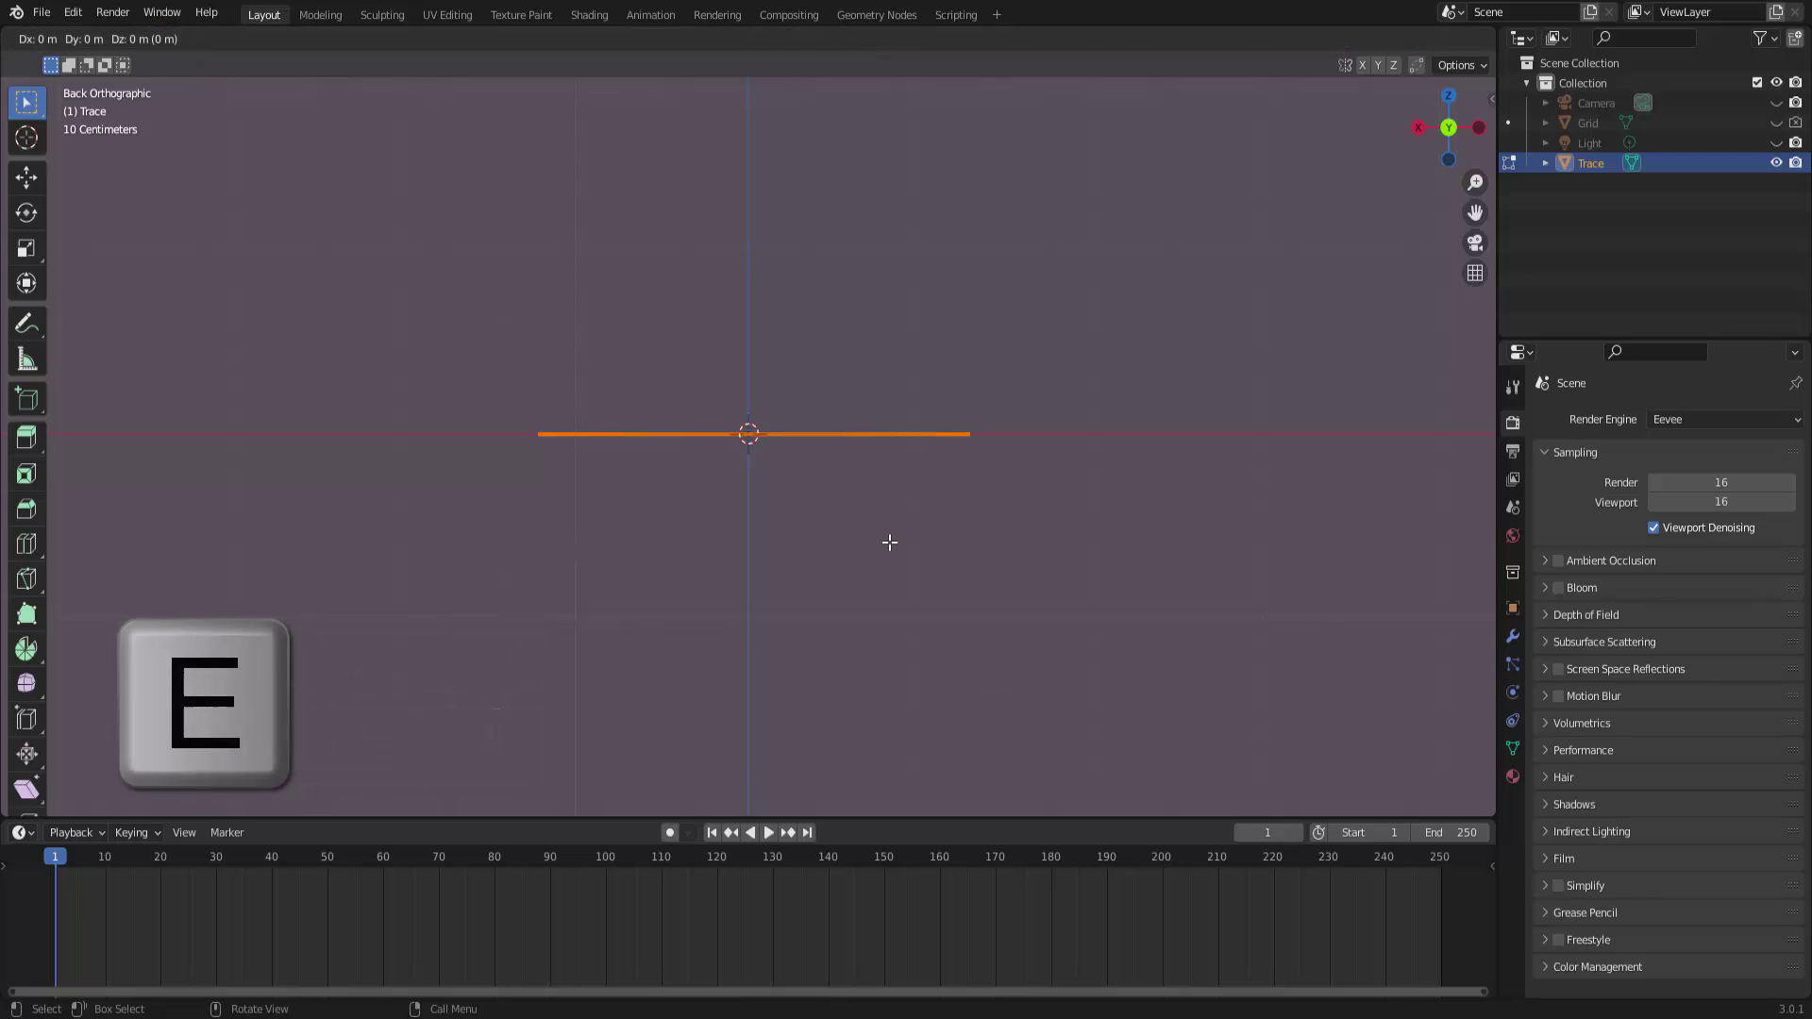
pyautogui.press('z')
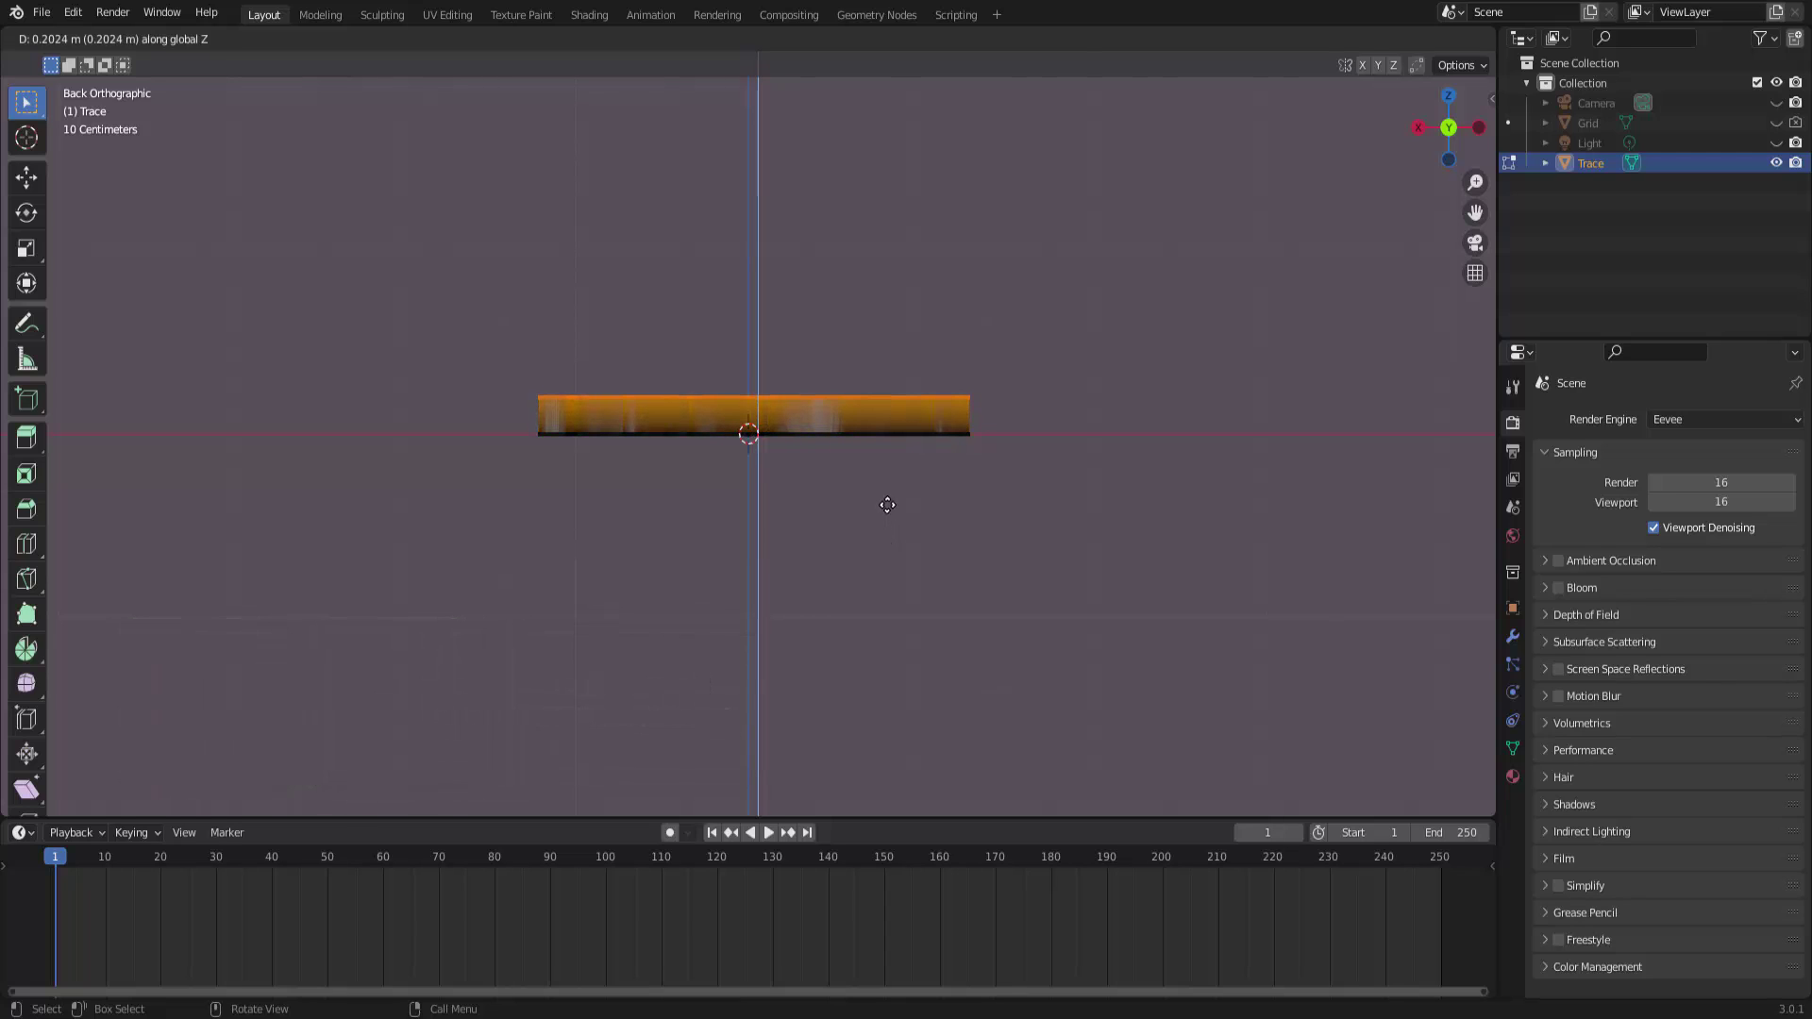
pyautogui.click(887, 504)
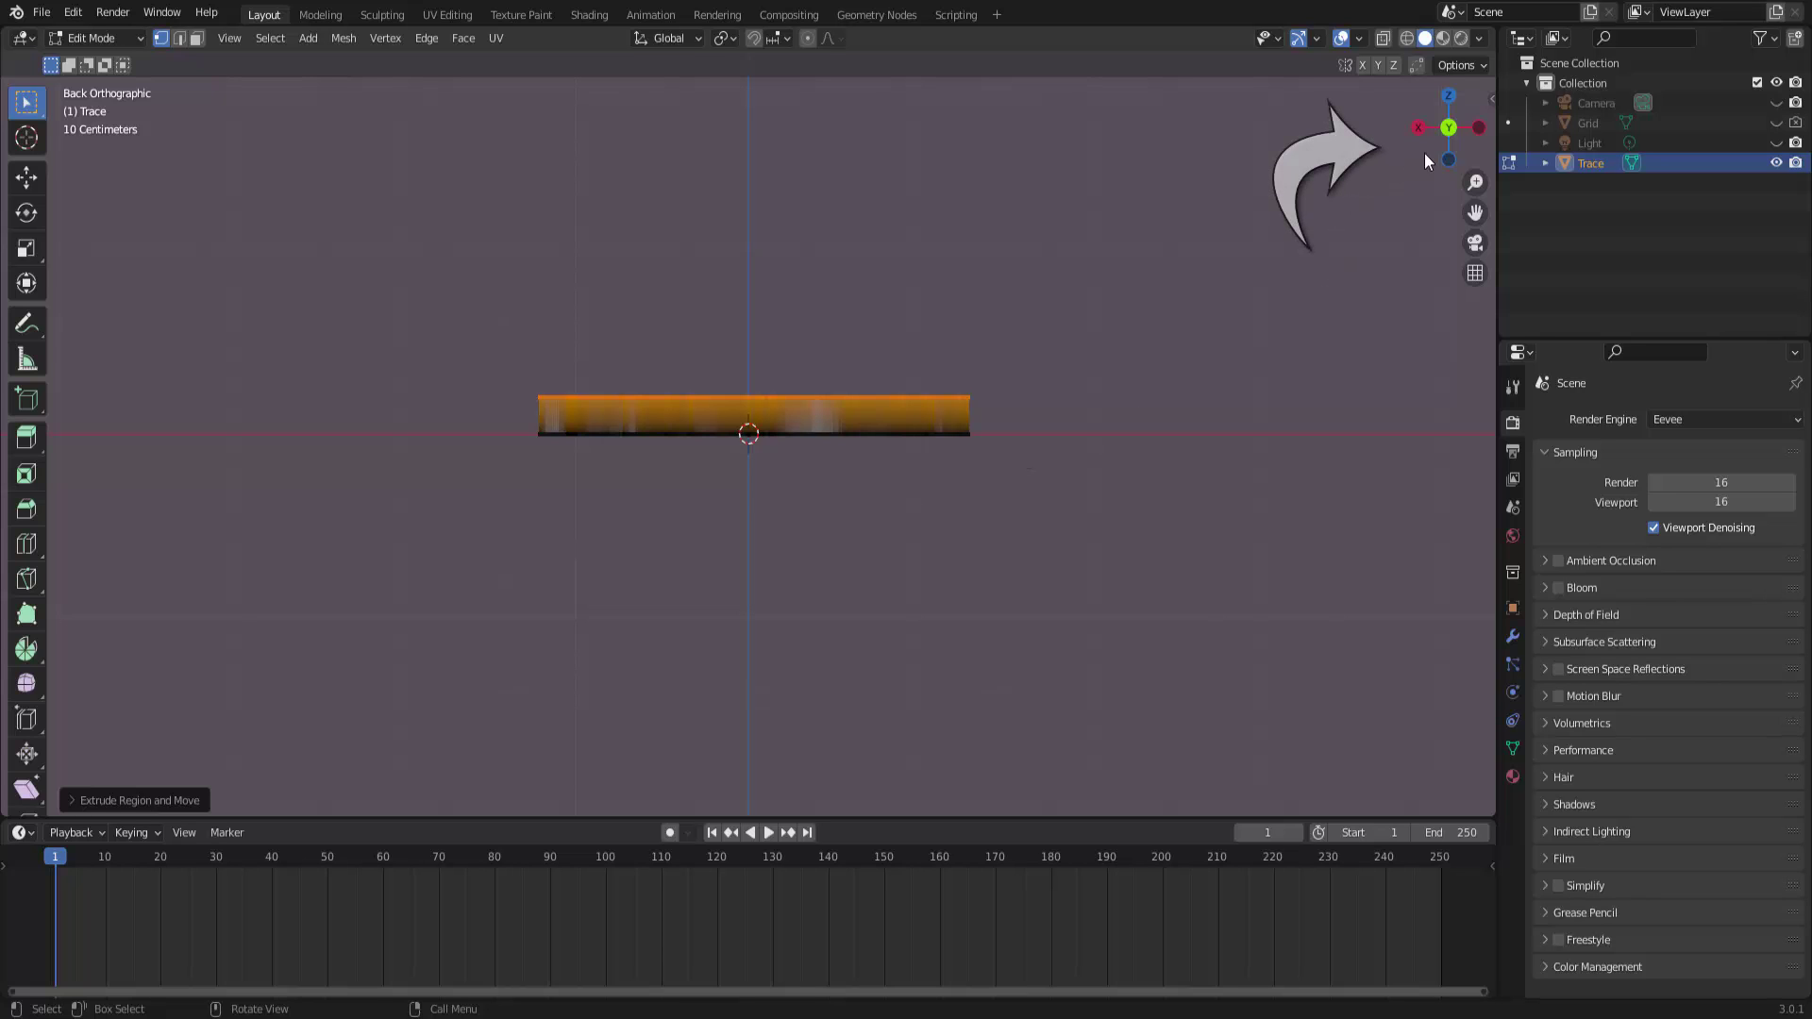
pyautogui.moveTo(1445, 132); pyautogui.dragTo(1445, 212)
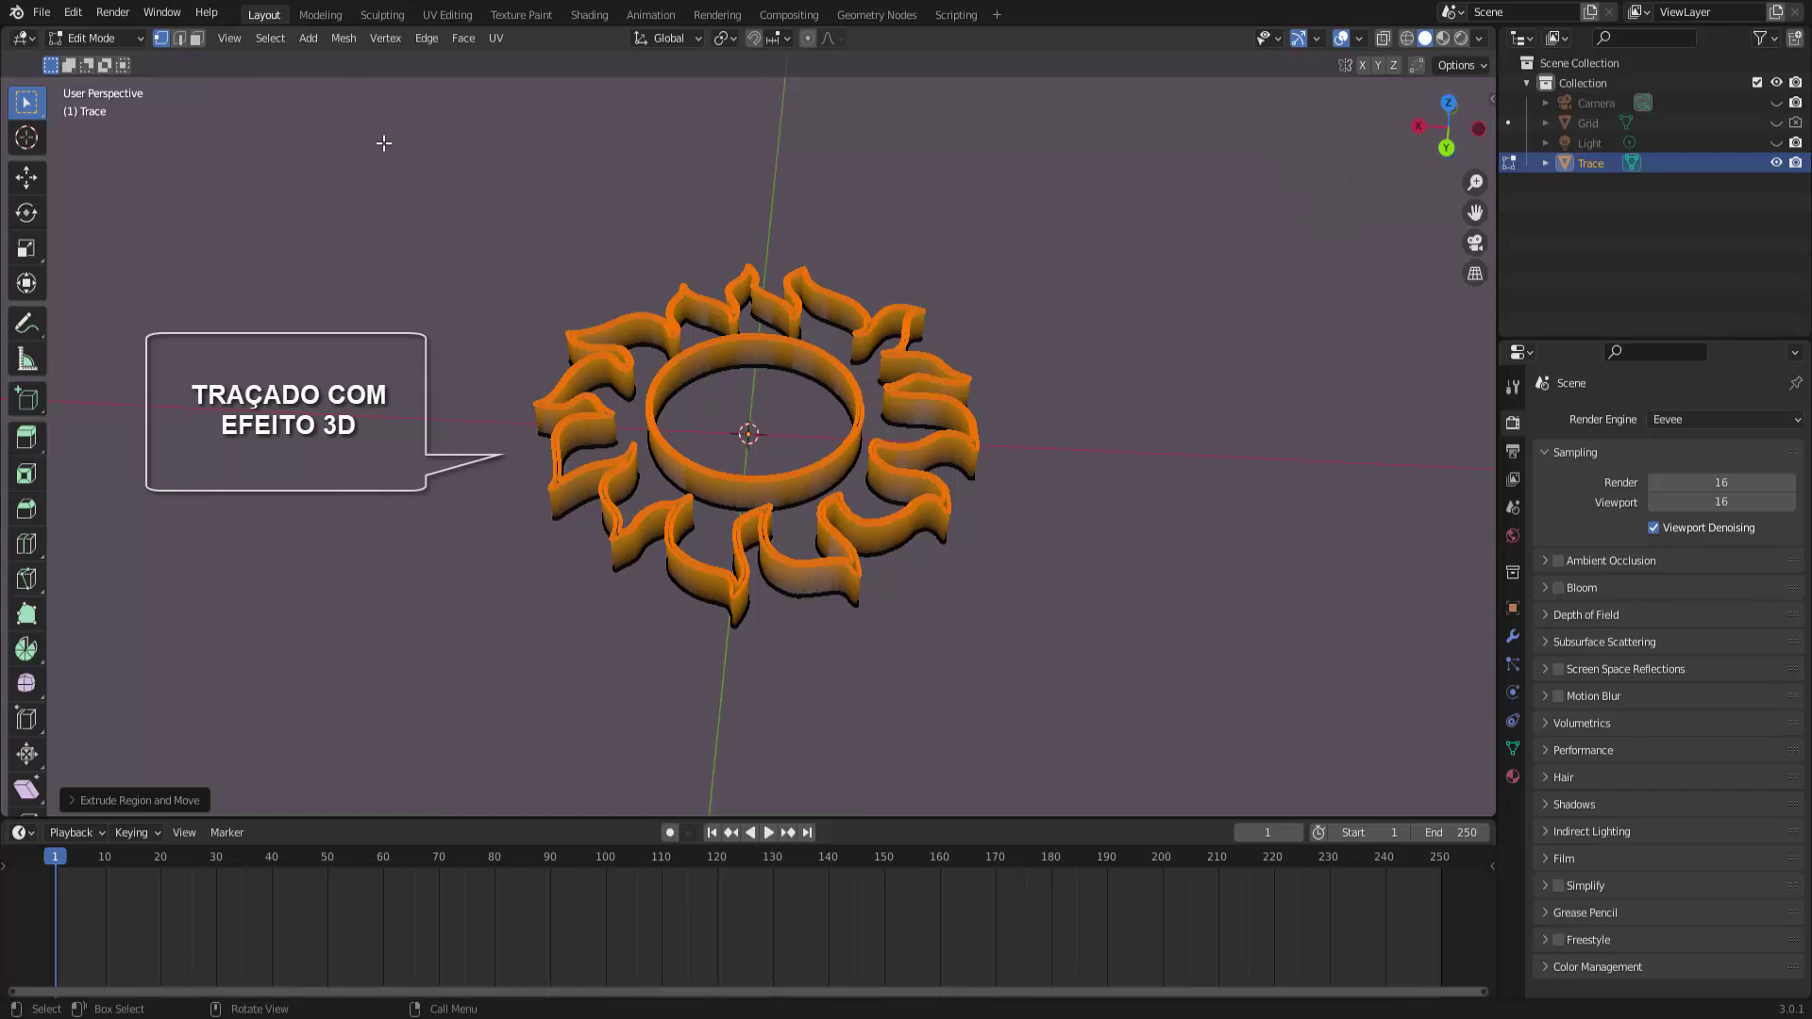
pyautogui.click(94, 40)
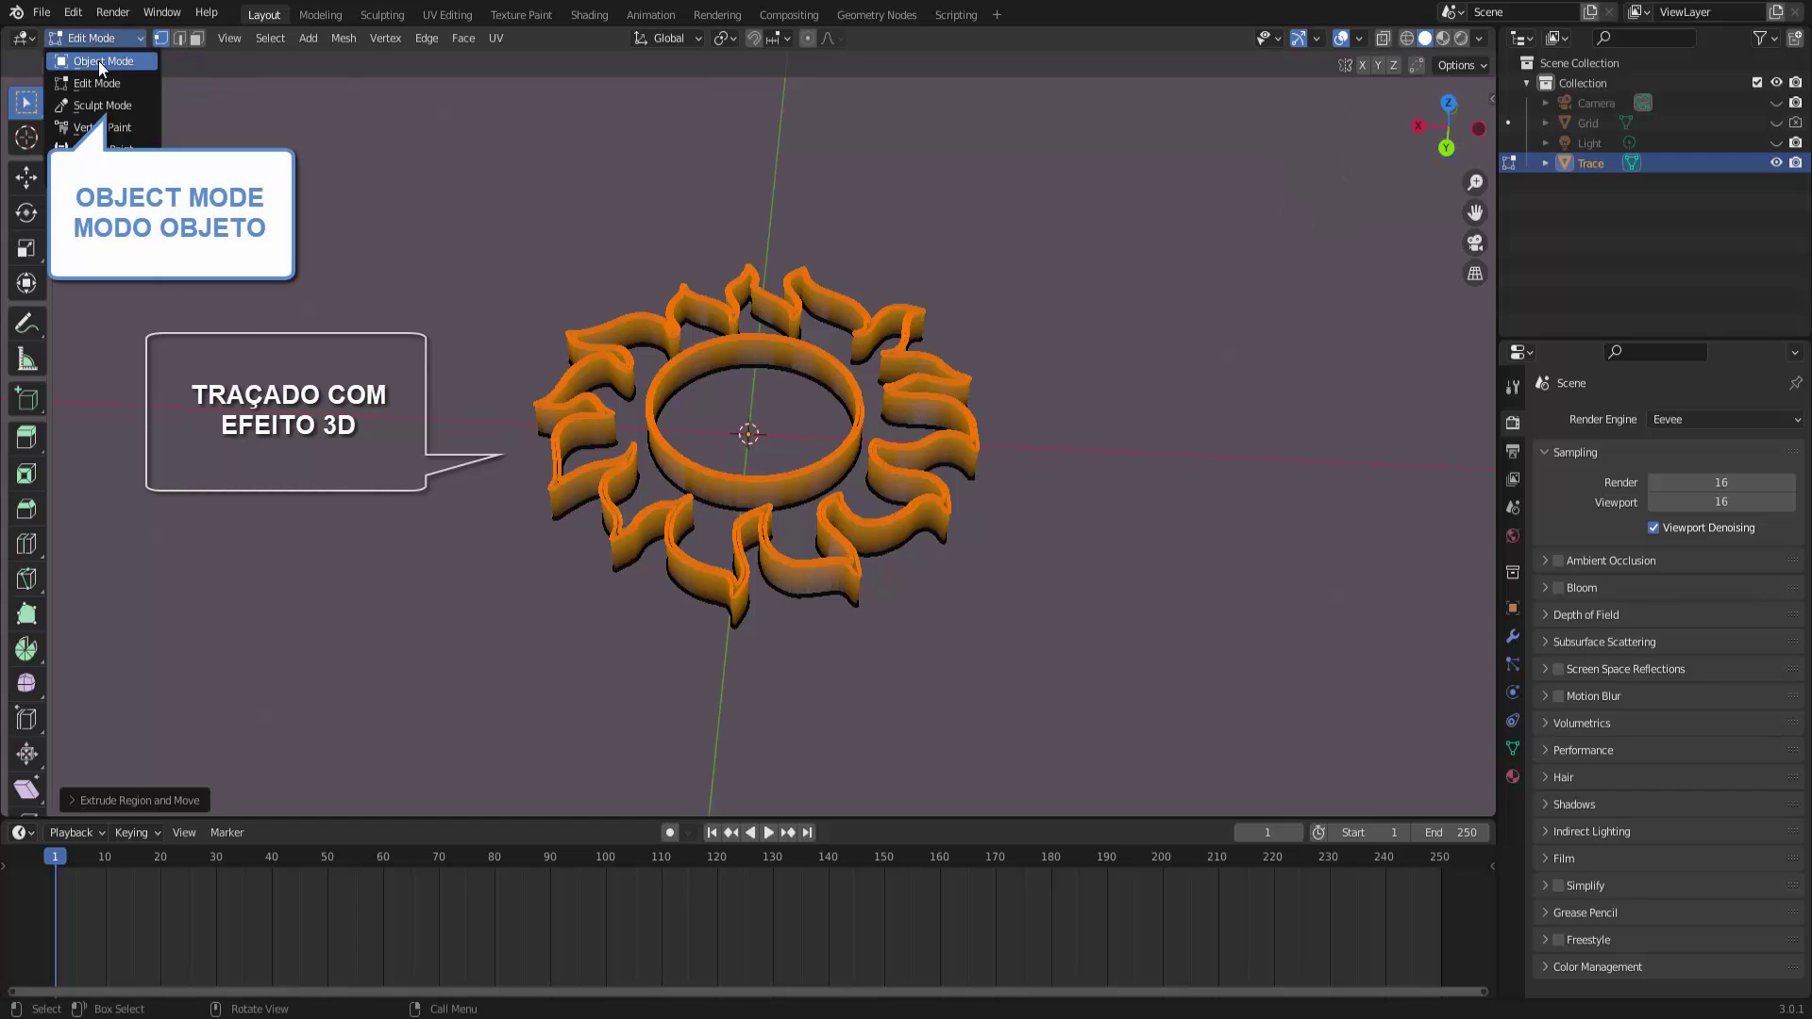
pyautogui.click(99, 60)
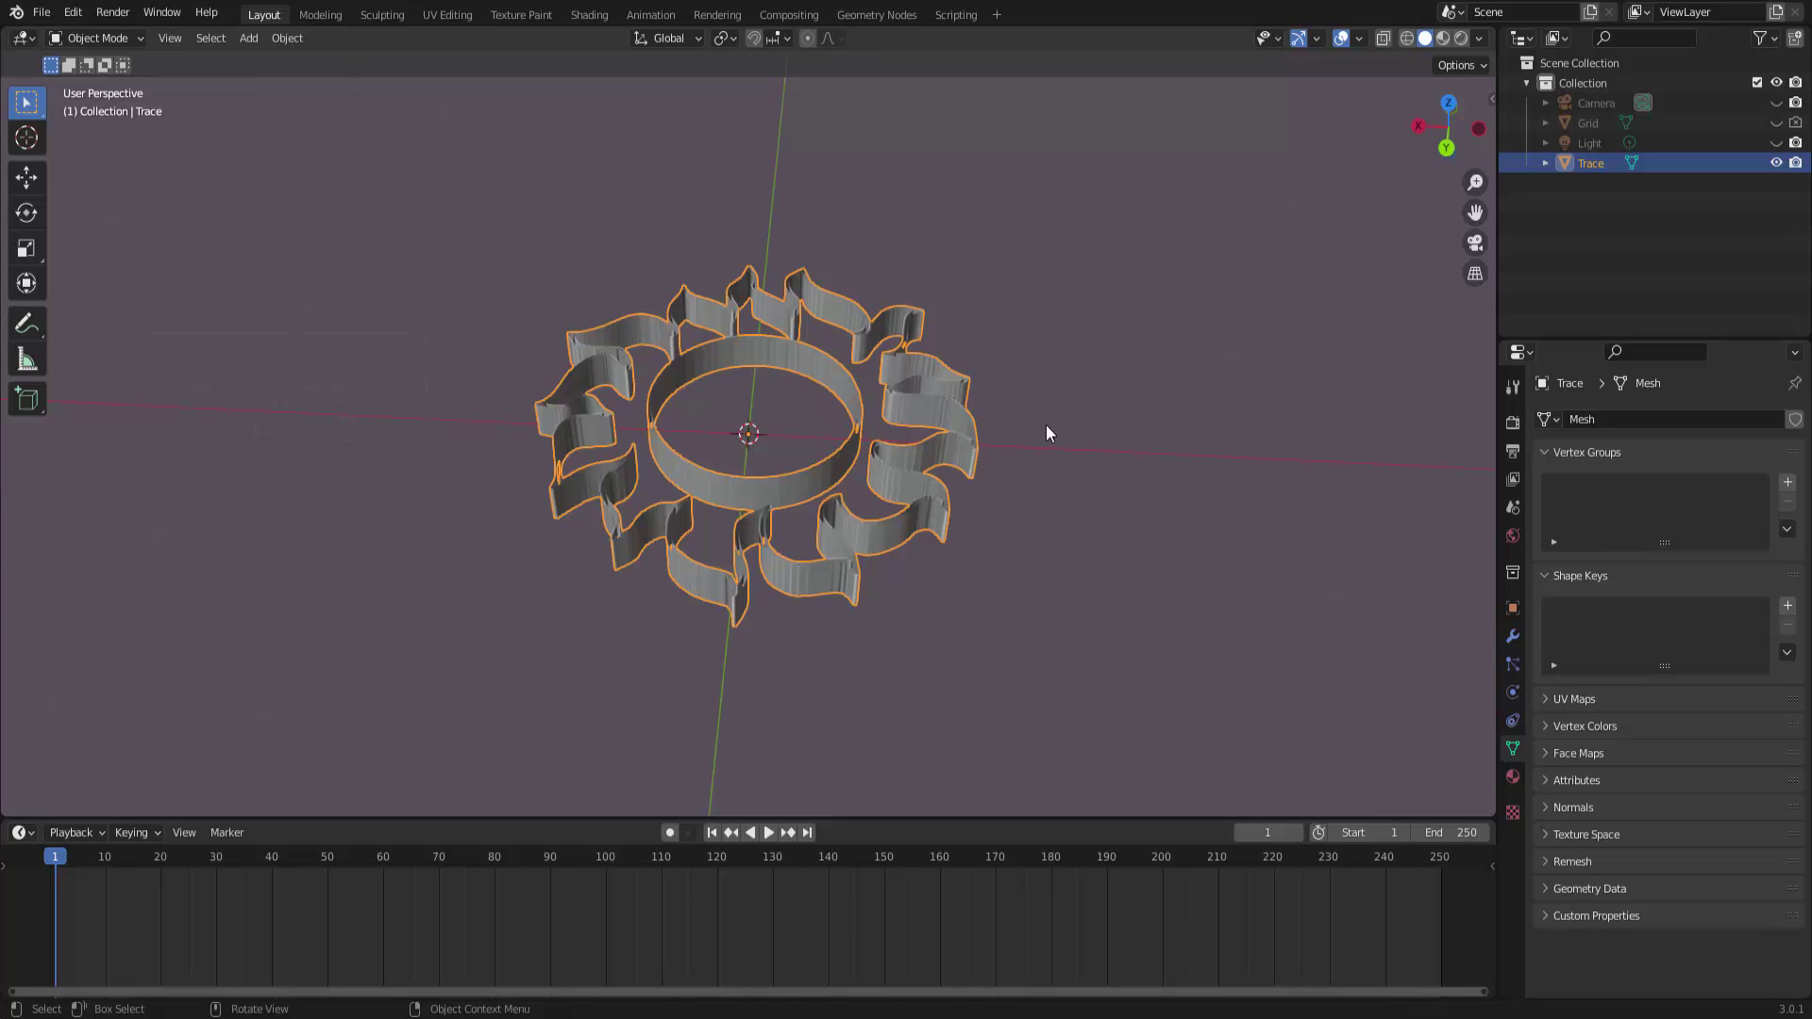
# Step: Remove doubled vertices from the whole extruded sun mesh with Merge by Distance, and return to Object Mode
pyautogui.click(83, 38)
pyautogui.click(89, 83)
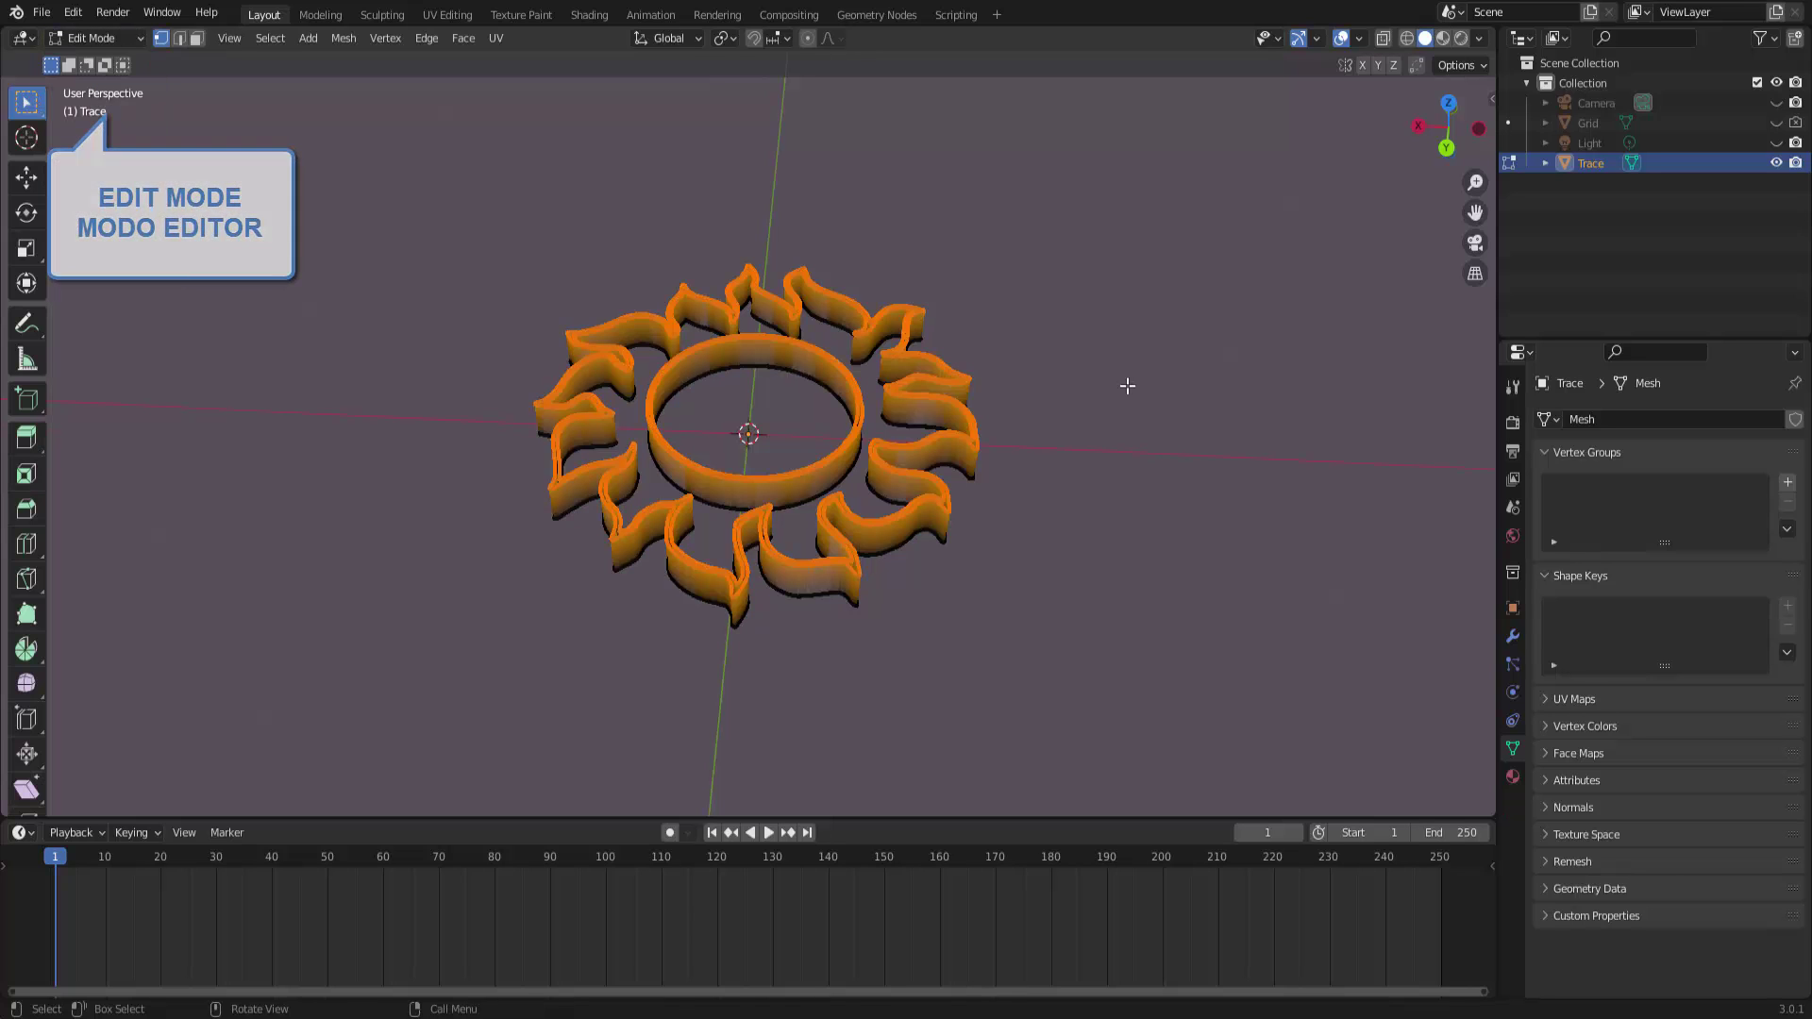
pyautogui.press('a')
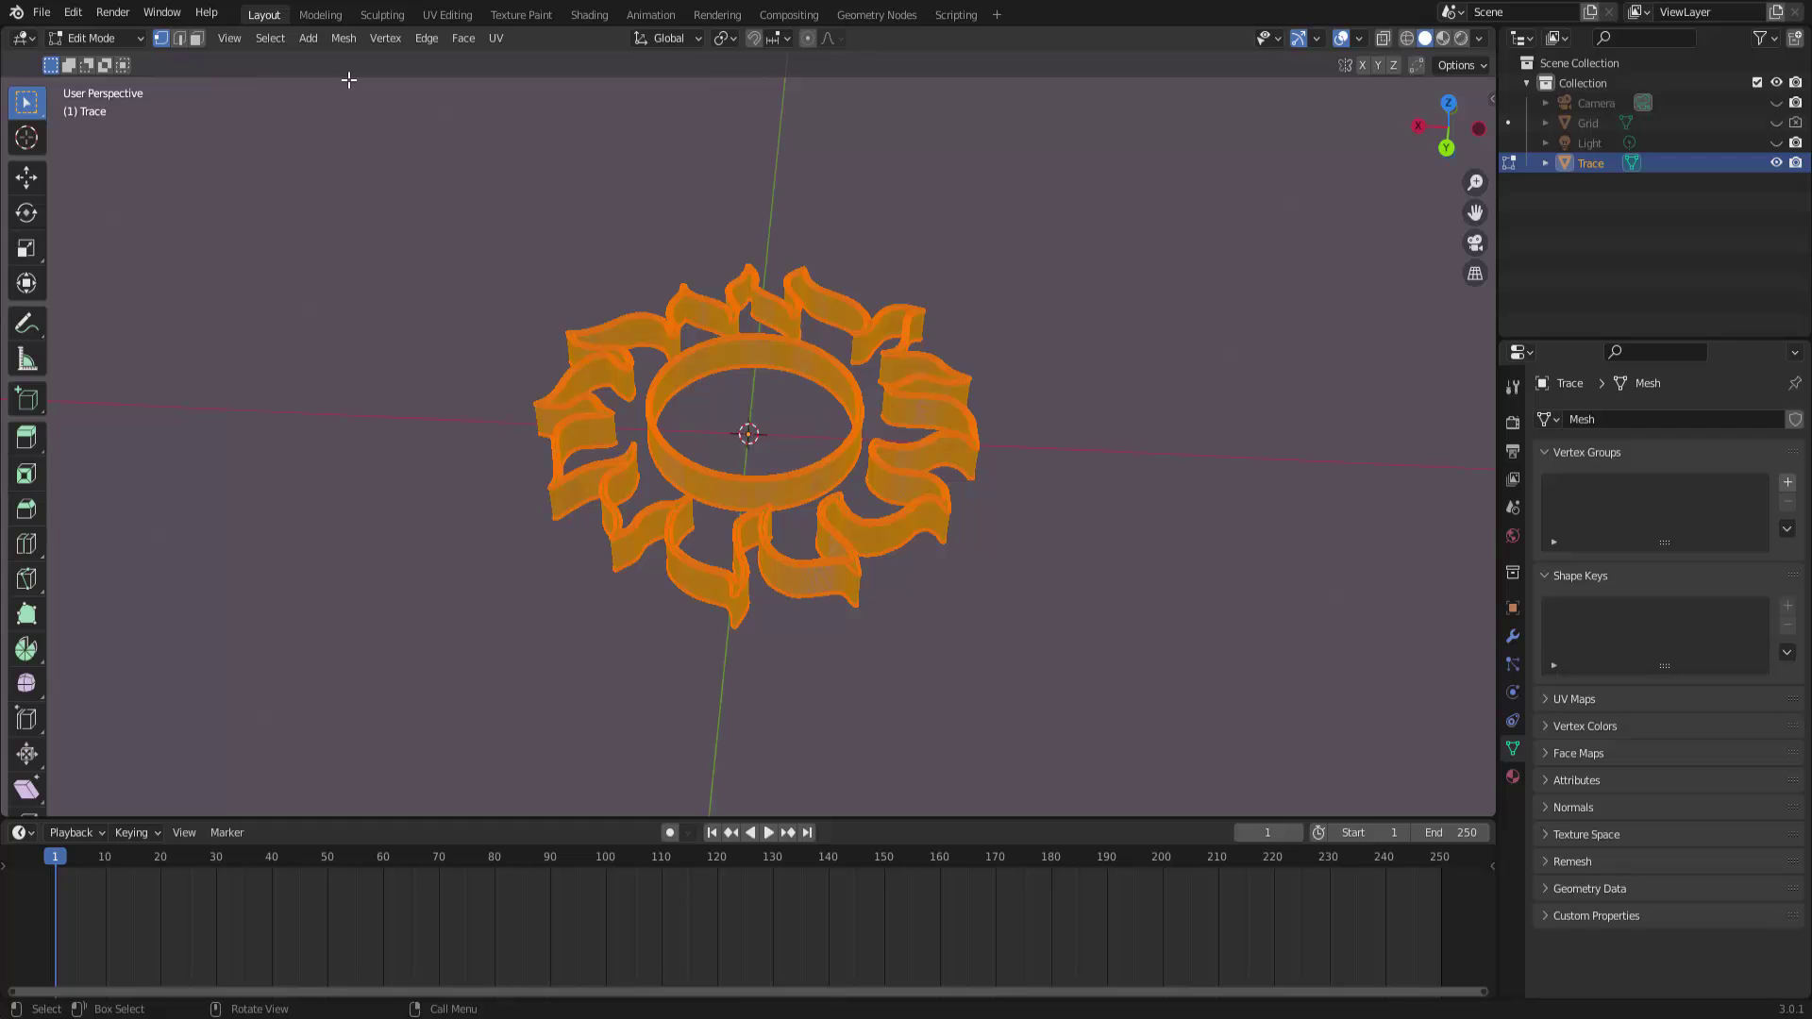
pyautogui.click(344, 41)
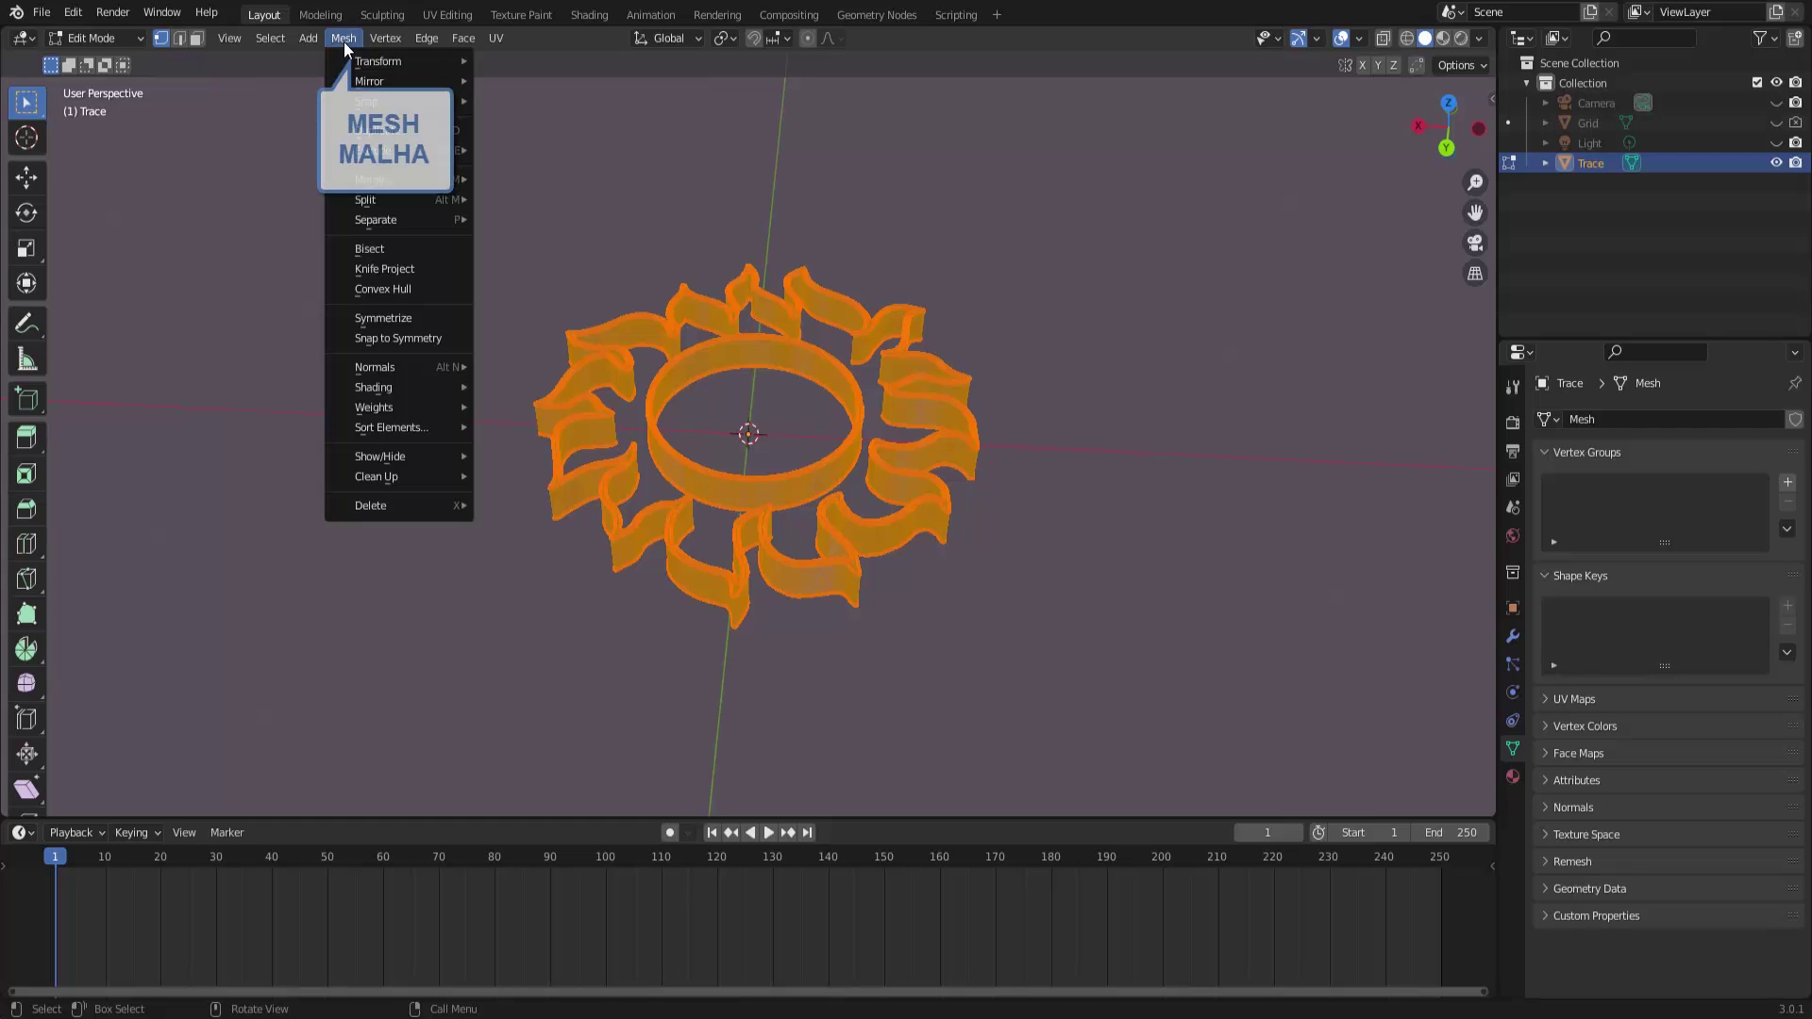
pyautogui.moveTo(374, 477)
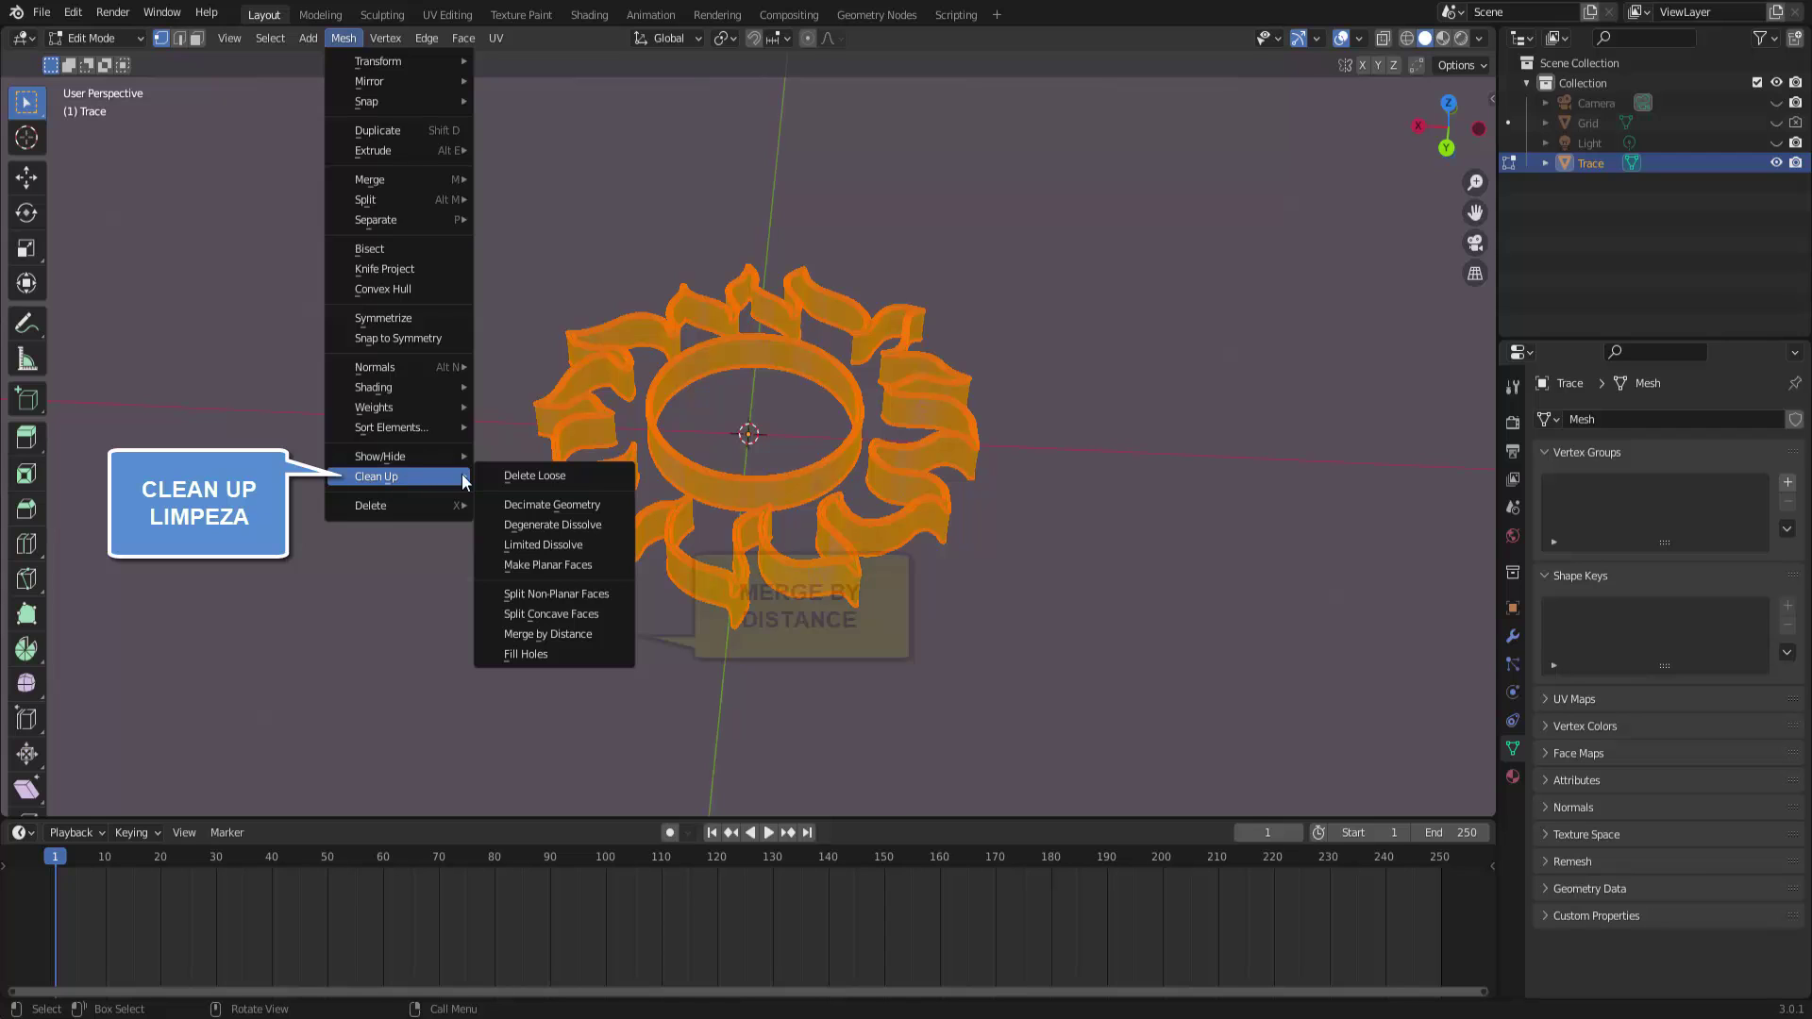
pyautogui.click(588, 636)
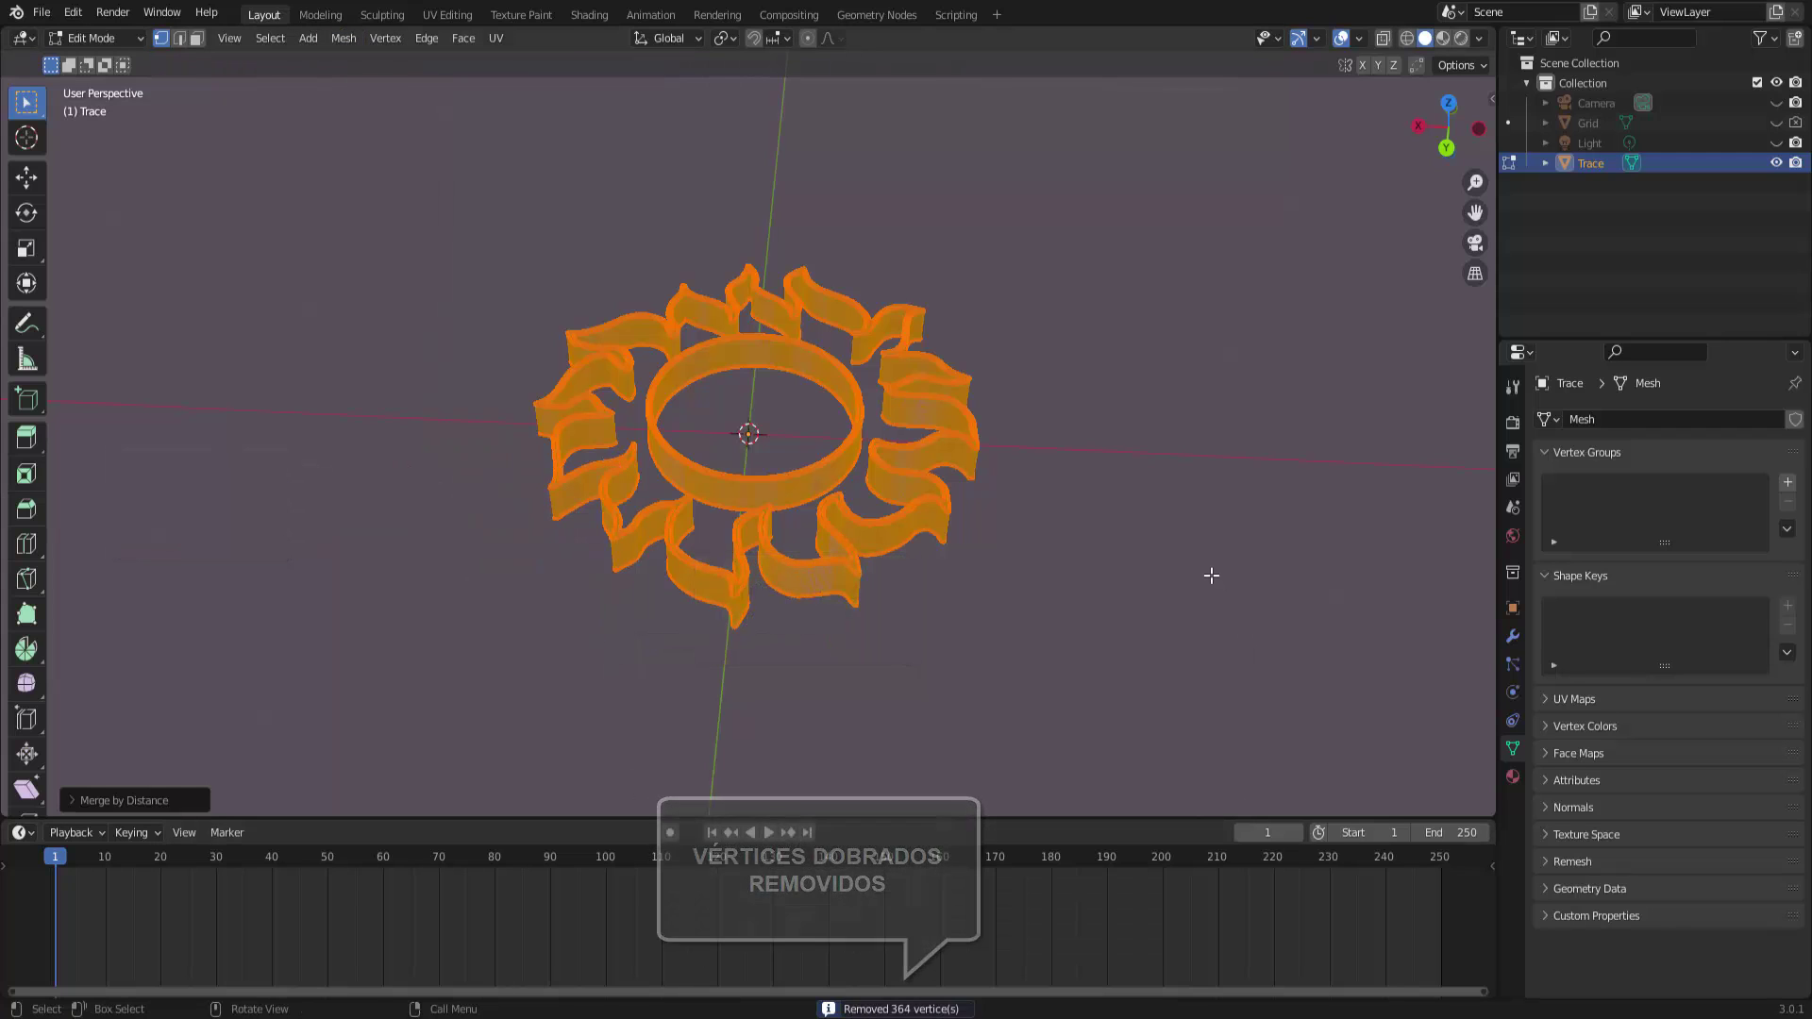
pyautogui.click(94, 38)
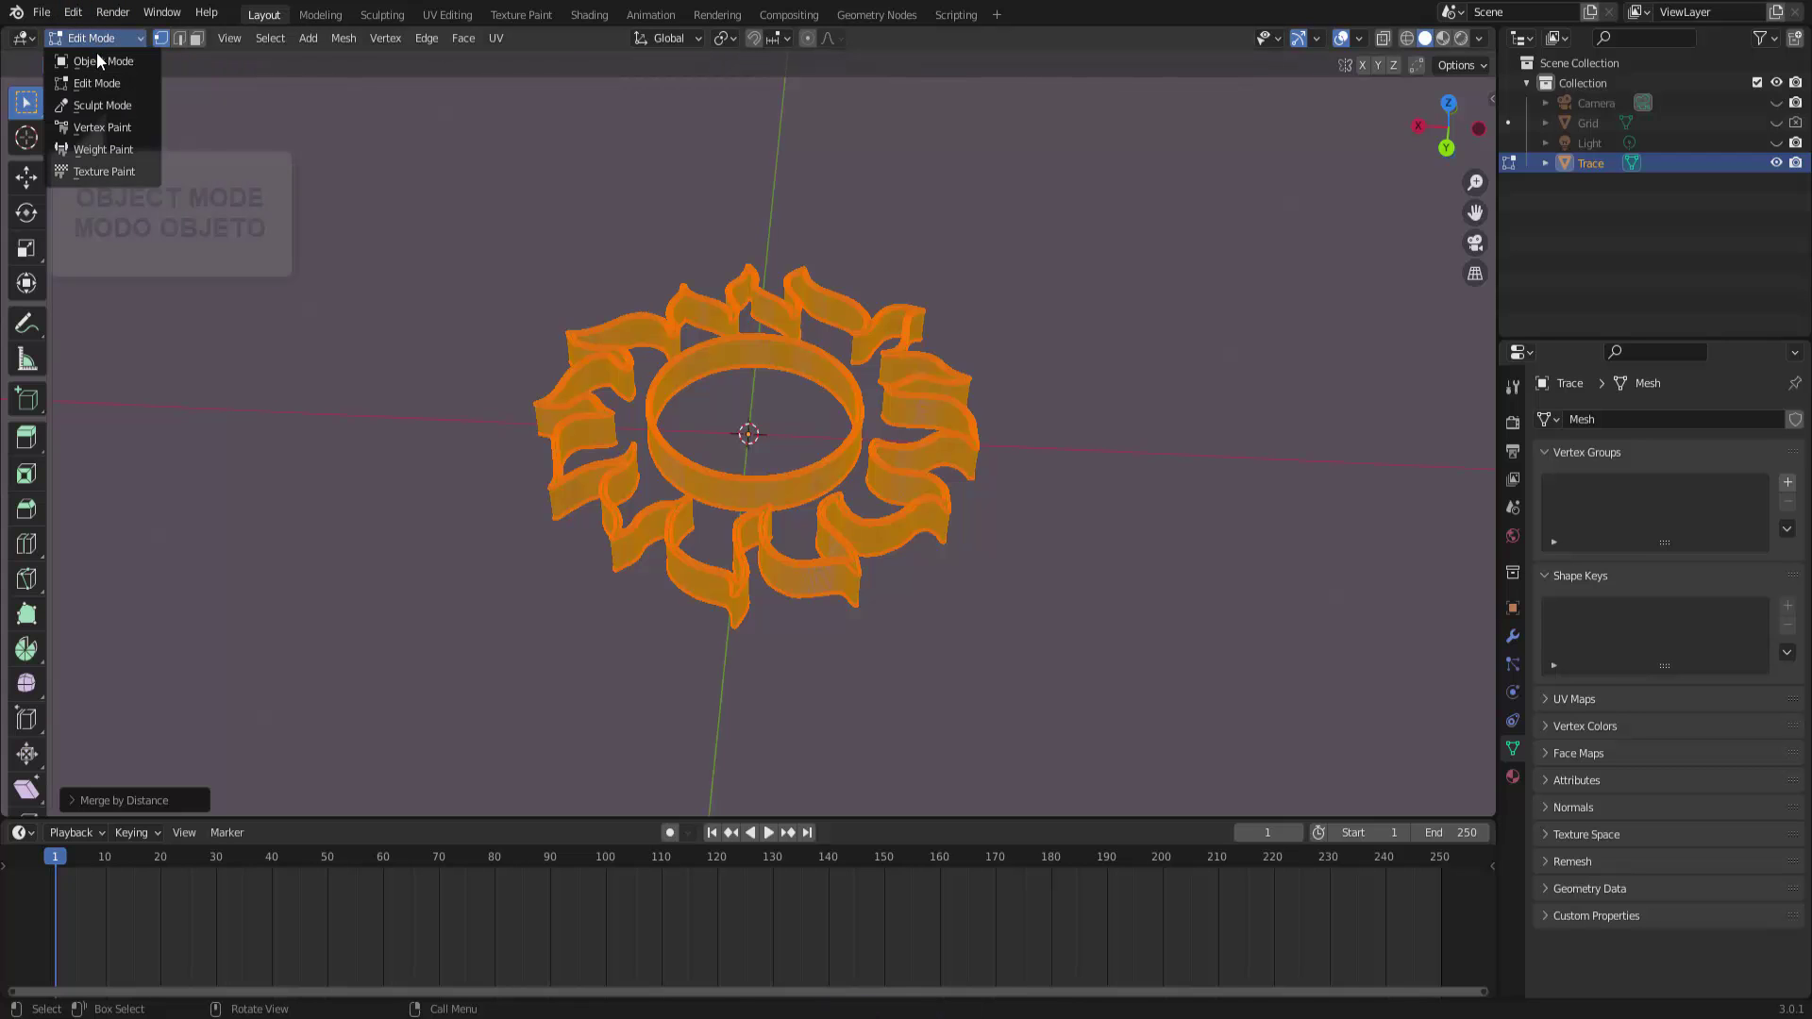
pyautogui.click(94, 59)
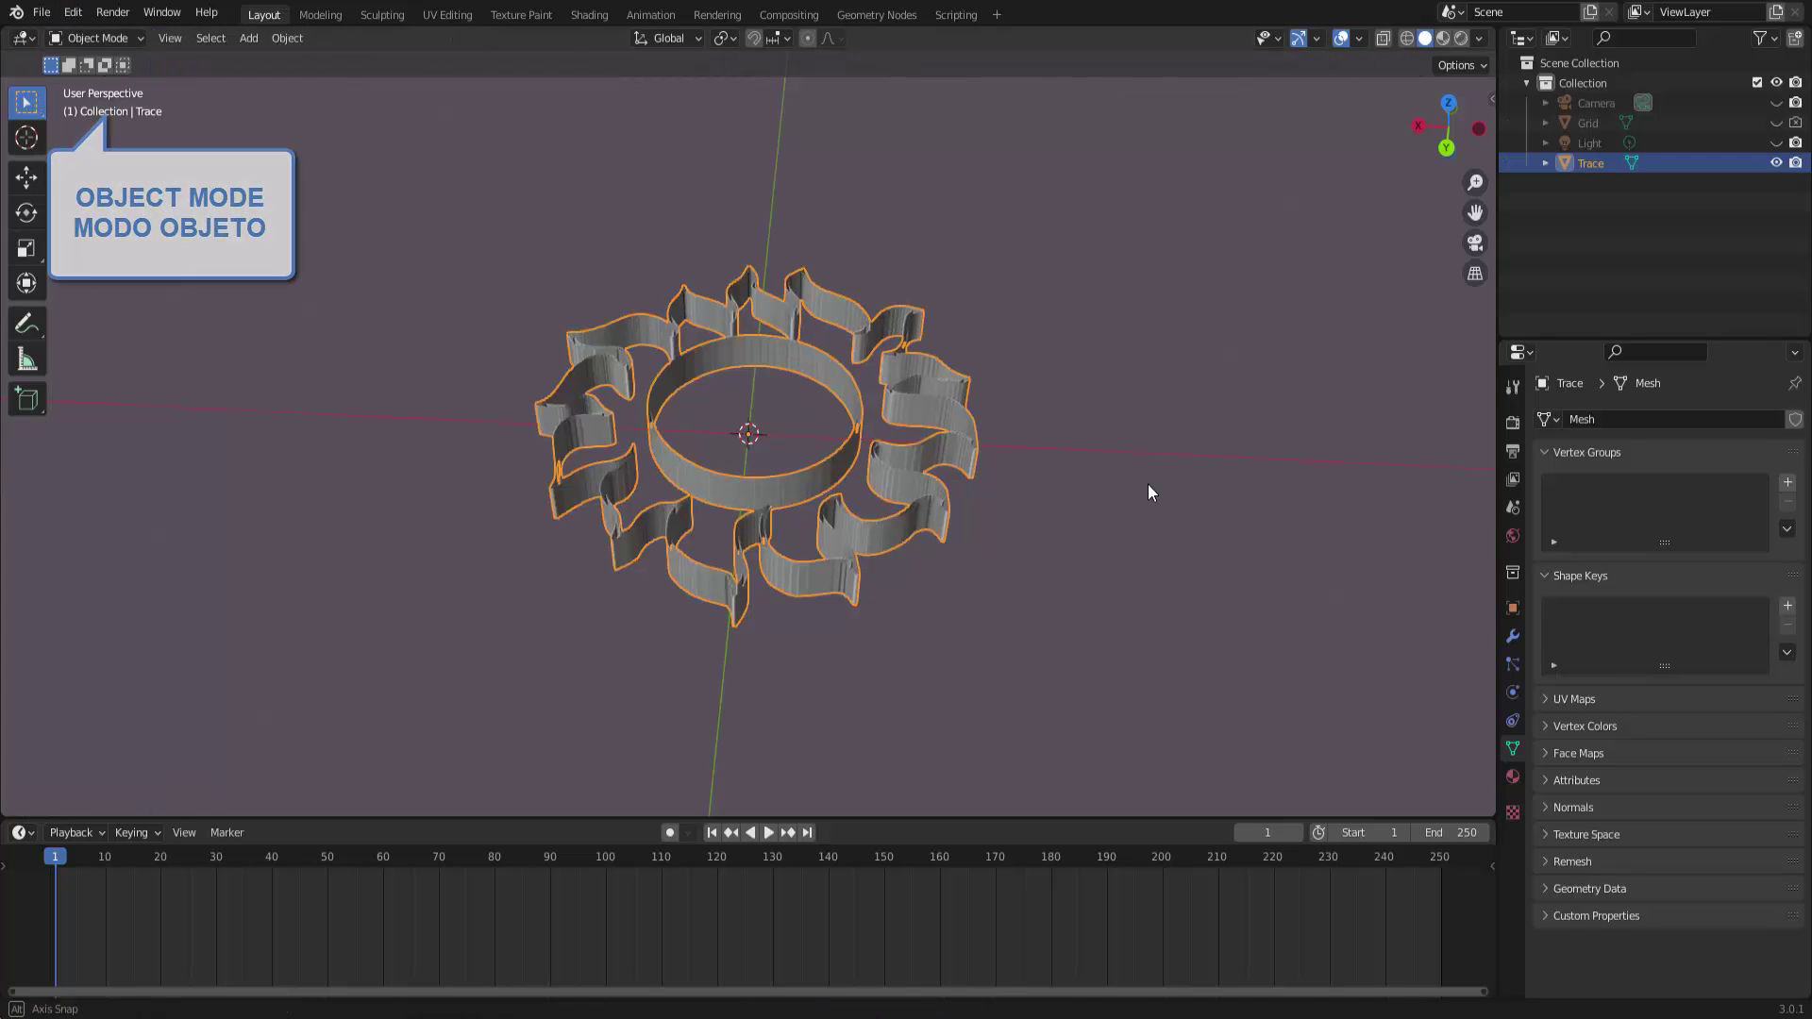
pyautogui.moveTo(1147, 484); pyautogui.dragTo(1060, 454, button='middle')
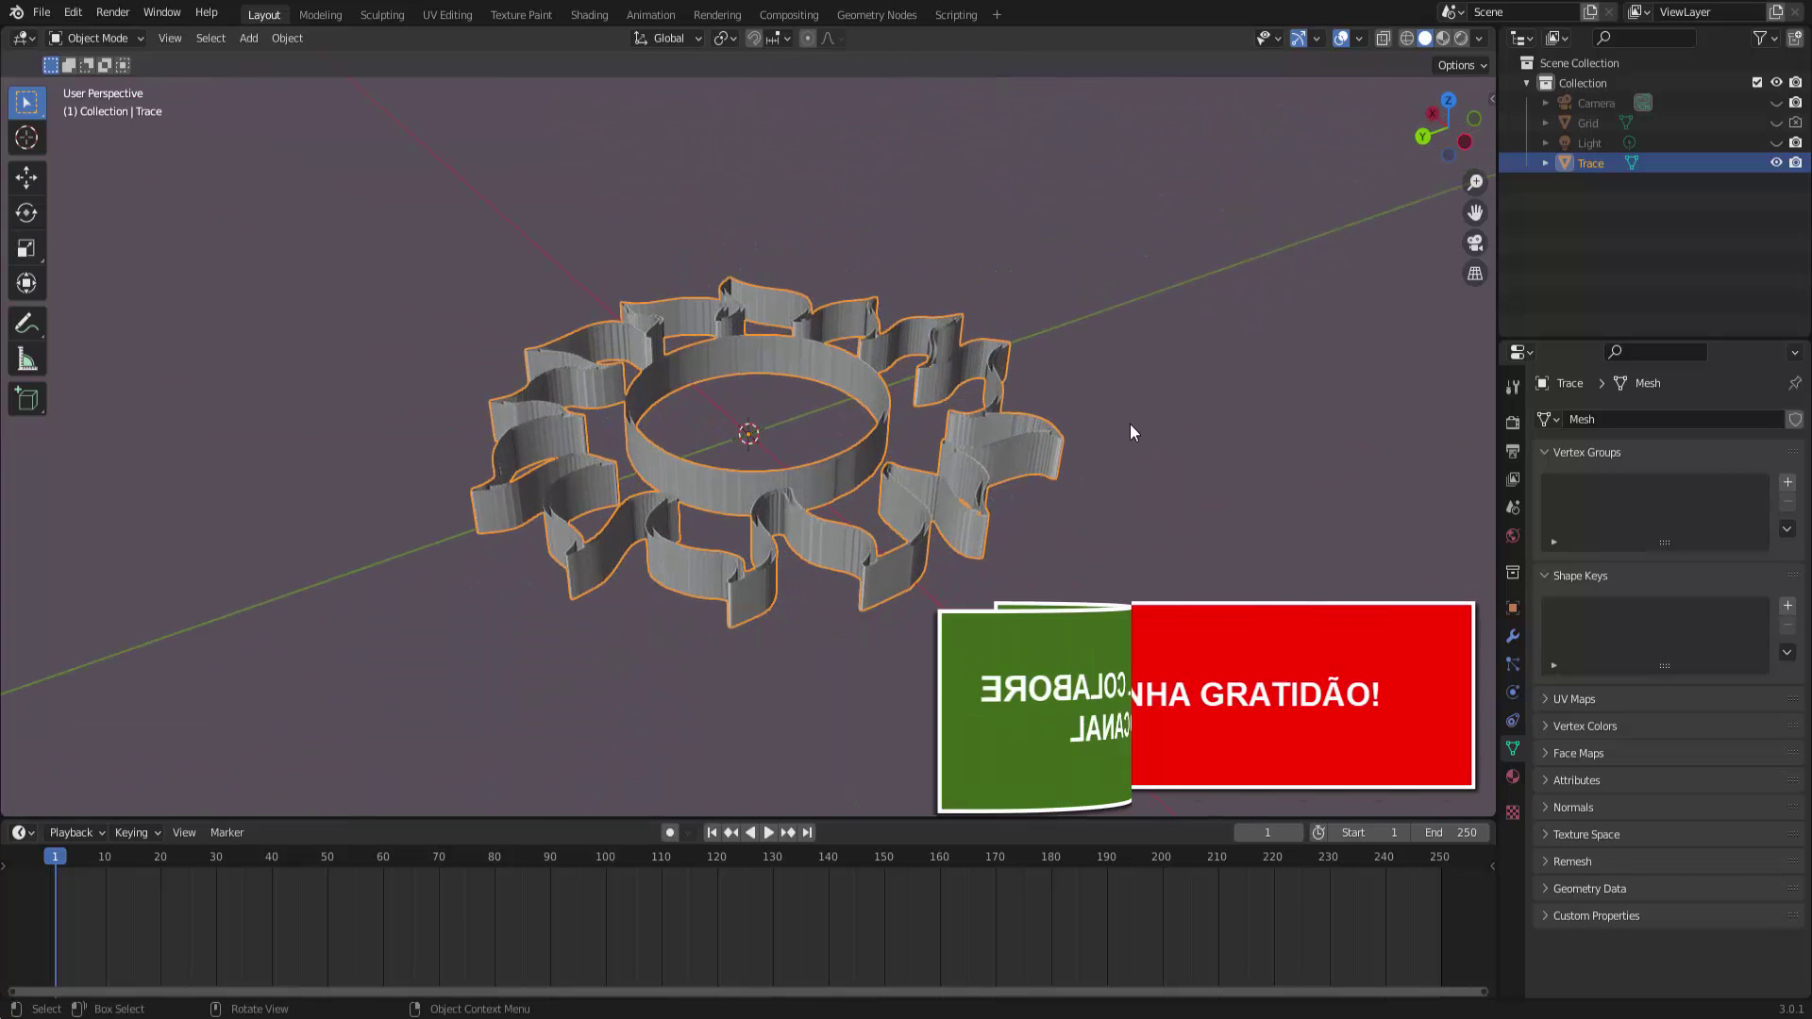